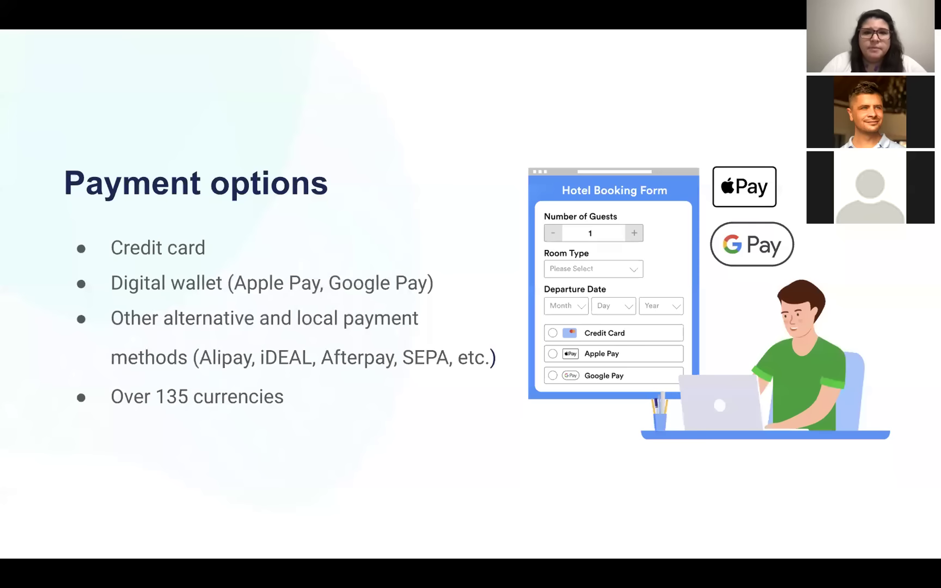
Advance the presentation to the Security slide
{"action": "key", "text": "Right"}
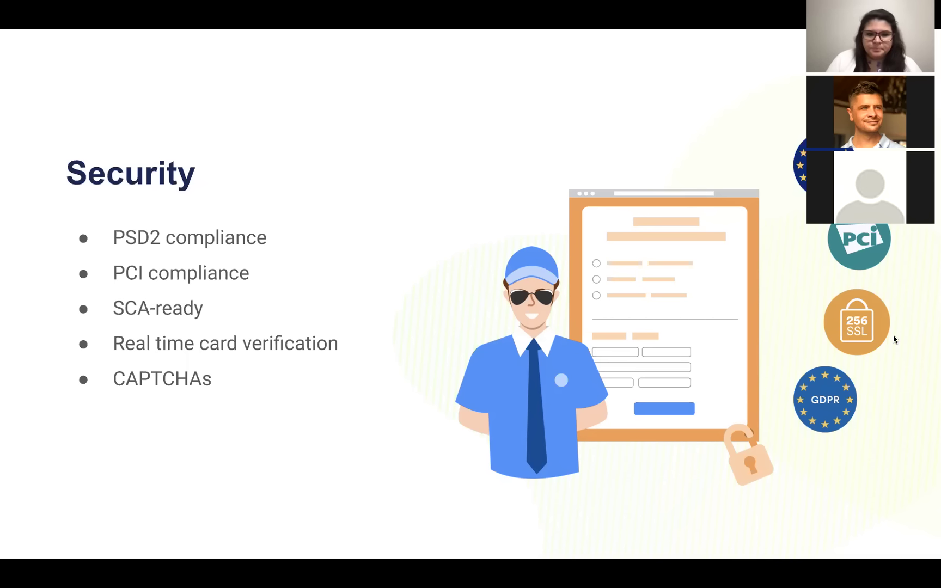
Exit the slideshow and create a new blank Classic Form in JotForm from scratch
{"action": "key", "text": "Escape"}
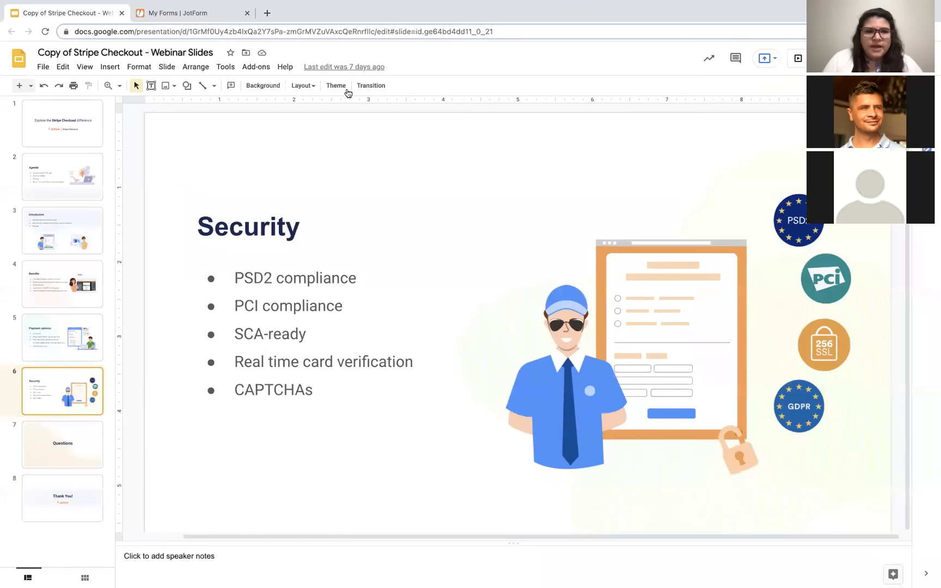
{"action": "left_click", "coordinate": [192, 12]}
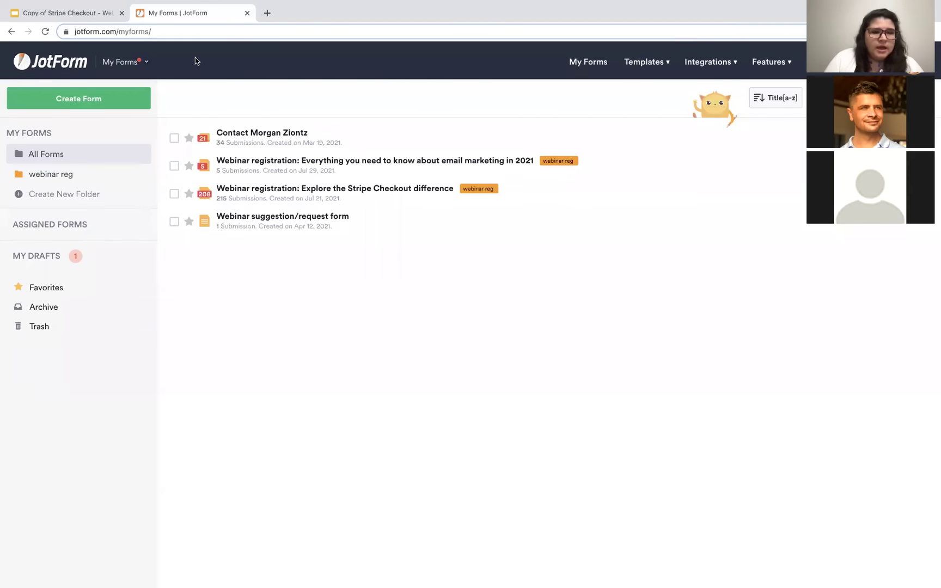
{"action": "left_click", "coordinate": [118, 102]}
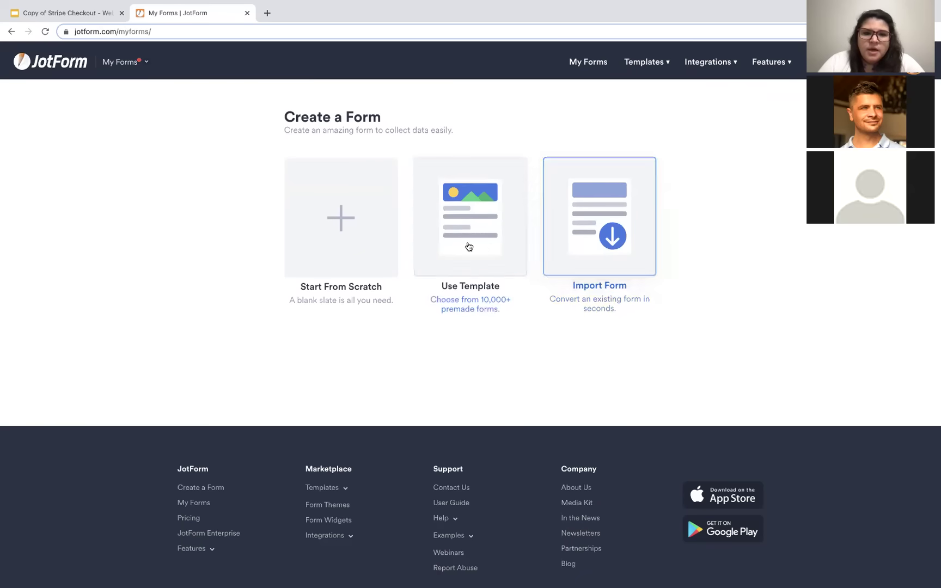
{"action": "left_click", "coordinate": [346, 243]}
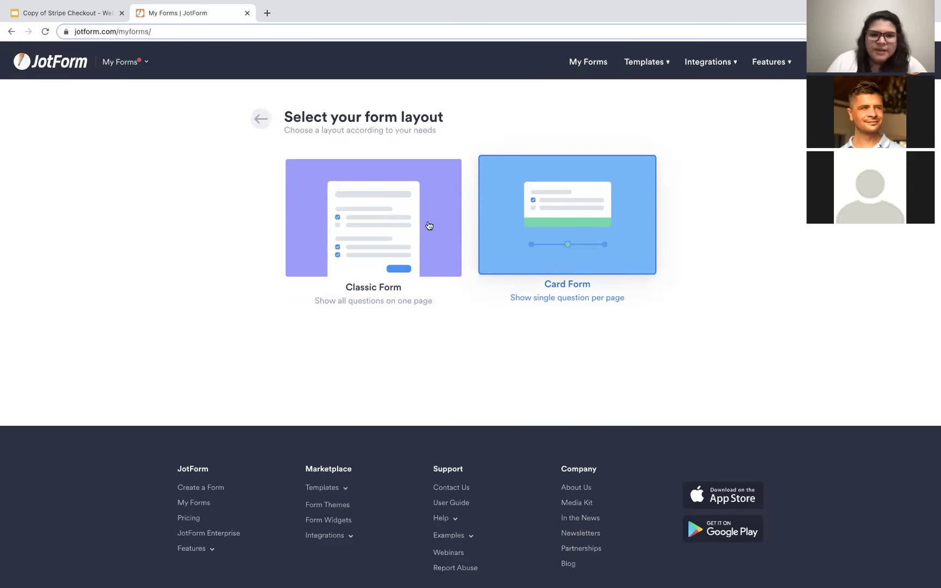
{"action": "left_click", "coordinate": [347, 215]}
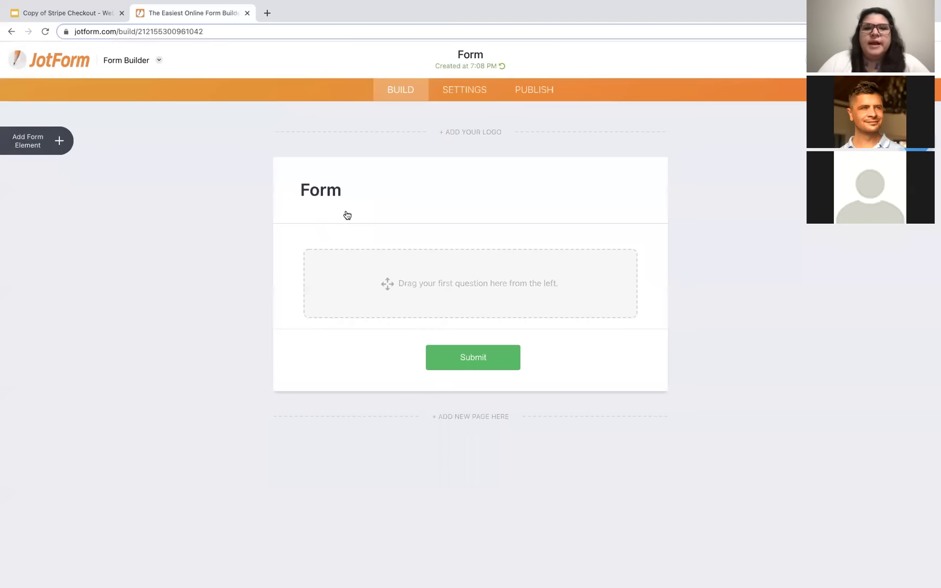
Replace the header text 'Form' with 'Spooky Sweets Order Form'
{"action": "left_click", "coordinate": [341, 191]}
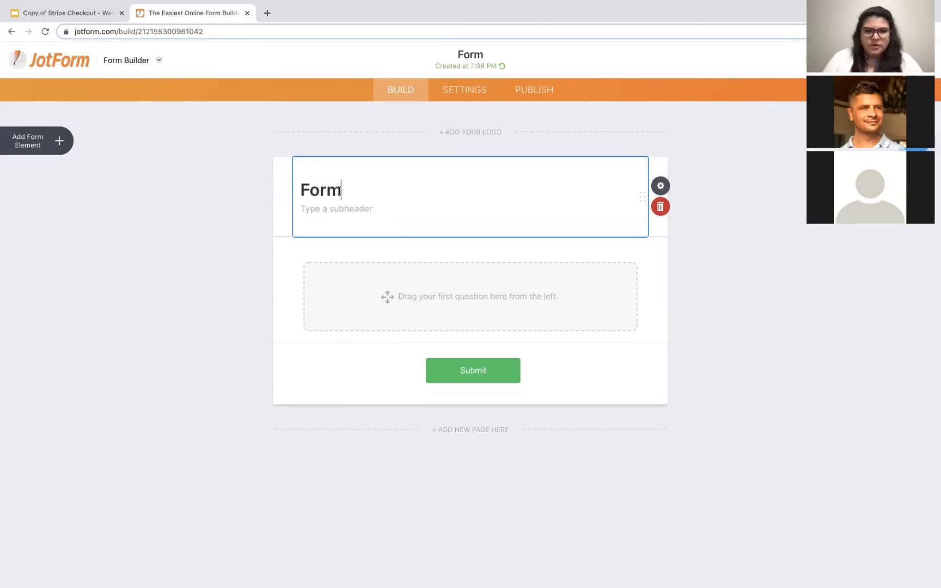
{"action": "key", "text": "BackSpace"}
{"action": "key", "text": "BackSpace"}
{"action": "key", "text": "BackSpace"}
{"action": "key", "text": "BackSpace"}
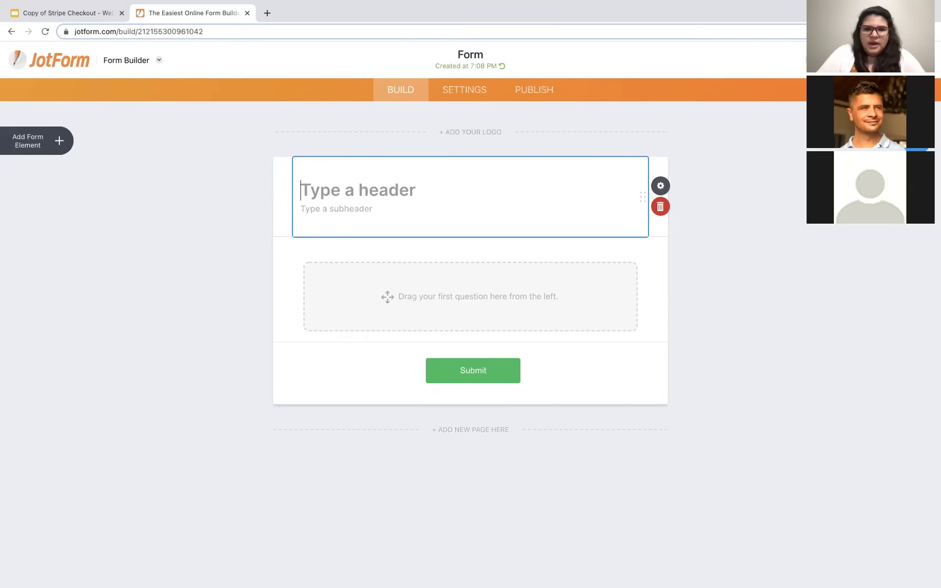
{"action": "type", "text": "Spooky Sweets Order S"}
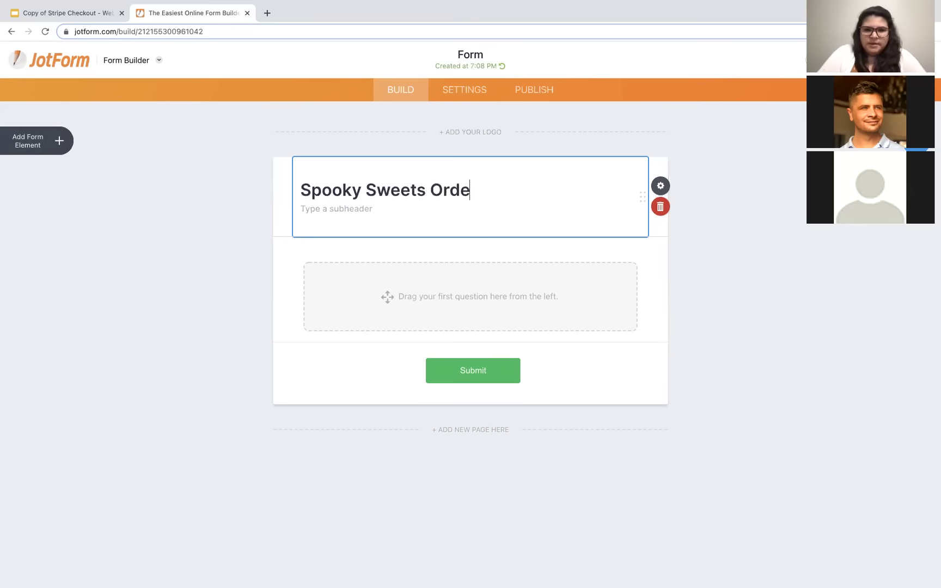
{"action": "key", "text": "BackSpace"}
{"action": "type", "text": "Form"}
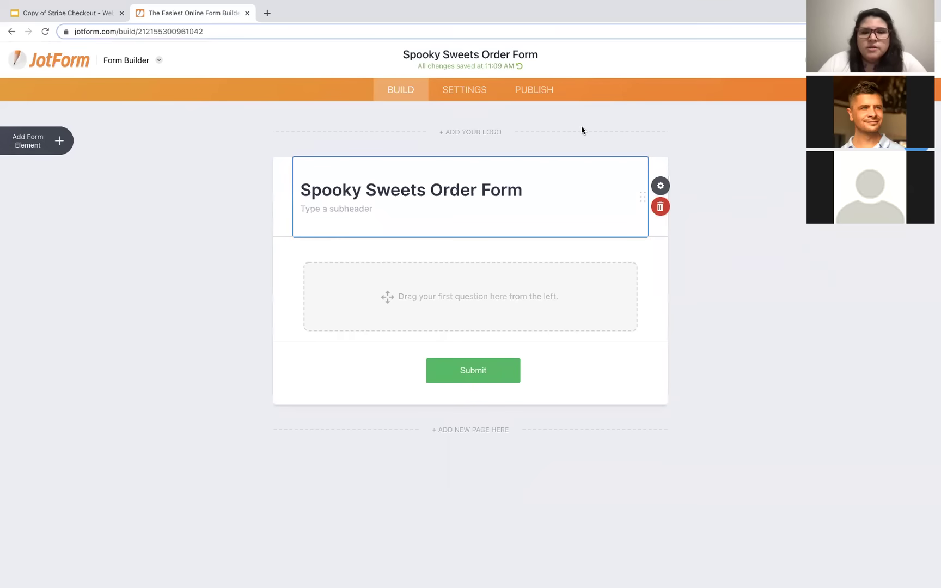
Add the uploaded Spooky Sweets banner as the form logo, centre-aligned
{"action": "left_click", "coordinate": [464, 134]}
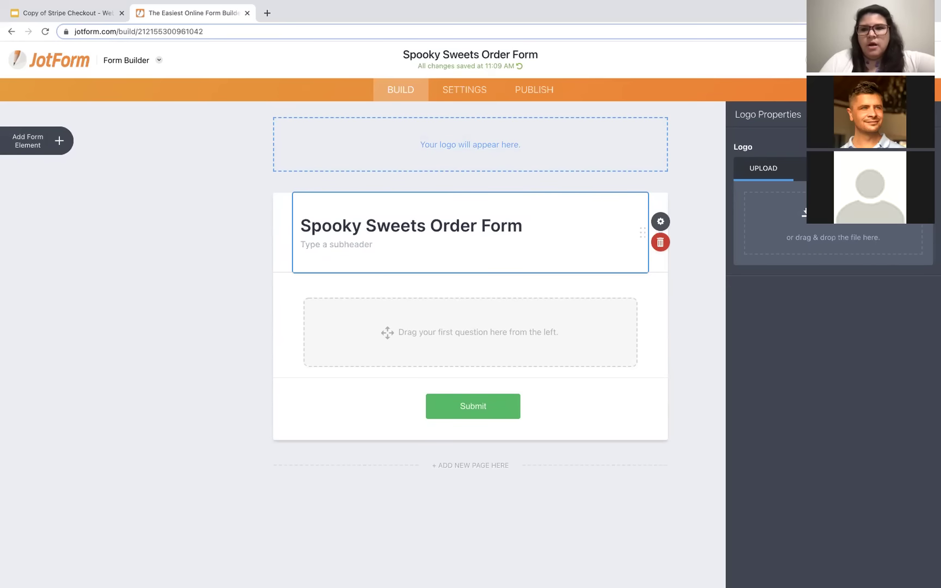
{"action": "left_click", "coordinate": [825, 168]}
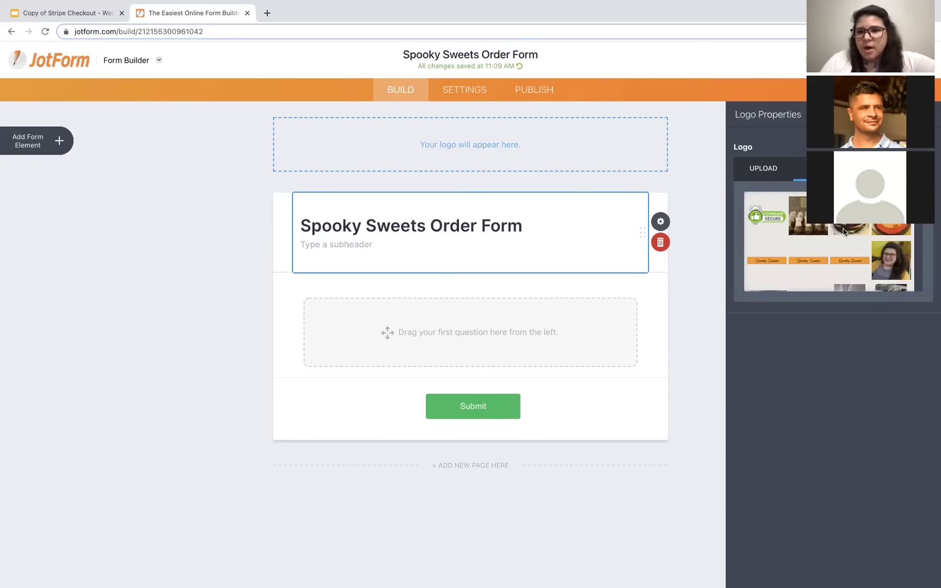
{"action": "left_click", "coordinate": [768, 261]}
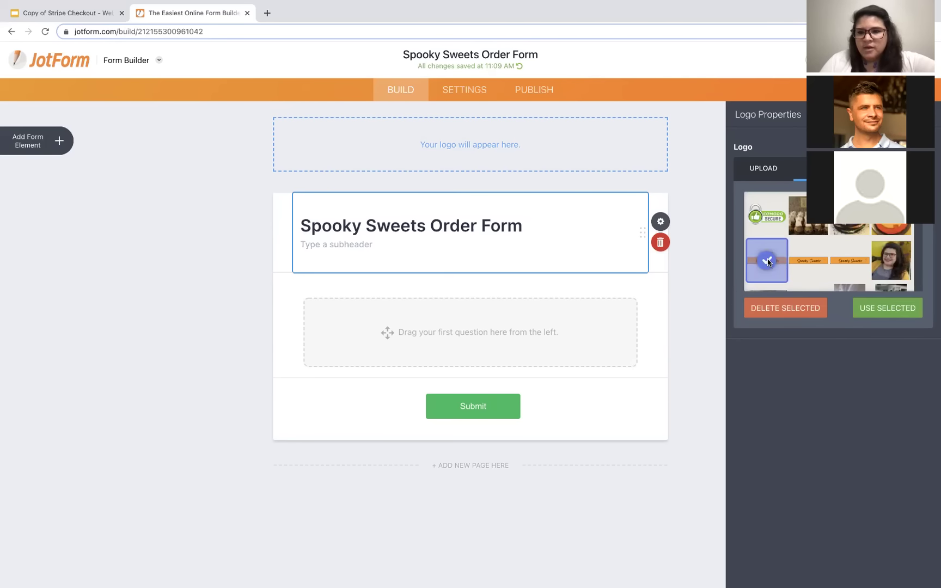
{"action": "left_click", "coordinate": [919, 308]}
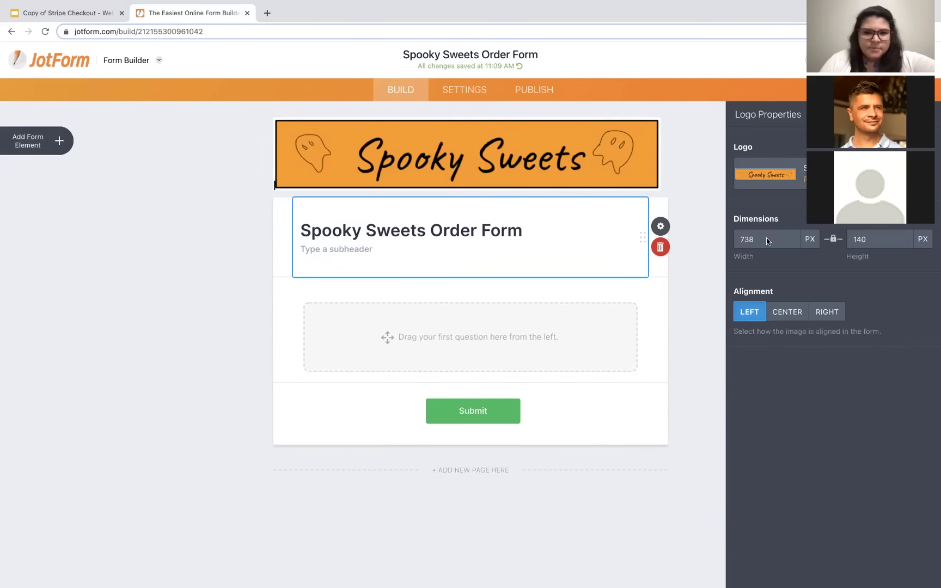
{"action": "left_click", "coordinate": [788, 314]}
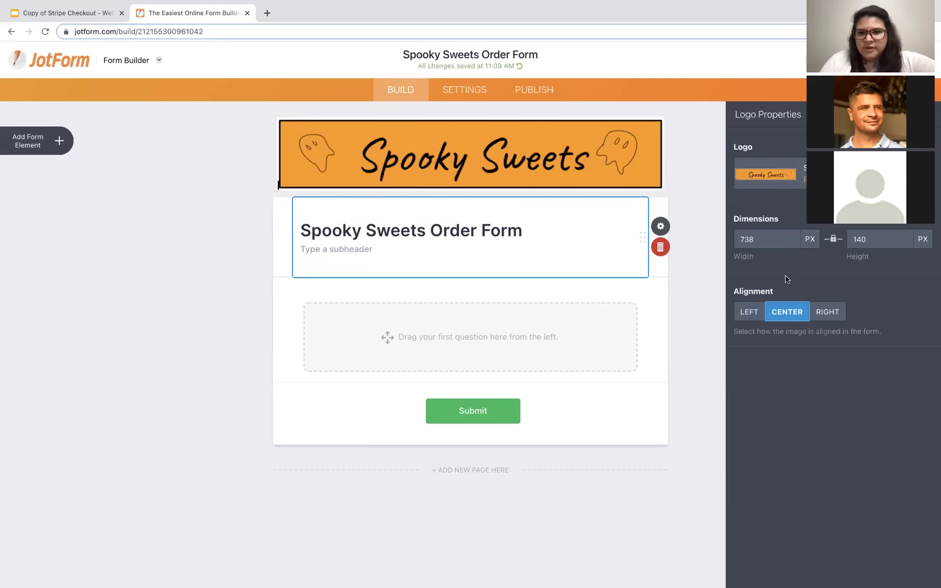
{"action": "left_click", "coordinate": [704, 136]}
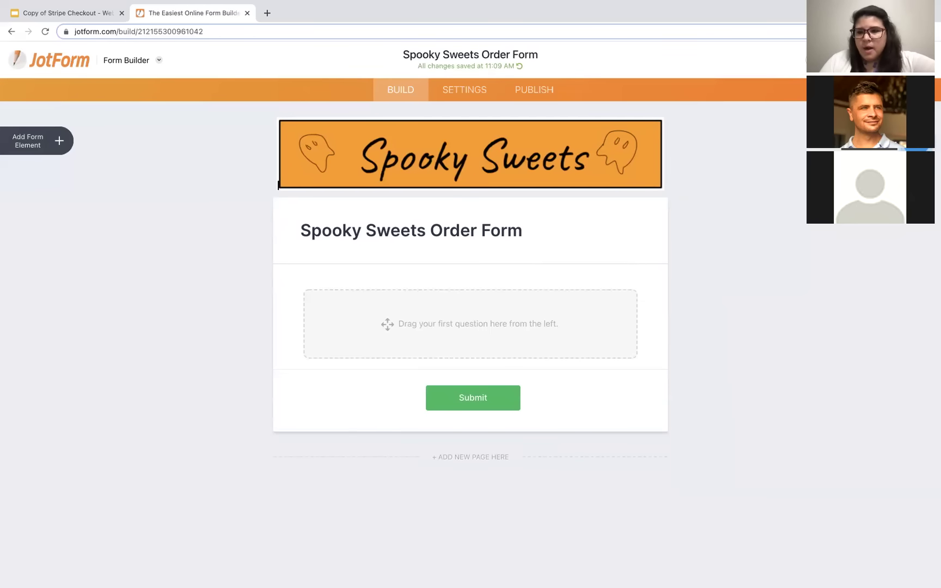
Apply the orange colour scheme in the Form Designer with page colour #f74d15
{"action": "left_click", "coordinate": [913, 140]}
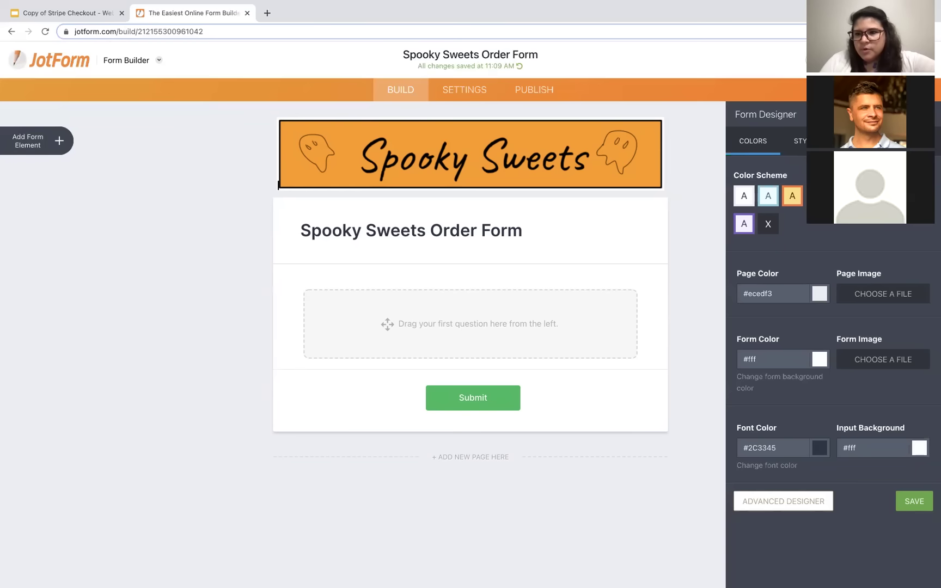
{"action": "left_click", "coordinate": [914, 501]}
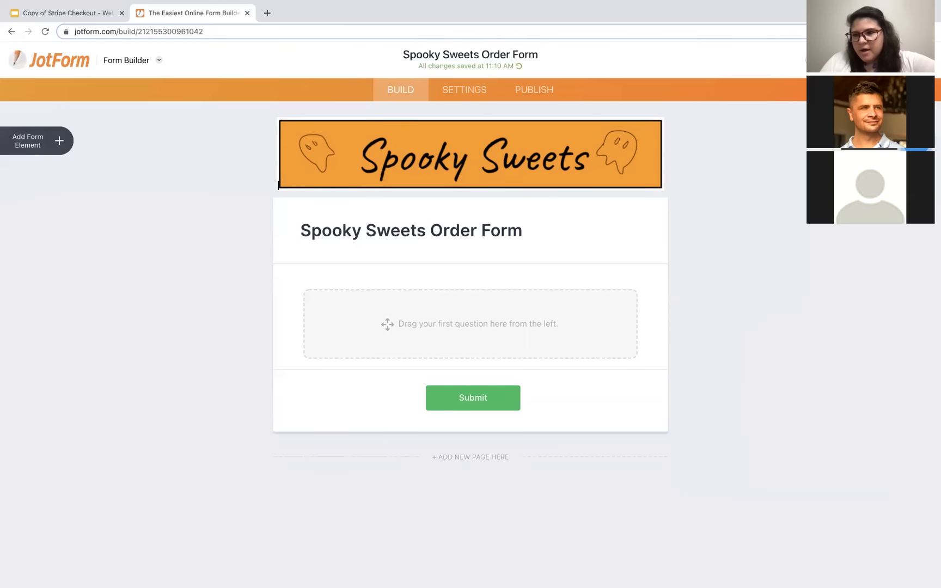
{"action": "left_click", "coordinate": [912, 141]}
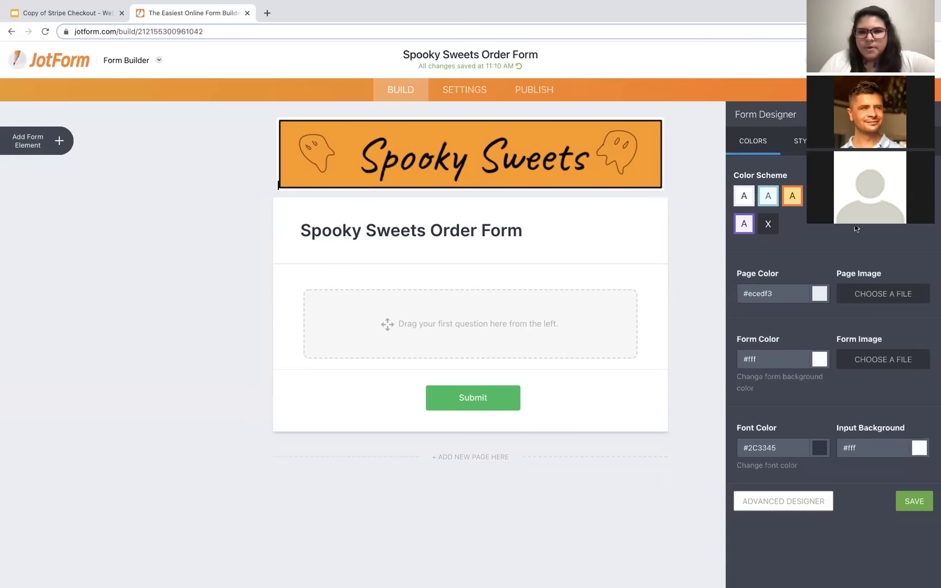
{"action": "left_click", "coordinate": [794, 197]}
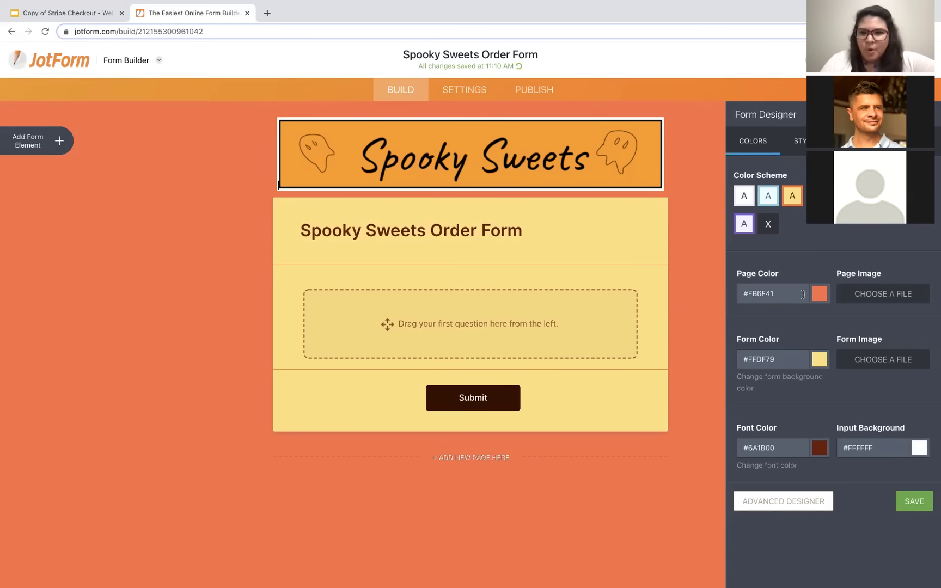
{"action": "left_click", "coordinate": [816, 313]}
{"action": "left_click", "coordinate": [837, 283]}
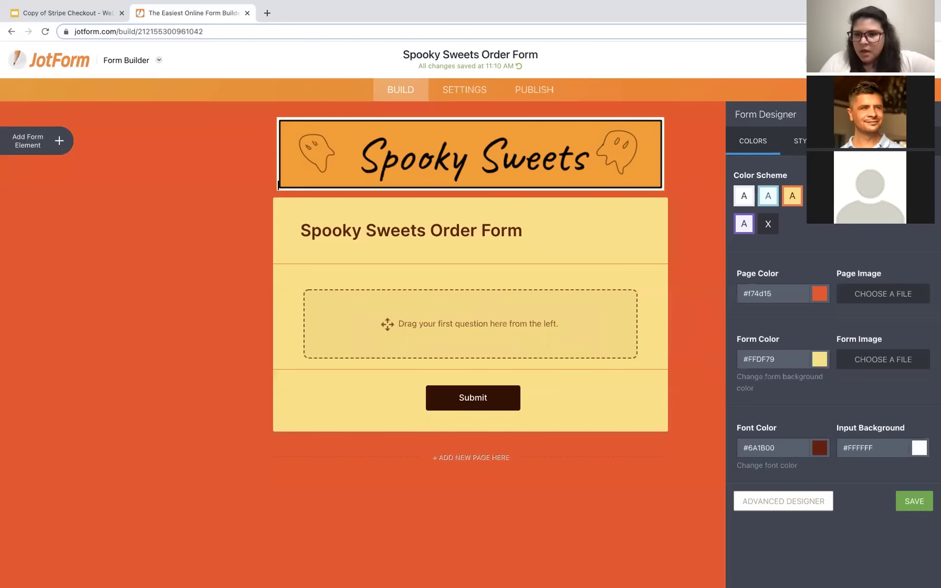
{"action": "left_click", "coordinate": [800, 142]}
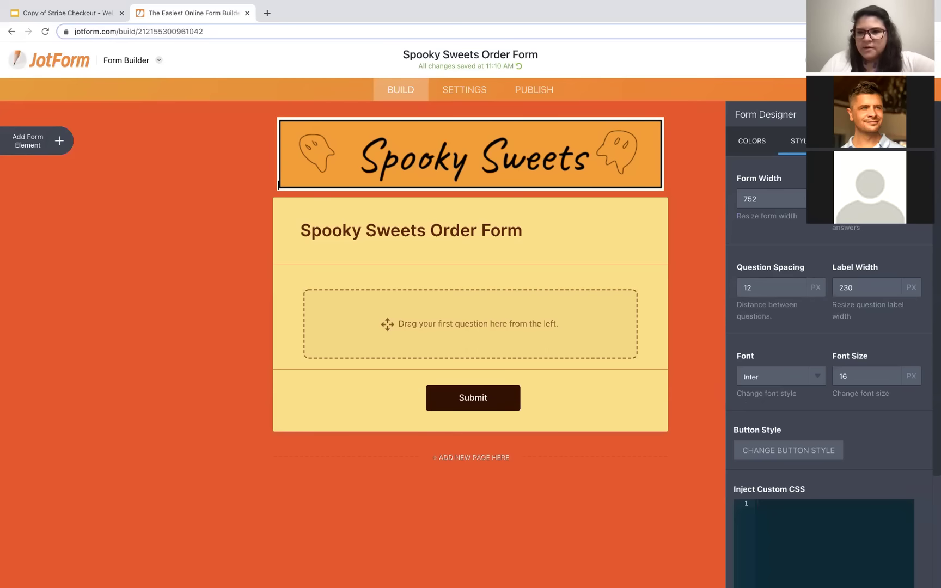
Look through the featured themes and layout options, then close the designer unchanged
{"action": "left_click", "coordinate": [850, 141]}
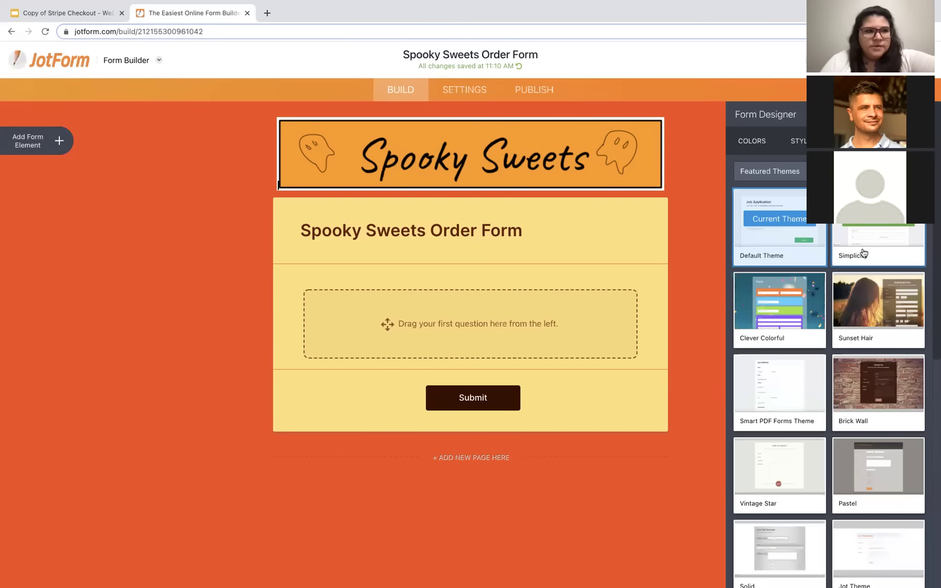
{"action": "scroll", "coordinate": [863, 252], "scroll_direction": "down", "scroll_amount": 3}
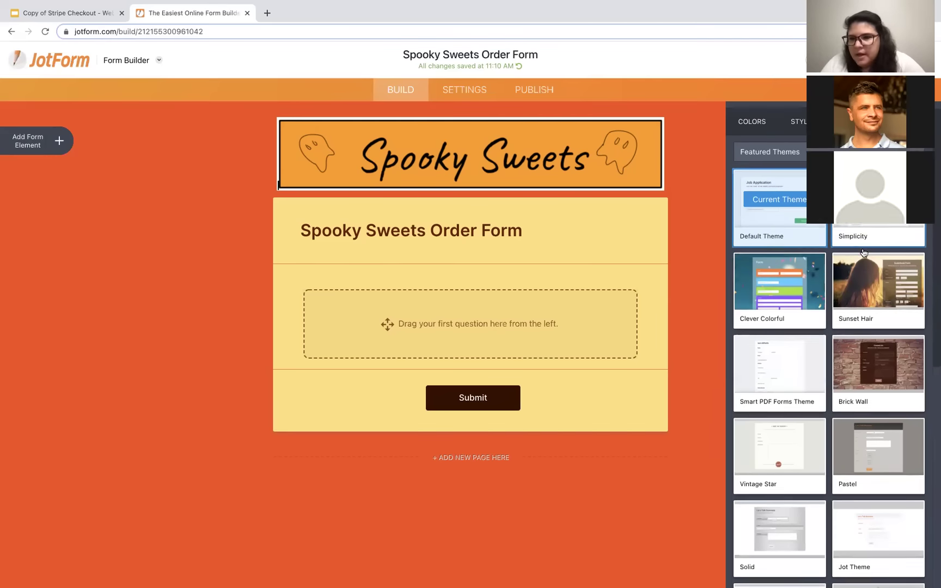
{"action": "scroll", "coordinate": [863, 252], "scroll_direction": "down", "scroll_amount": 4}
{"action": "scroll", "coordinate": [862, 252], "scroll_direction": "up", "scroll_amount": 7}
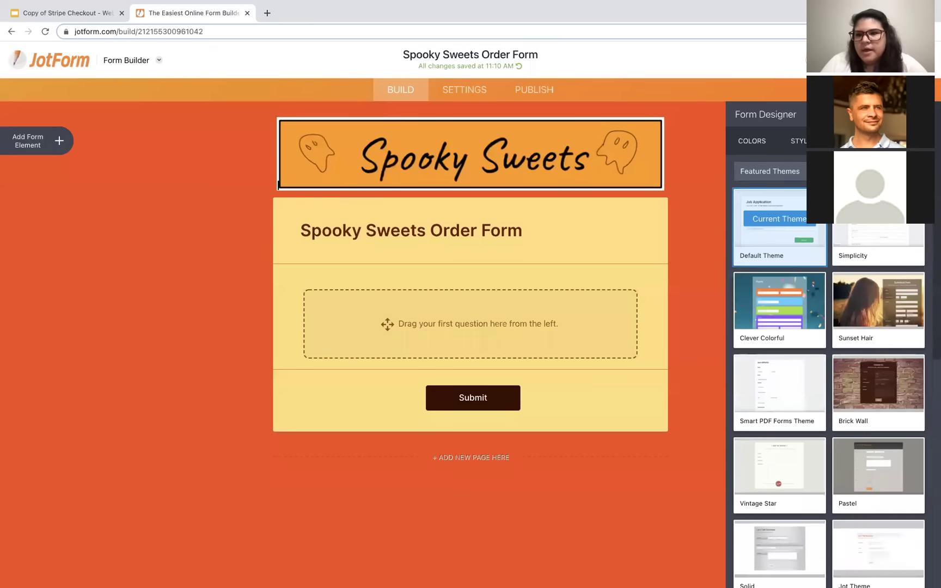
{"action": "left_click", "coordinate": [920, 141]}
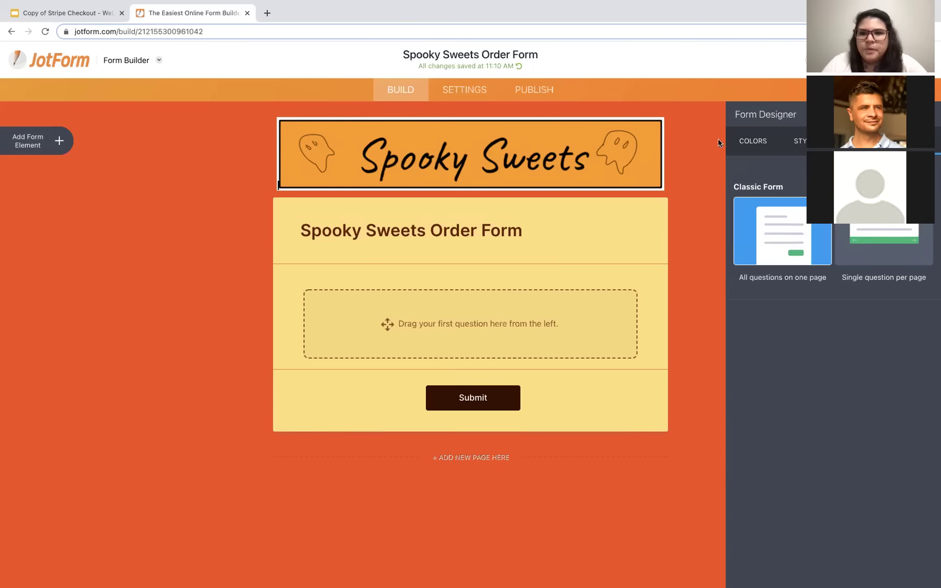
{"action": "left_click", "coordinate": [701, 133]}
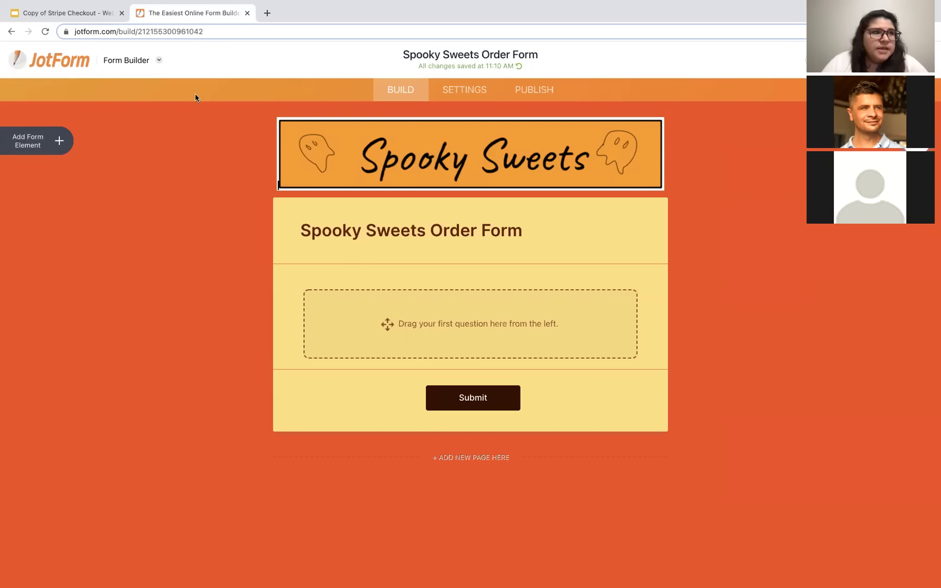
Add Full Name, Email and Phone Number fields to the empty form
{"action": "left_click", "coordinate": [60, 146]}
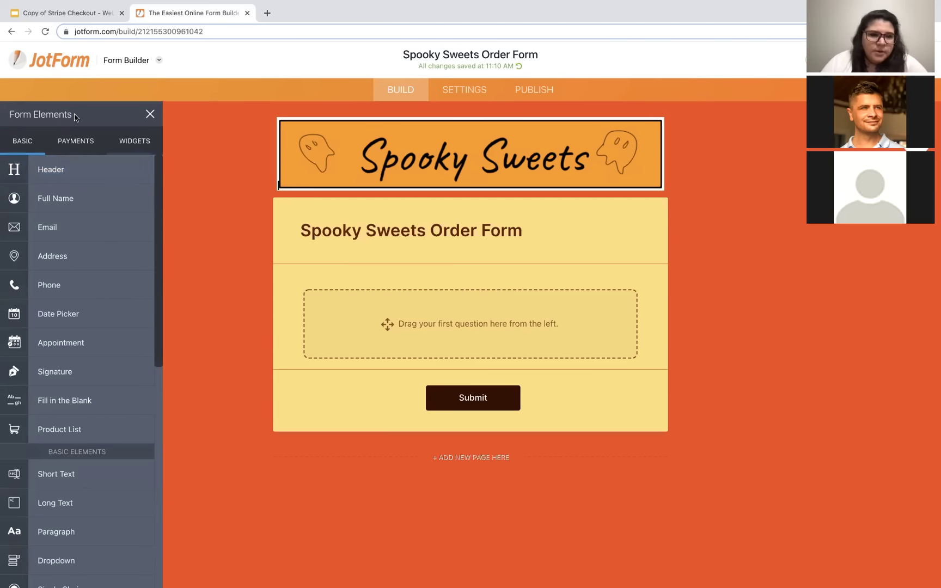
{"action": "left_click", "coordinate": [150, 115]}
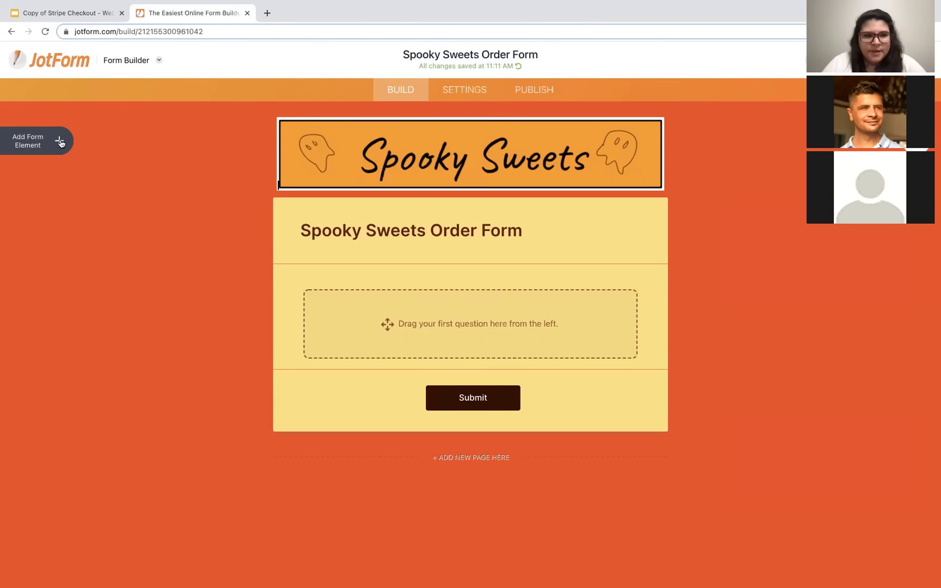
{"action": "left_click", "coordinate": [60, 142]}
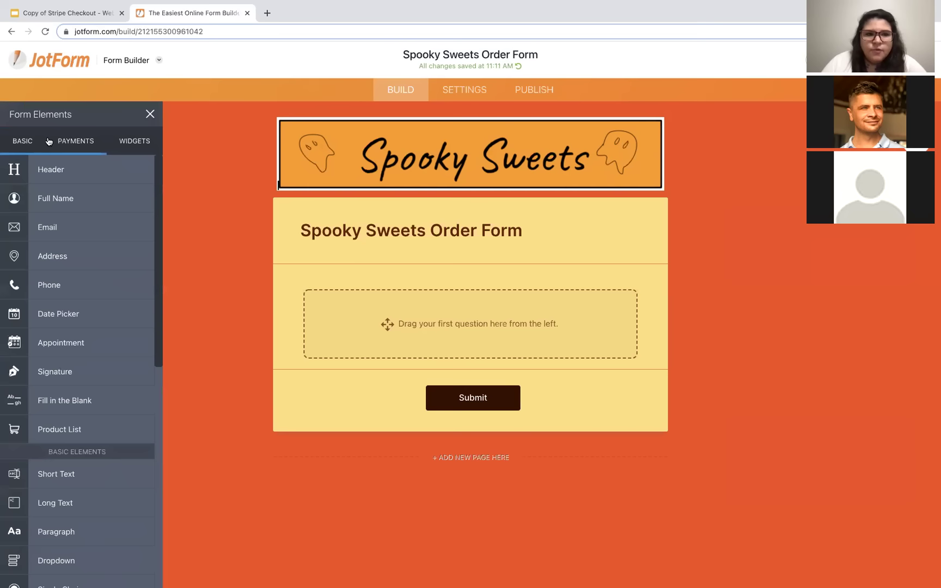
{"action": "left_click", "coordinate": [35, 144]}
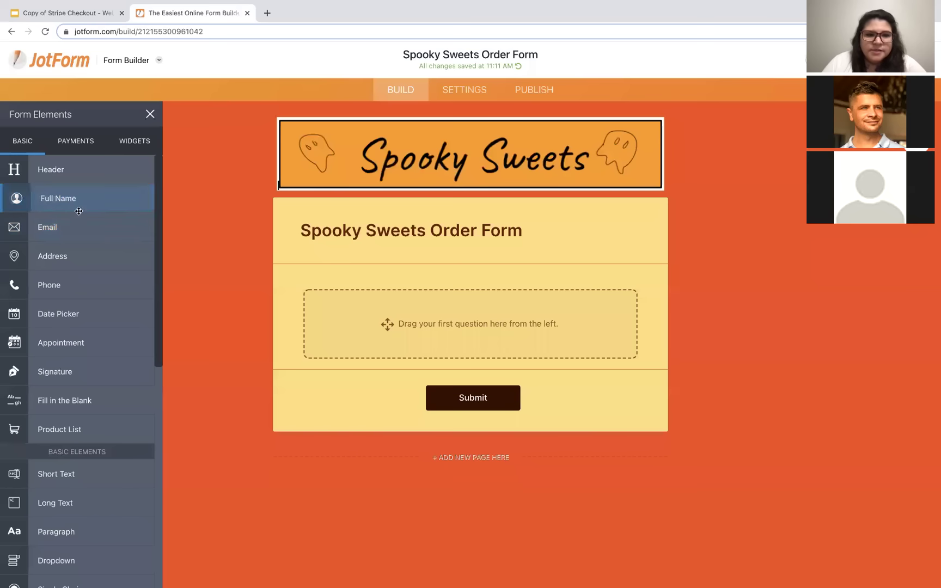
{"action": "left_click_drag", "start_coordinate": [54, 198], "coordinate": [377, 309]}
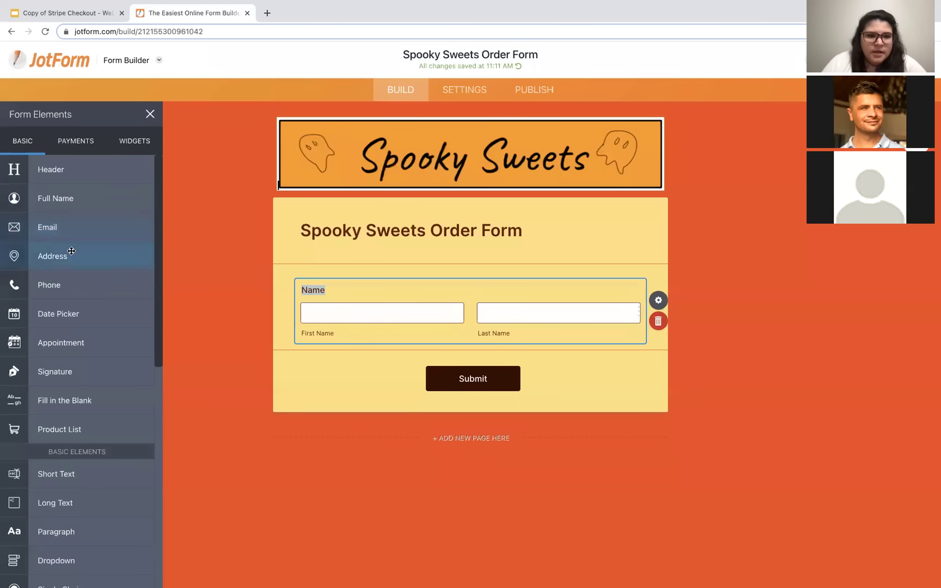
{"action": "left_click", "coordinate": [70, 231]}
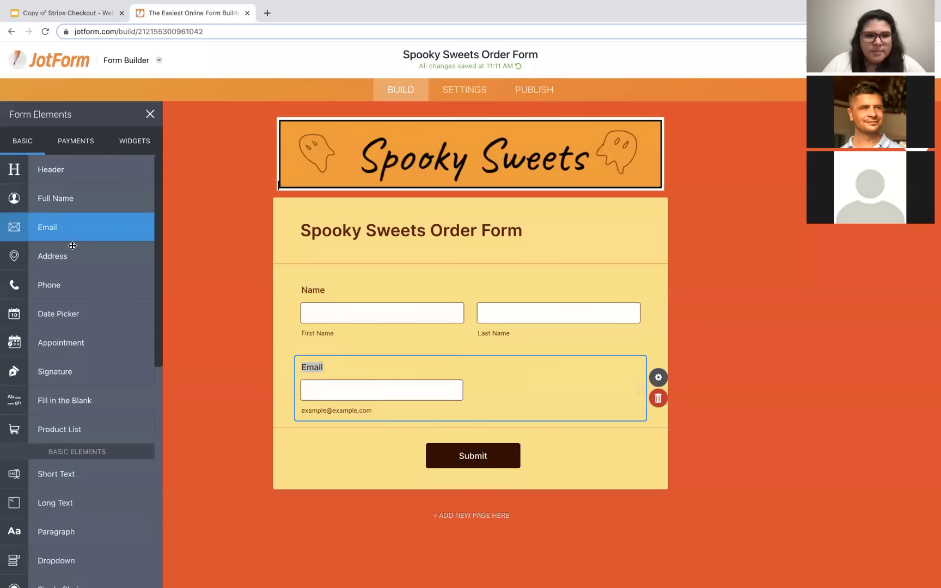
{"action": "left_click", "coordinate": [60, 285]}
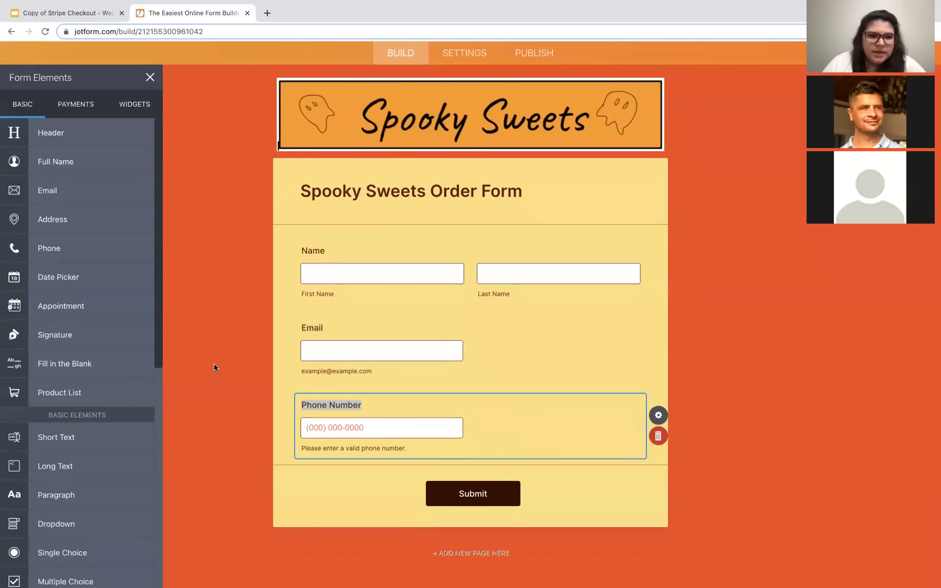
Add a date field labelled 'When will you pick up your order?'
{"action": "left_click", "coordinate": [95, 282]}
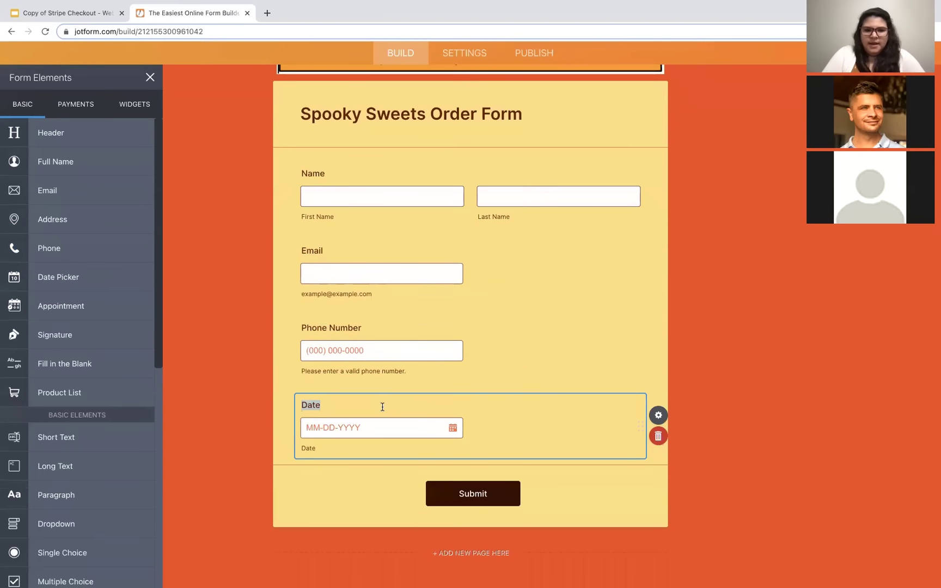
{"action": "type", "text": "When will you "}
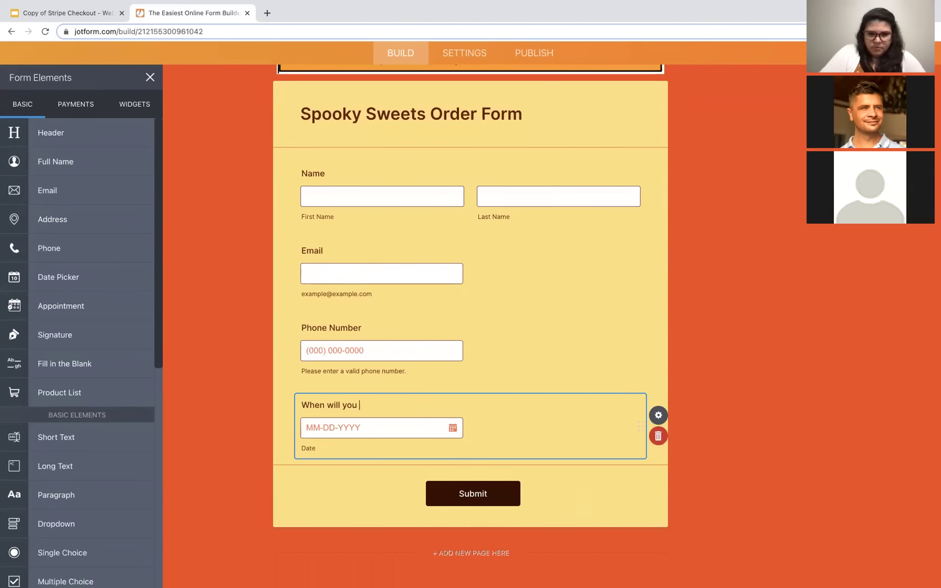
{"action": "type", "text": "pick up your order?"}
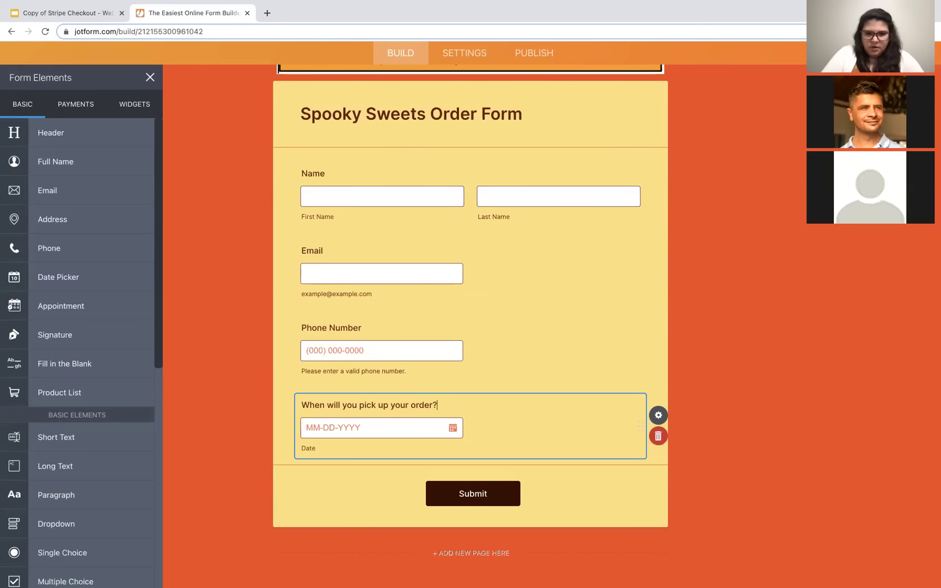
{"action": "left_click", "coordinate": [249, 256]}
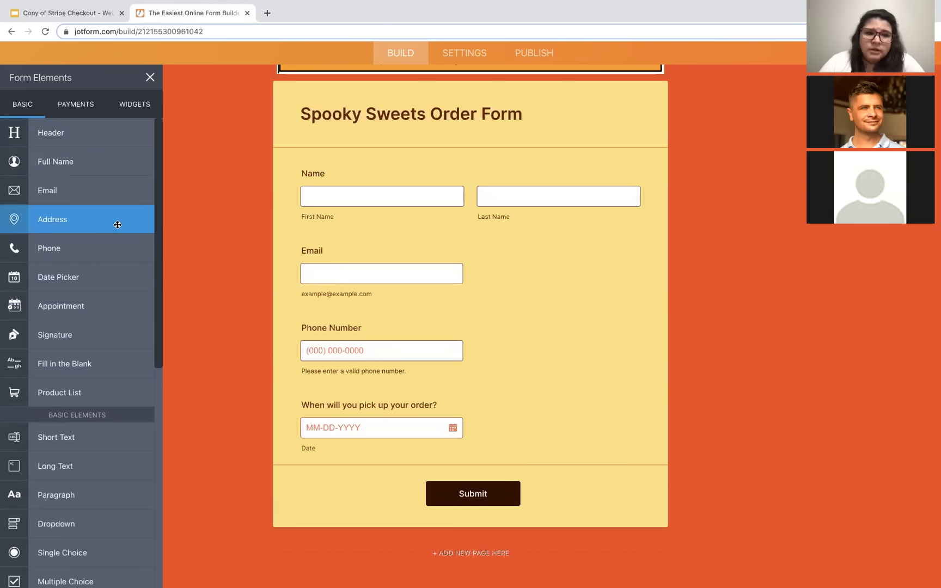
{"action": "left_click", "coordinate": [568, 425]}
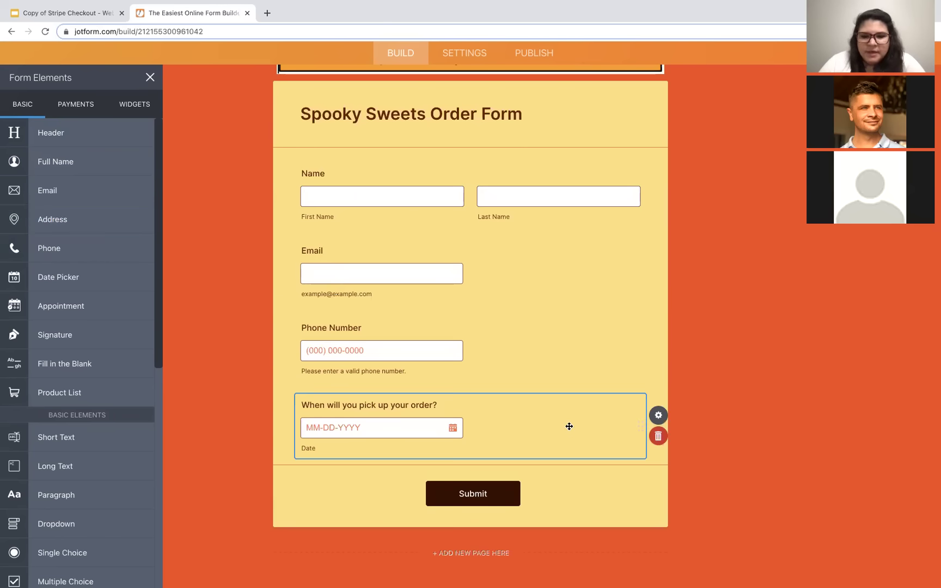
Move the pickup date question above Name and browse the Widgets element list
{"action": "left_click_drag", "start_coordinate": [638, 425], "coordinate": [592, 180]}
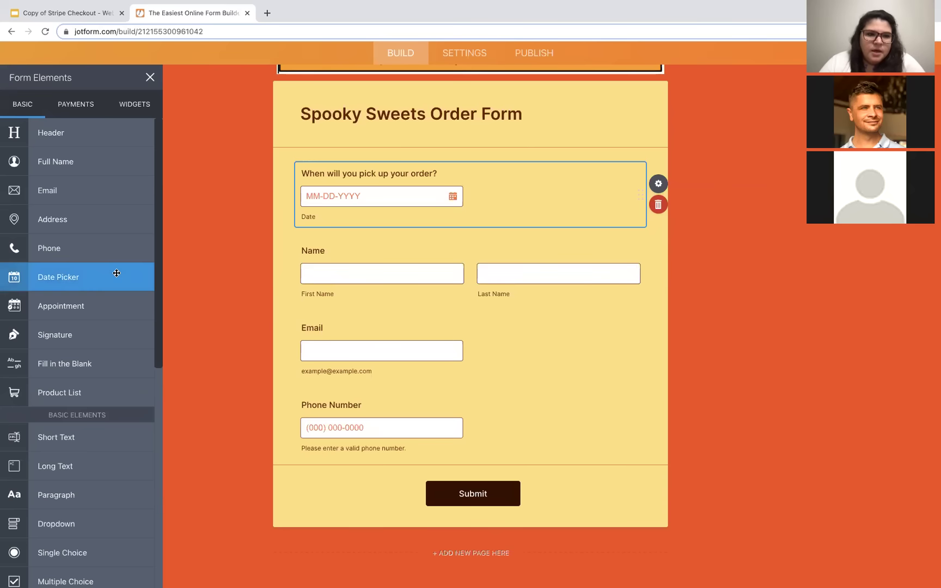
{"action": "scroll", "coordinate": [115, 273], "scroll_direction": "down", "scroll_amount": 8}
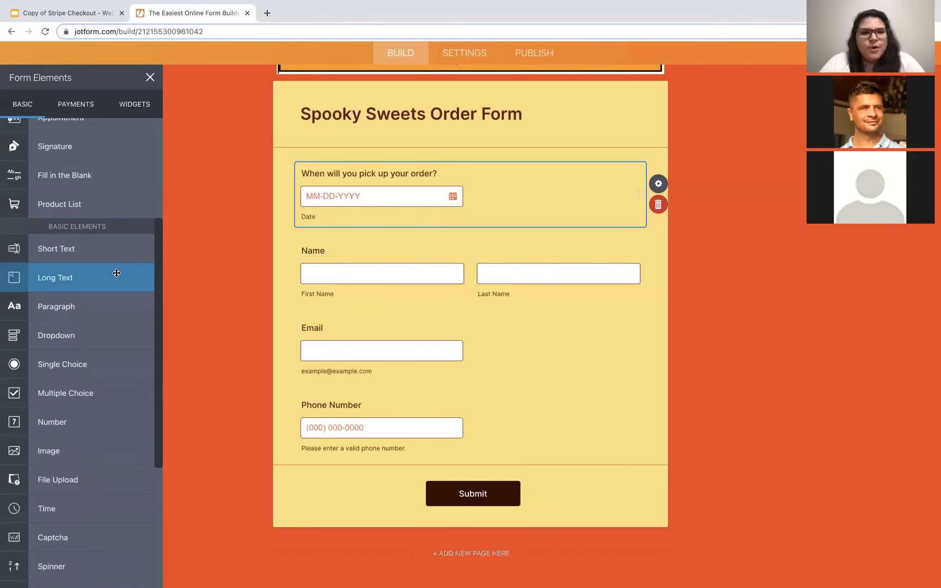
{"action": "scroll", "coordinate": [116, 273], "scroll_direction": "down", "scroll_amount": 5}
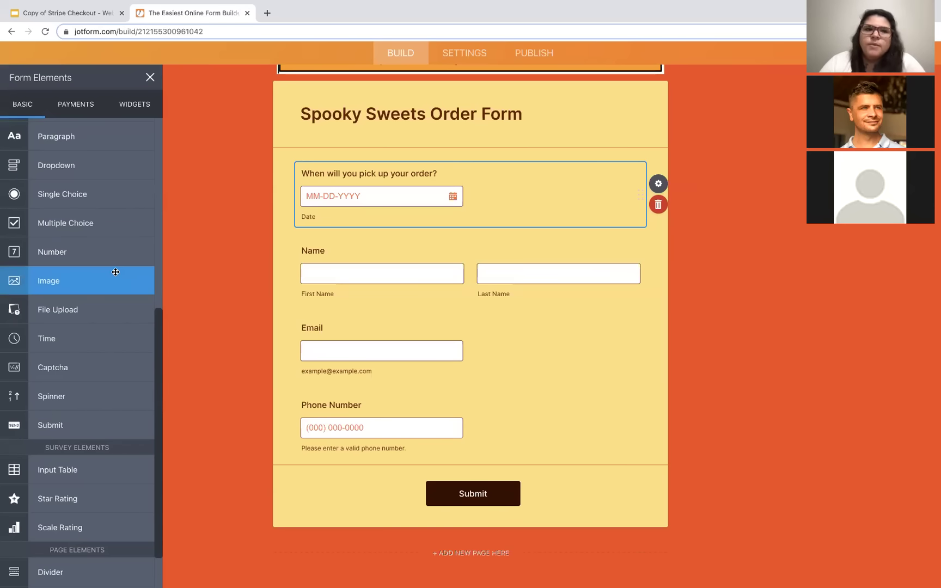
{"action": "scroll", "coordinate": [116, 273], "scroll_direction": "up", "scroll_amount": 13}
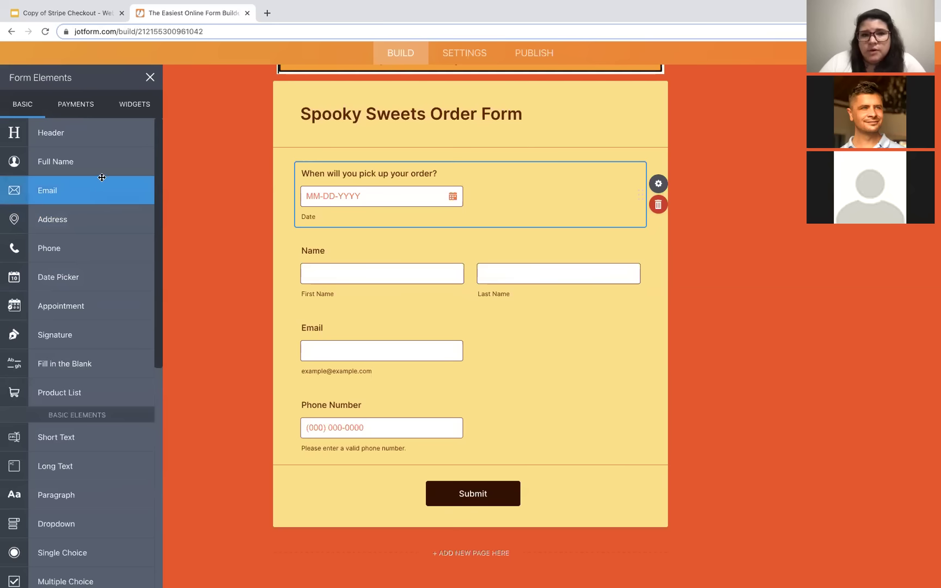
{"action": "left_click", "coordinate": [136, 105]}
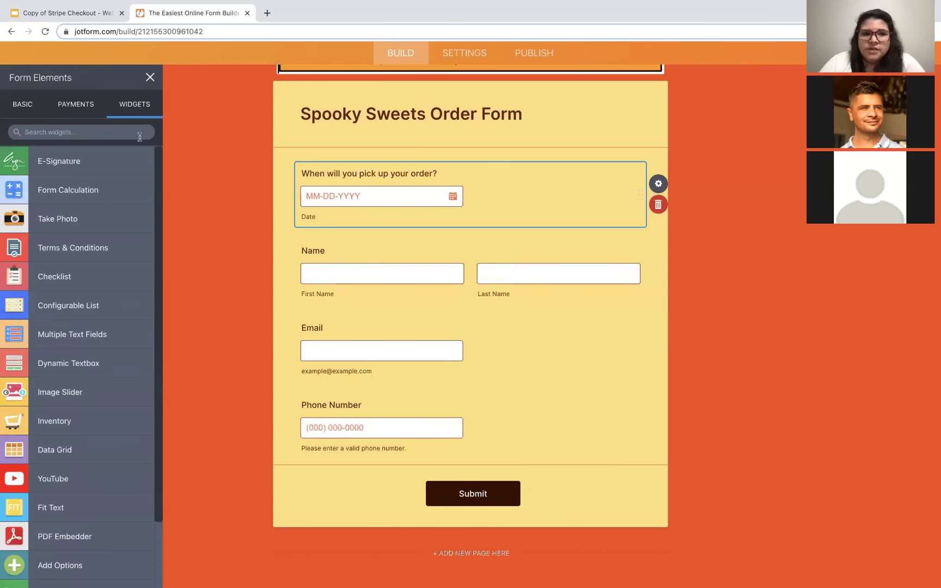
Place a Stripe Checkout payment field above Submit and close the elements panel
{"action": "scroll", "coordinate": [123, 228], "scroll_direction": "down", "scroll_amount": 6}
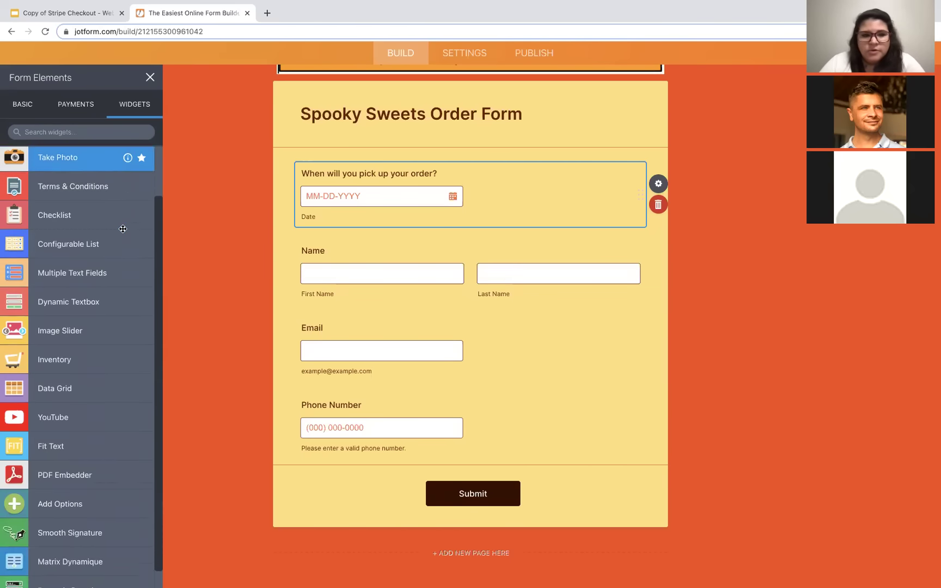
{"action": "scroll", "coordinate": [123, 234], "scroll_direction": "down", "scroll_amount": 2}
{"action": "scroll", "coordinate": [122, 235], "scroll_direction": "up", "scroll_amount": 10}
{"action": "left_click", "coordinate": [80, 103]}
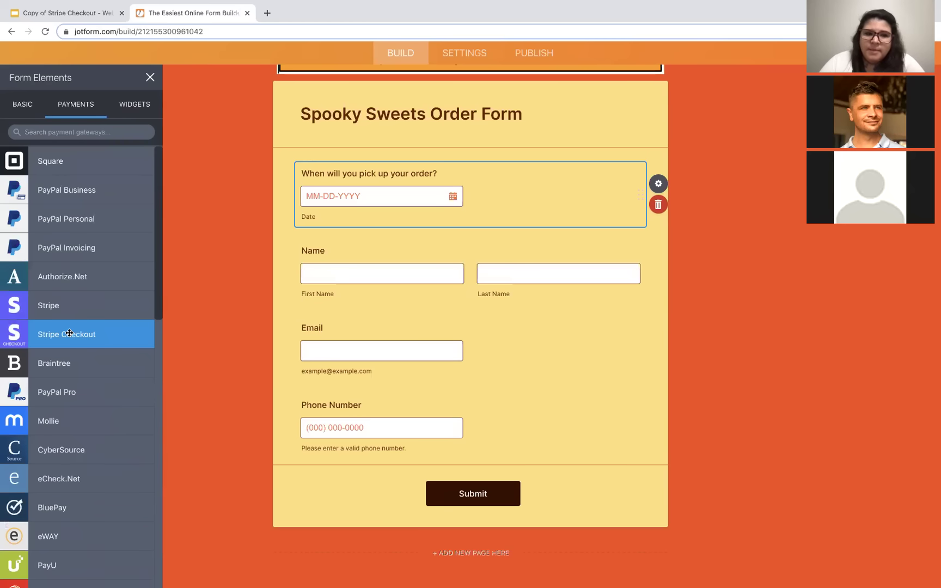
{"action": "left_click_drag", "start_coordinate": [69, 332], "coordinate": [446, 496]}
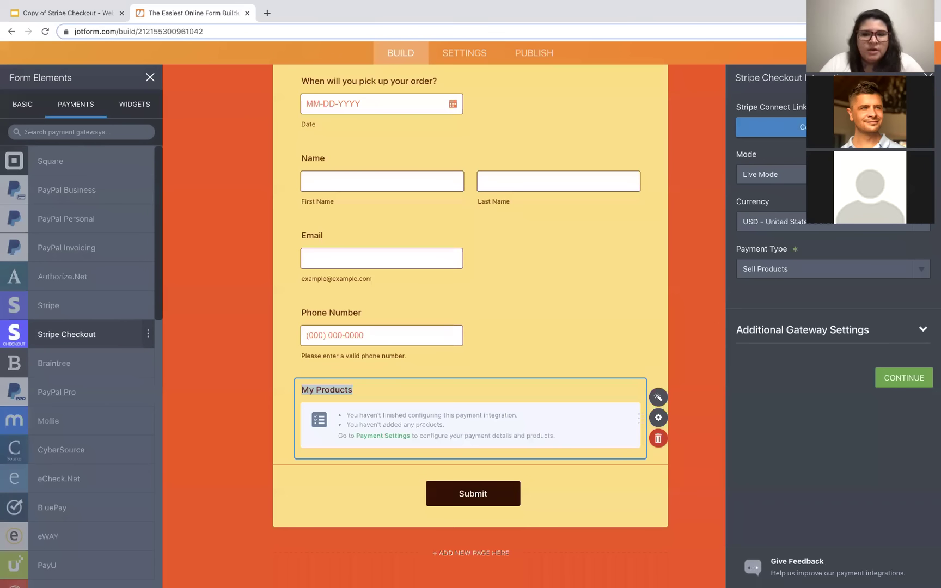
{"action": "left_click", "coordinate": [150, 77]}
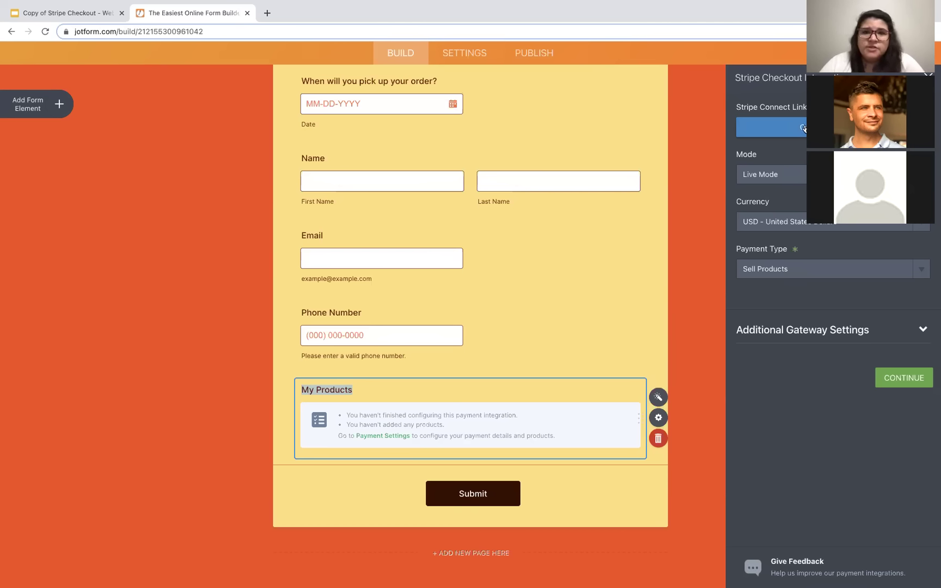
Connect Stripe by logging in with the saved account e-mail and password
{"action": "left_click", "coordinate": [804, 126]}
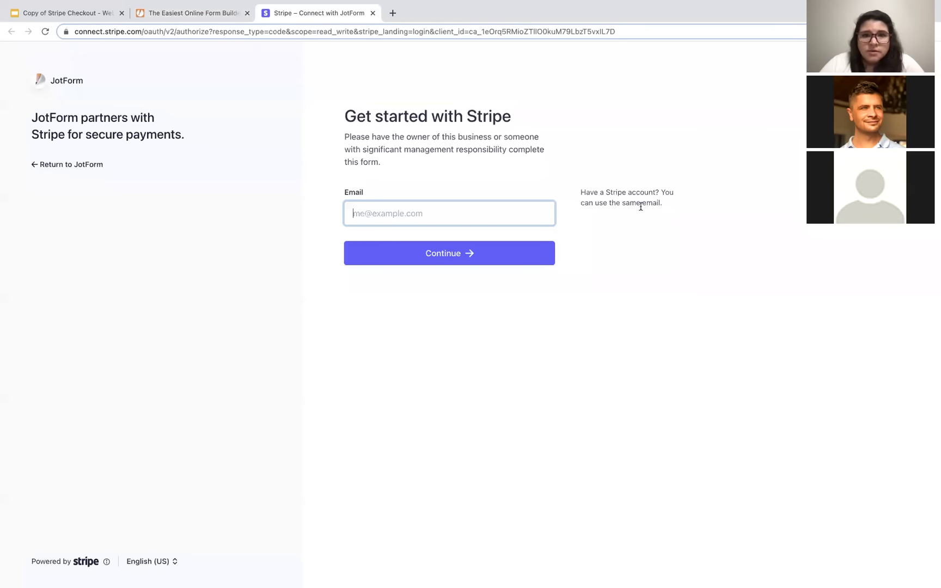
{"action": "left_click", "coordinate": [444, 211]}
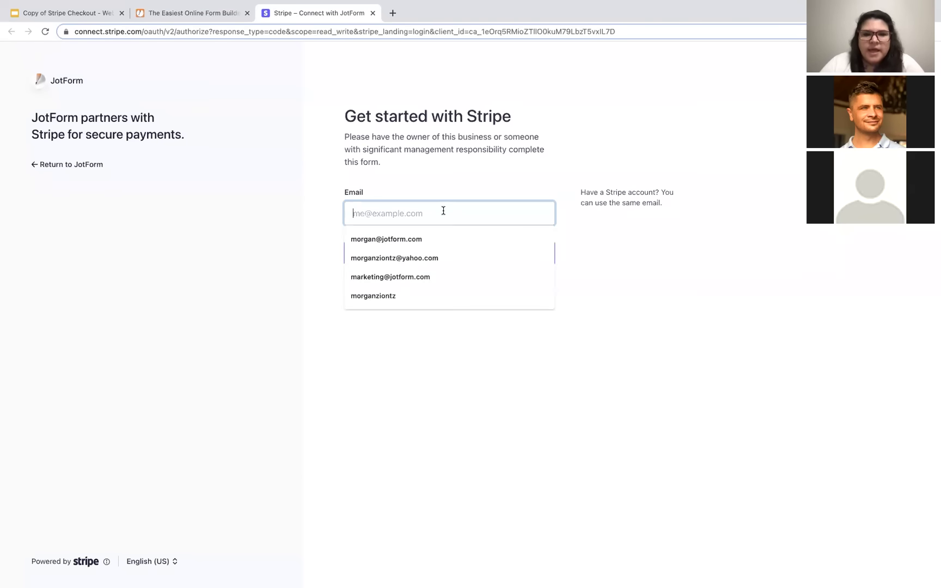
{"action": "left_click", "coordinate": [393, 240]}
{"action": "left_click", "coordinate": [414, 261]}
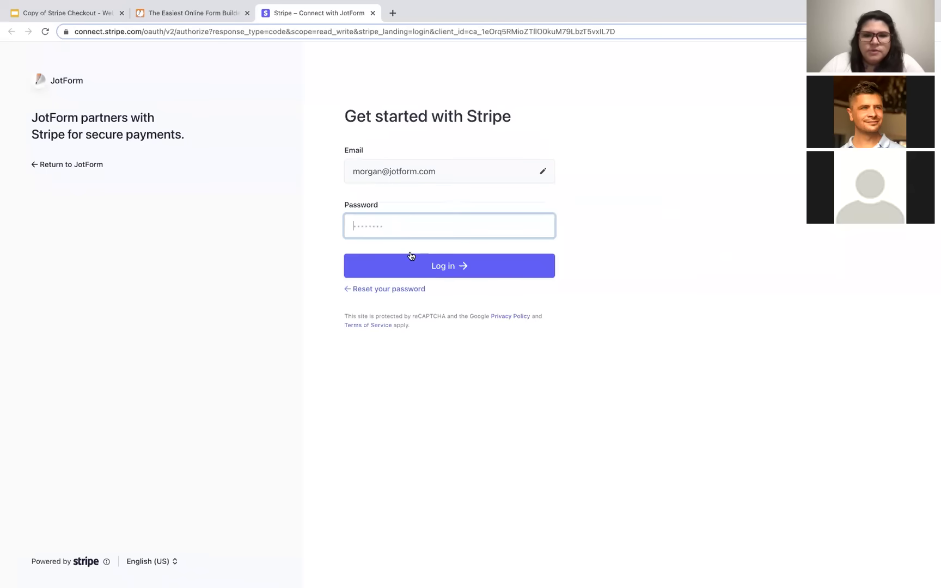
{"action": "left_click", "coordinate": [400, 227]}
{"action": "left_click", "coordinate": [390, 250]}
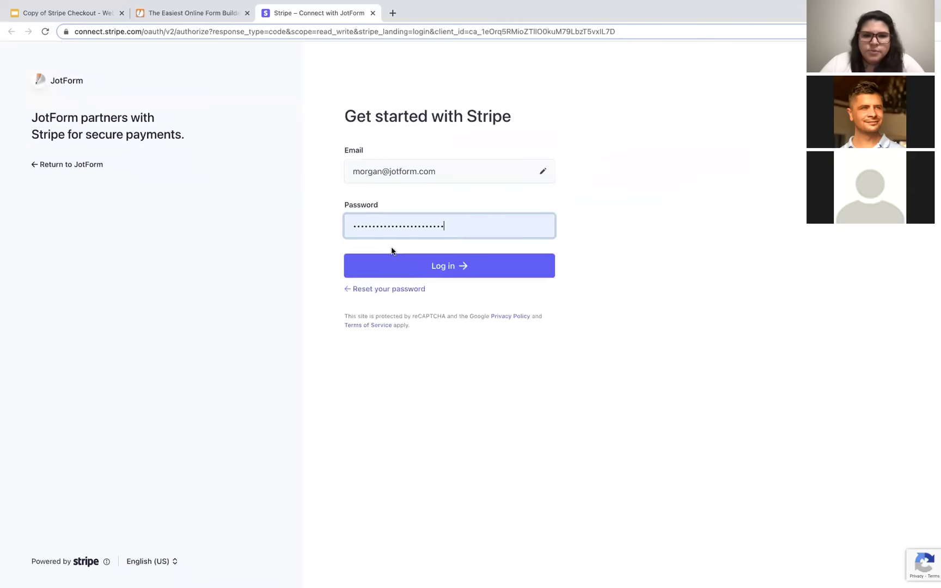
{"action": "left_click", "coordinate": [428, 266]}
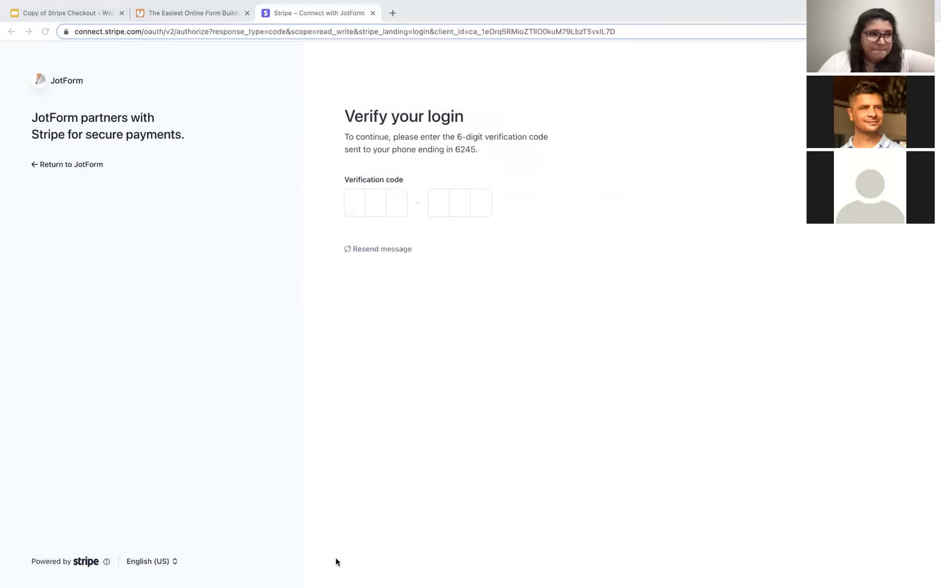
Enter the six-digit phone verification code on Stripe's login check
{"action": "left_click", "coordinate": [336, 562]}
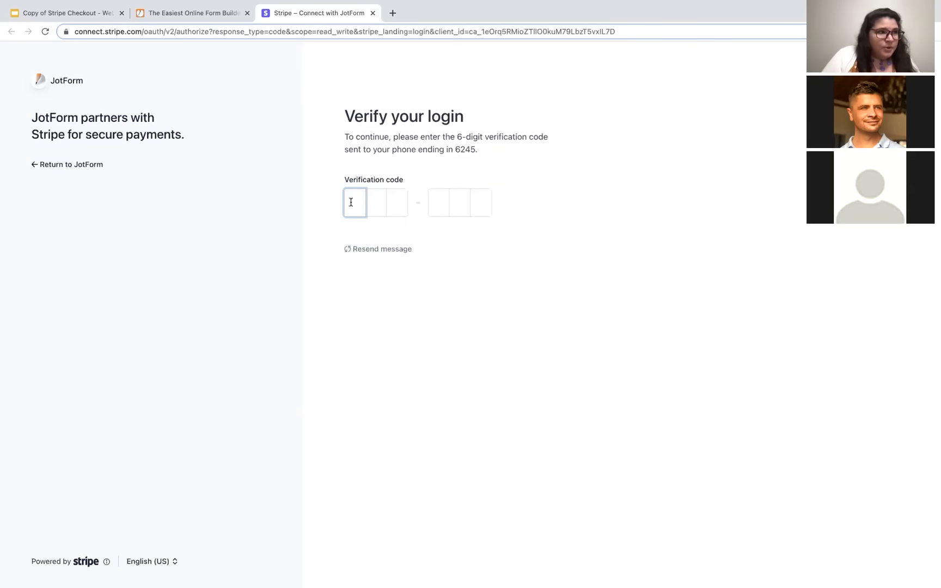
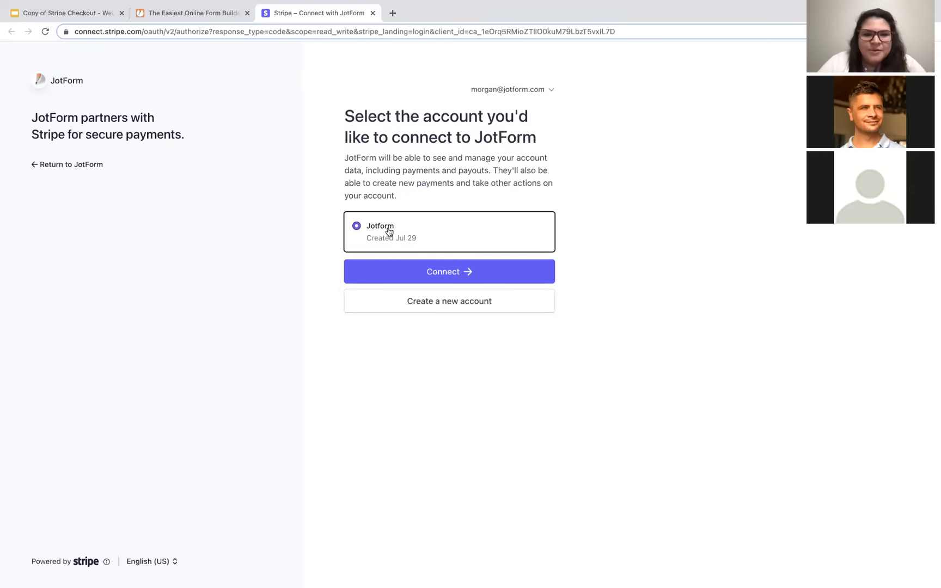
Connect the selected Stripe account to JotForm
{"action": "left_click", "coordinate": [420, 272]}
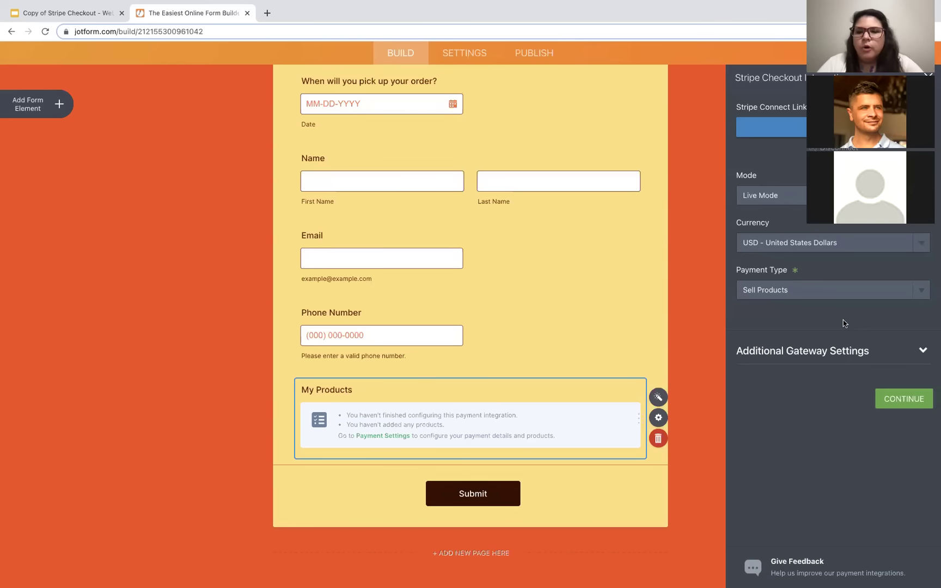
Switch Stripe Checkout to Test Mode and authorize the Stripe account connection
{"action": "left_click", "coordinate": [784, 195]}
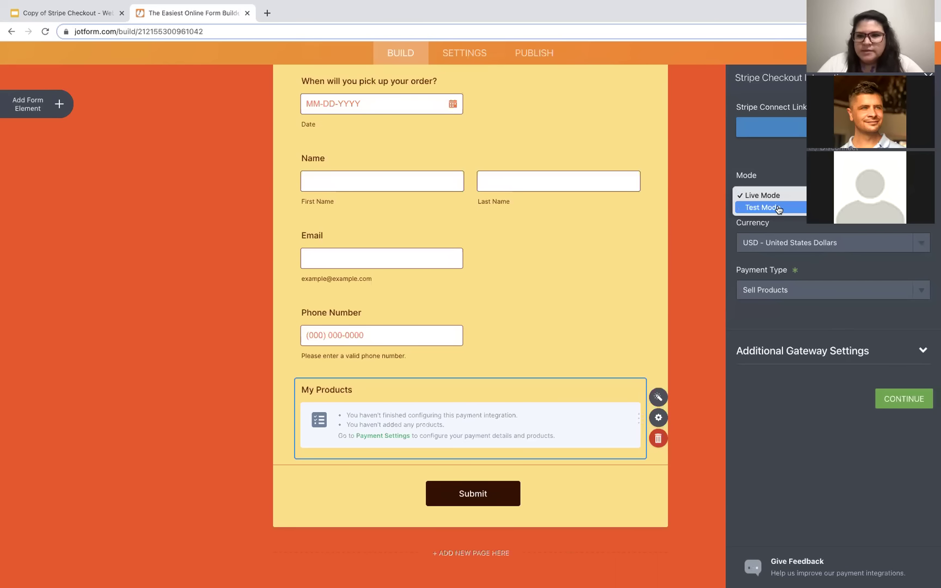
{"action": "left_click", "coordinate": [779, 207]}
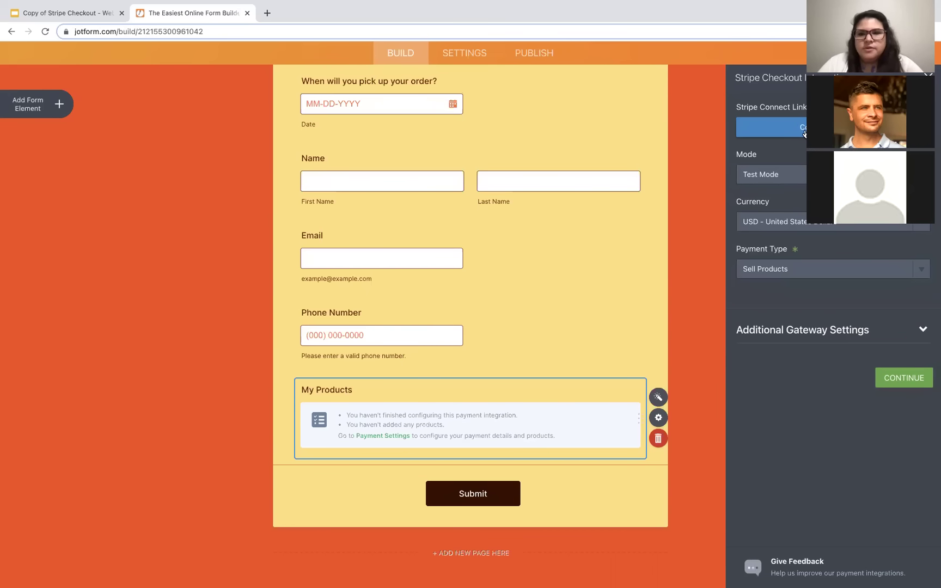
{"action": "left_click", "coordinate": [803, 134]}
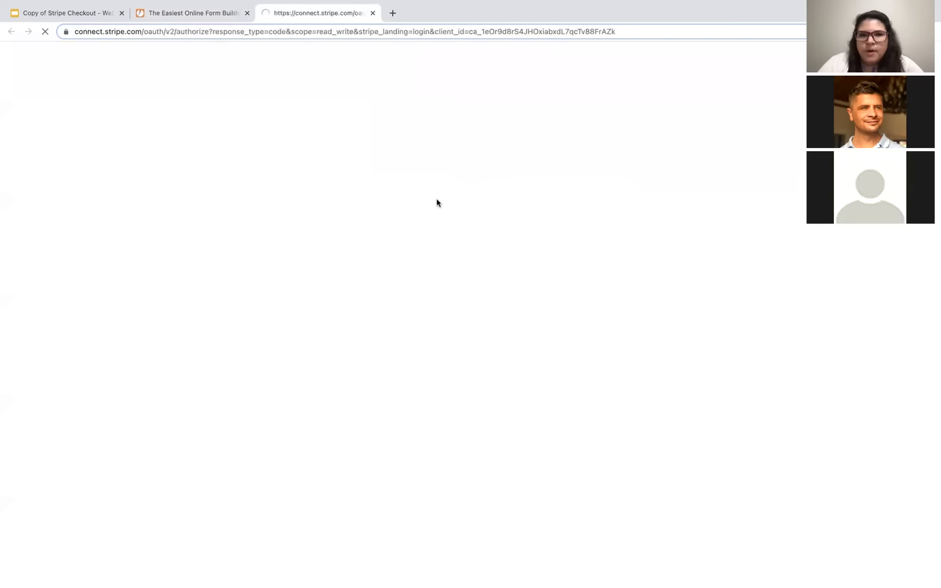
{"action": "left_click", "coordinate": [416, 324]}
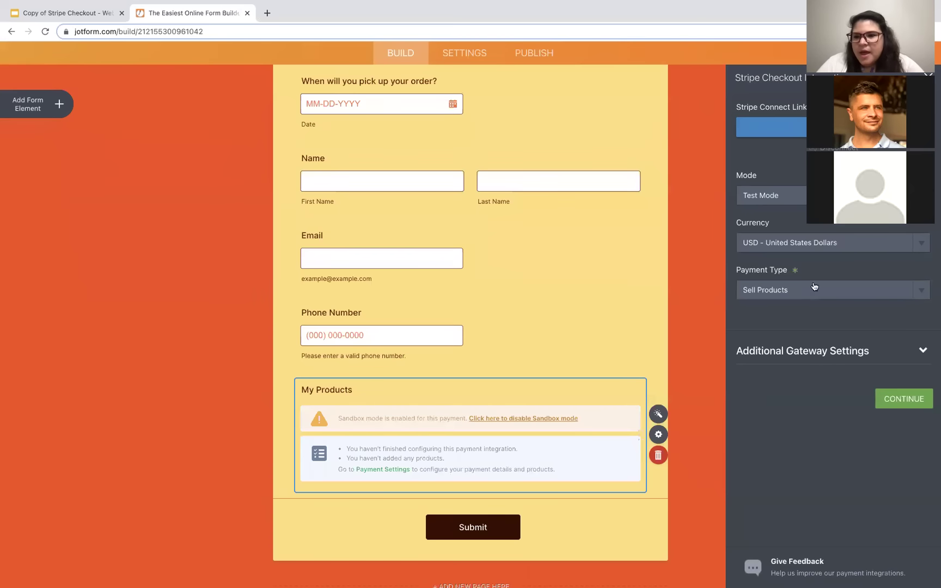
Browse the currency list and keep USD as the Stripe currency
{"action": "left_click", "coordinate": [822, 247]}
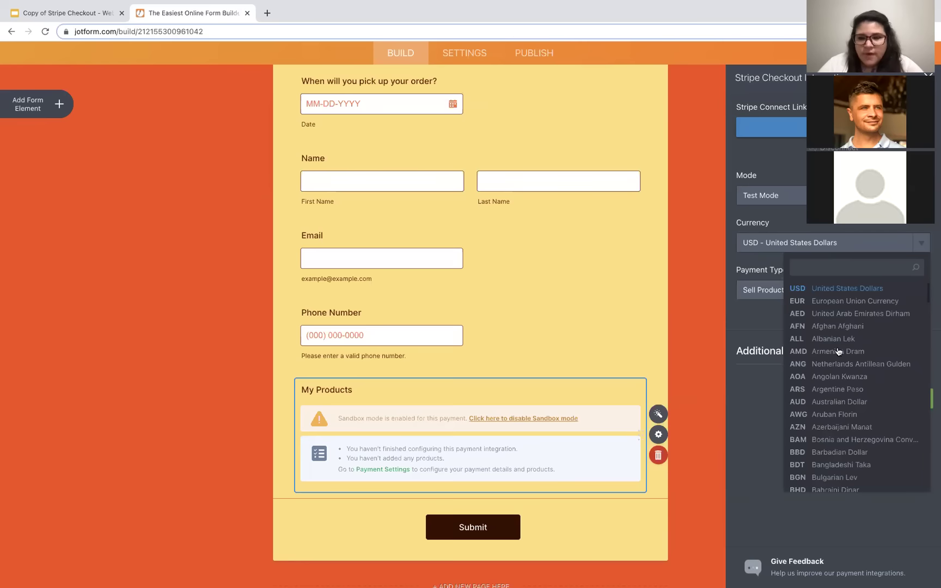
{"action": "scroll", "coordinate": [837, 353], "scroll_direction": "down", "scroll_amount": 5}
{"action": "scroll", "coordinate": [837, 352], "scroll_direction": "down", "scroll_amount": 4}
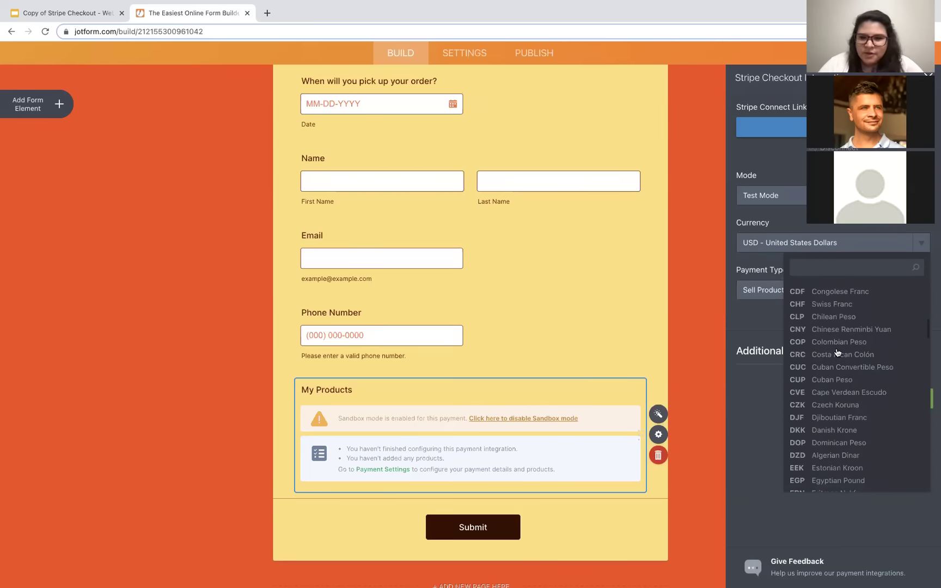
{"action": "scroll", "coordinate": [836, 352], "scroll_direction": "up", "scroll_amount": 9}
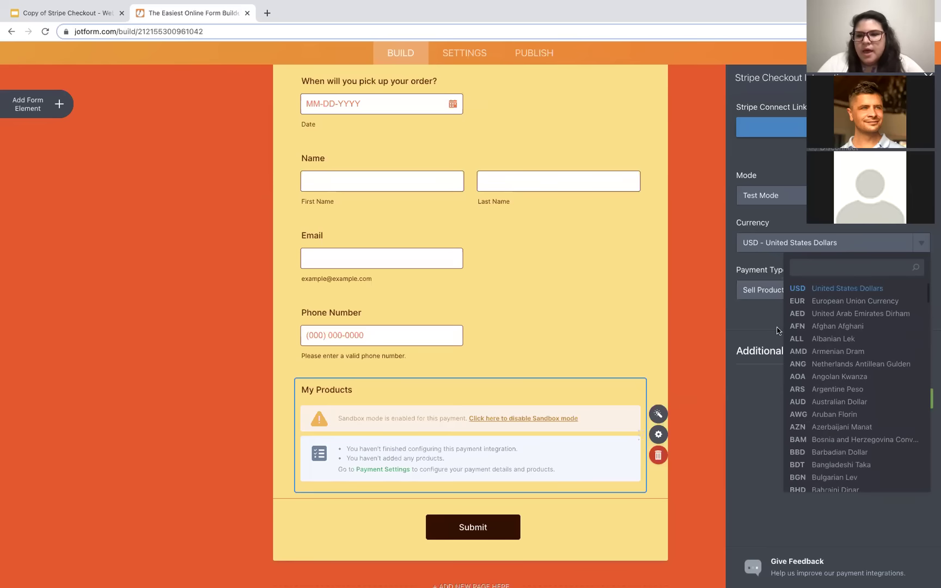
{"action": "left_click", "coordinate": [774, 307]}
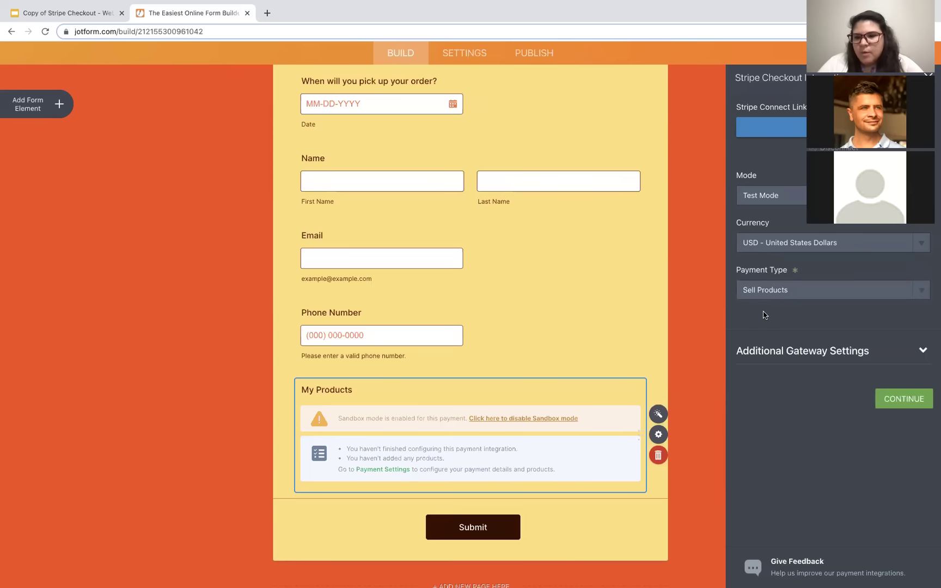
Expand Additional Gateway Settings and review its options
{"action": "left_click", "coordinate": [811, 356]}
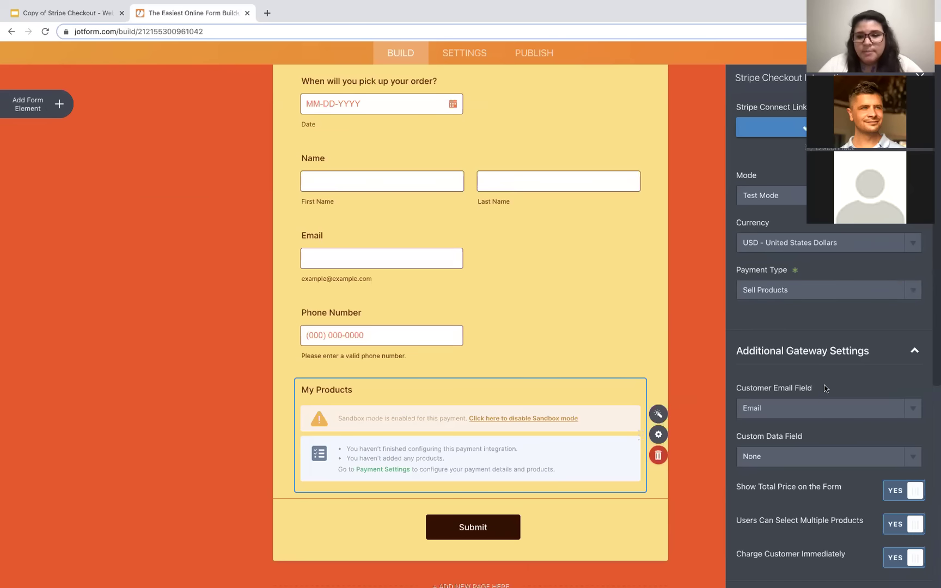
{"action": "scroll", "coordinate": [825, 387], "scroll_direction": "down", "scroll_amount": 3}
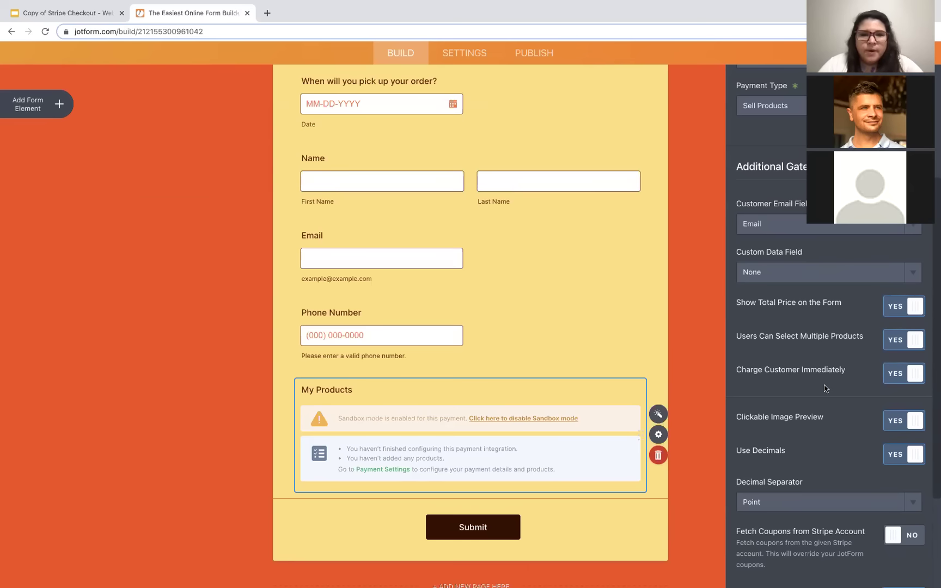
{"action": "scroll", "coordinate": [825, 388], "scroll_direction": "down", "scroll_amount": 1}
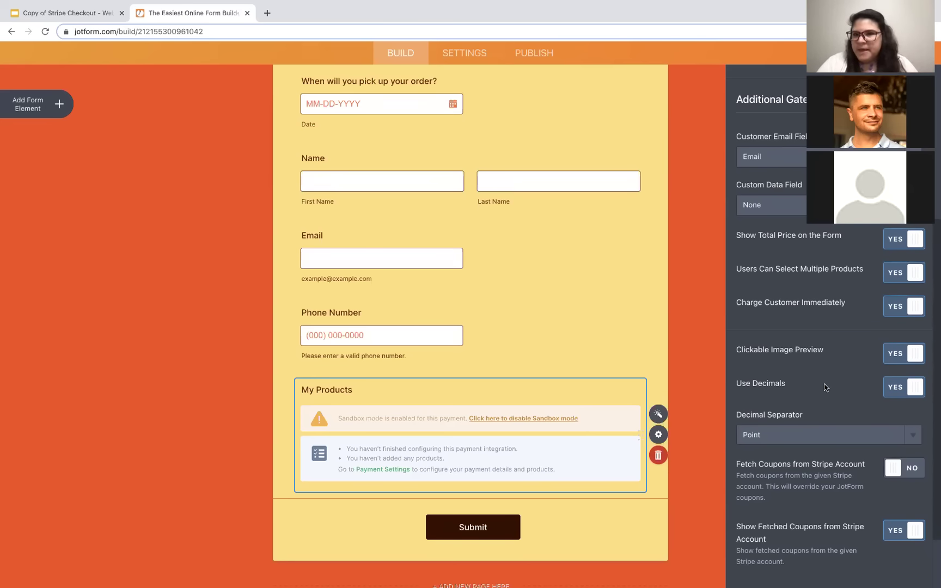
{"action": "scroll", "coordinate": [825, 387], "scroll_direction": "up", "scroll_amount": 3}
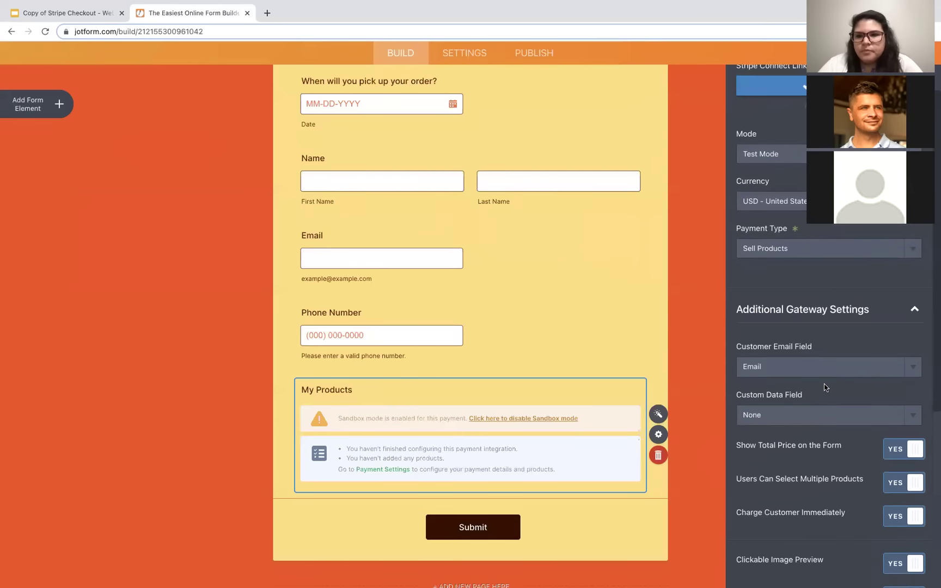
{"action": "left_click", "coordinate": [811, 251]}
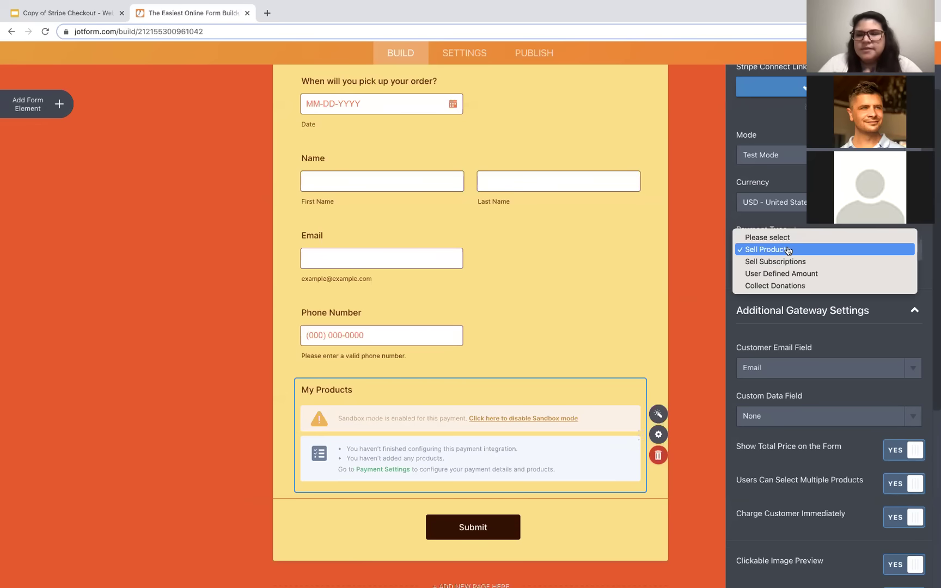
{"action": "left_click", "coordinate": [763, 291]}
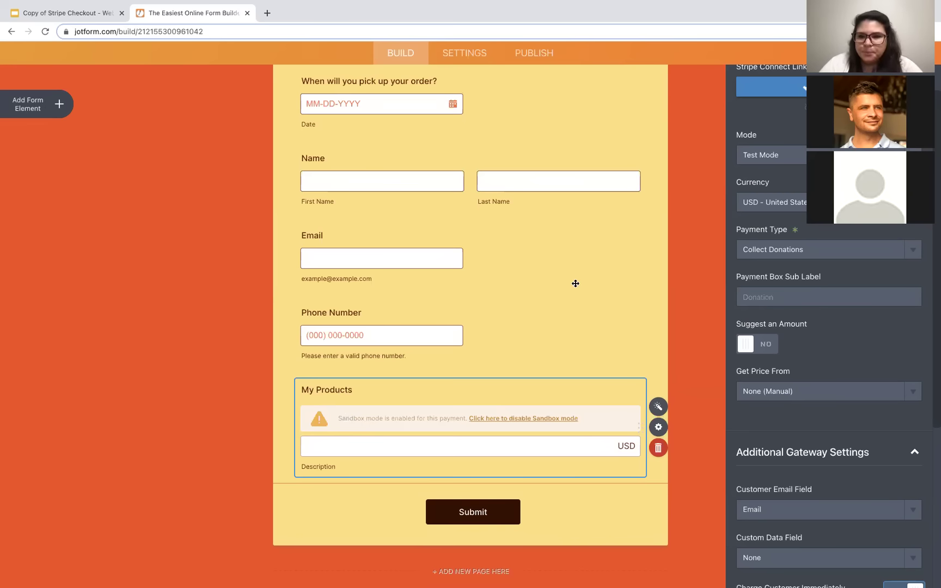
{"action": "left_click", "coordinate": [787, 252]}
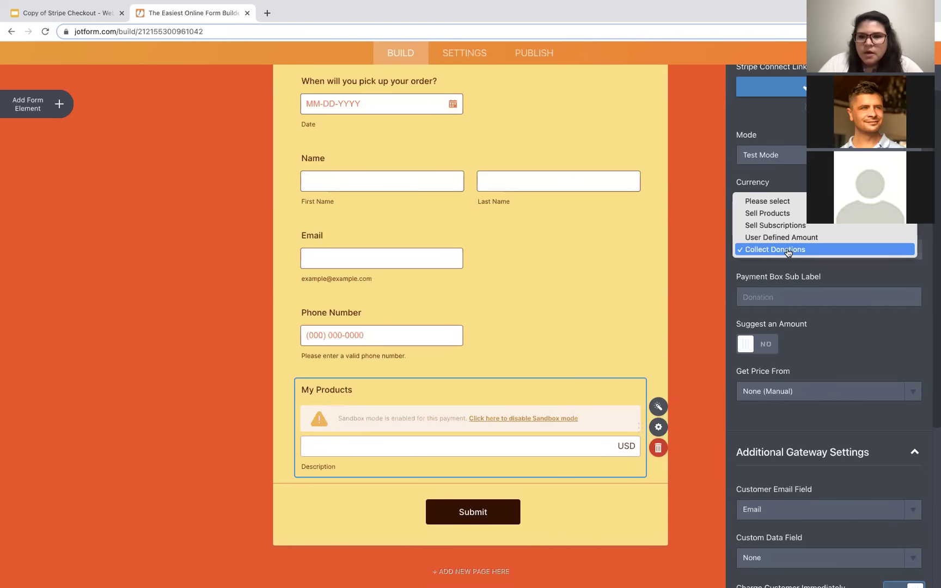
{"action": "left_click", "coordinate": [779, 215]}
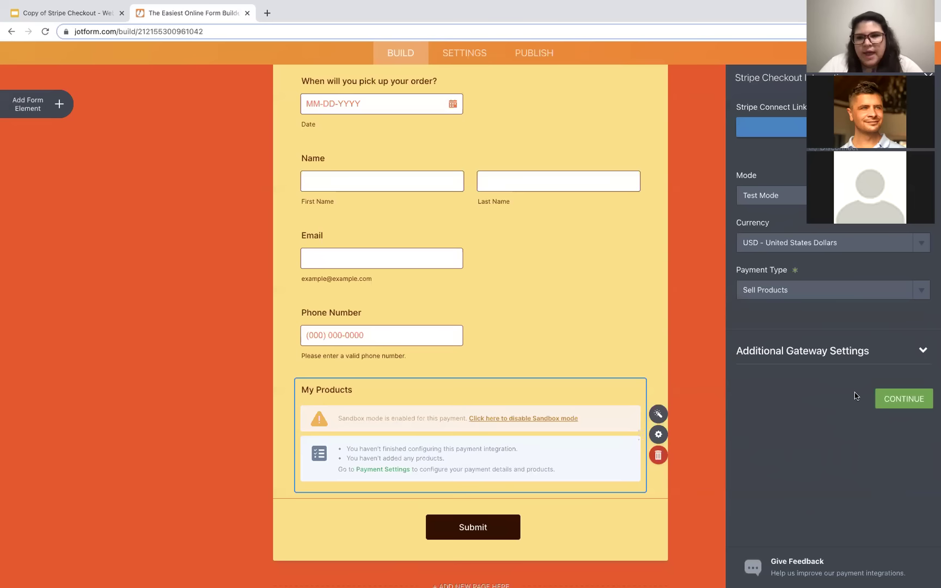
Create product 'Spooky layer cake' at 65.00, described 'chocolate cake with buttercream'
{"action": "left_click", "coordinate": [909, 400]}
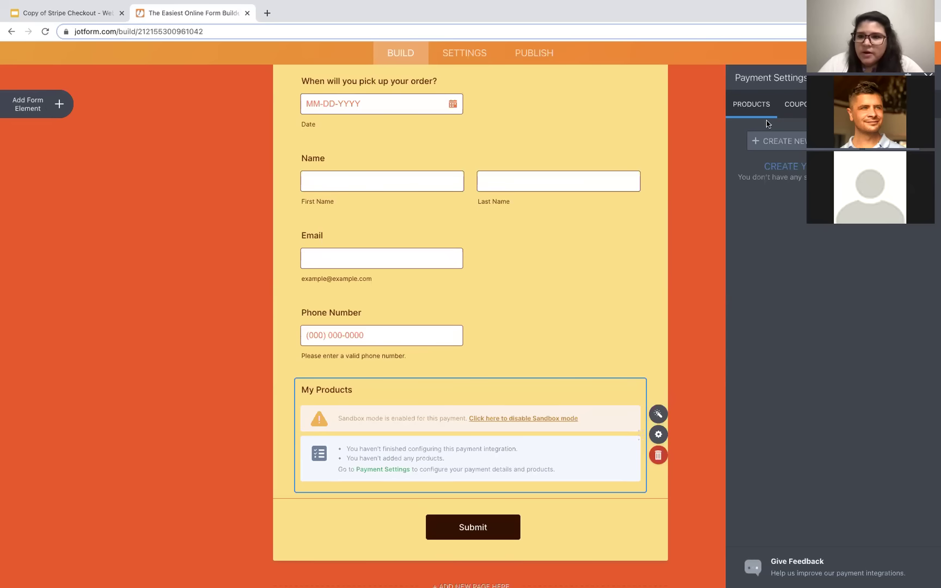
{"action": "left_click", "coordinate": [774, 143]}
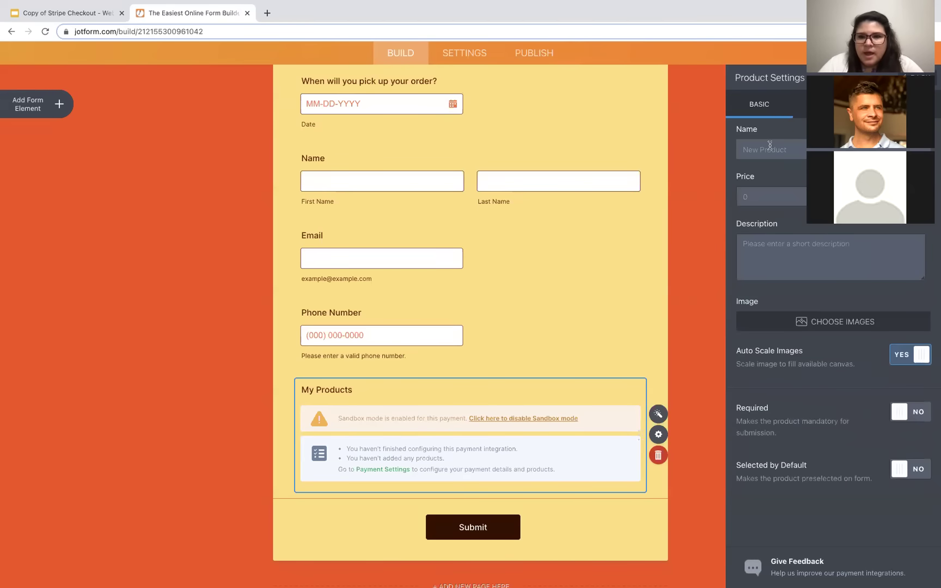
{"action": "left_click", "coordinate": [769, 145]}
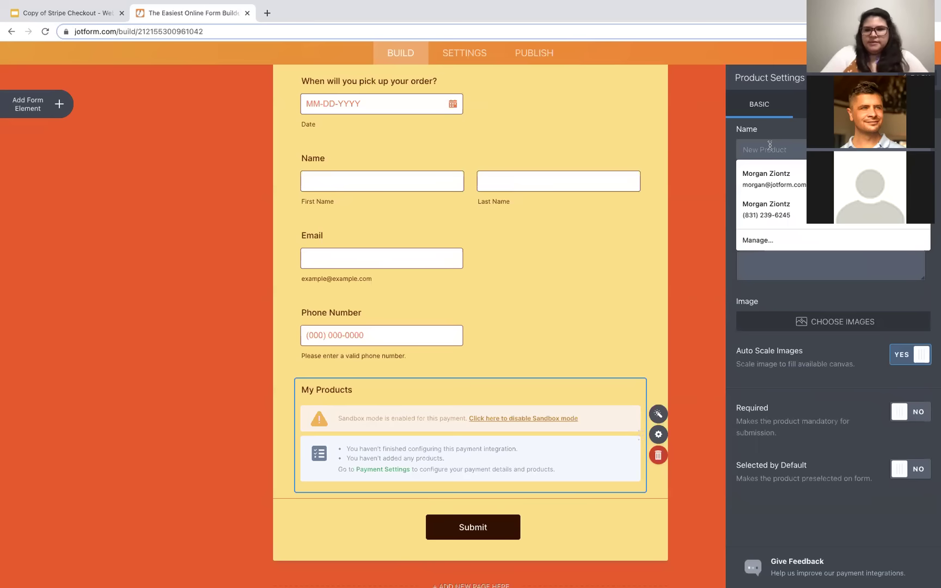
{"action": "type", "text": "Spook"}
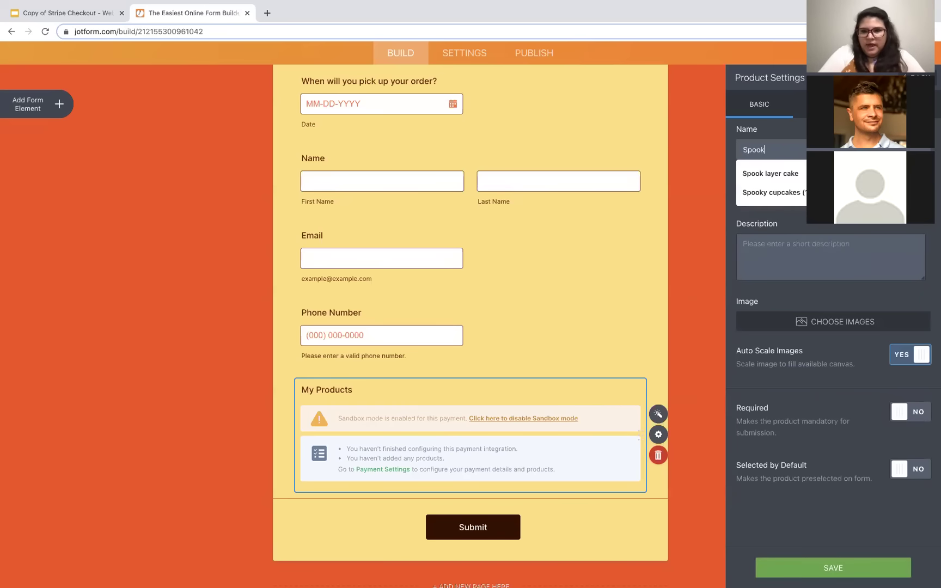
{"action": "type", "text": "y layer cake"}
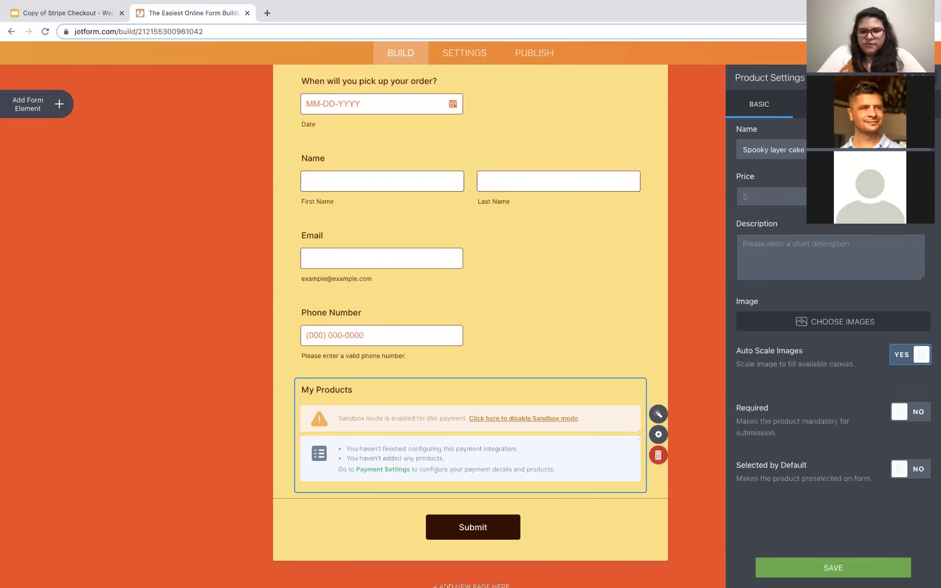
{"action": "type", "text": "65"}
{"action": "key", "text": "Tab"}
{"action": "type", "text": "chocolate "}
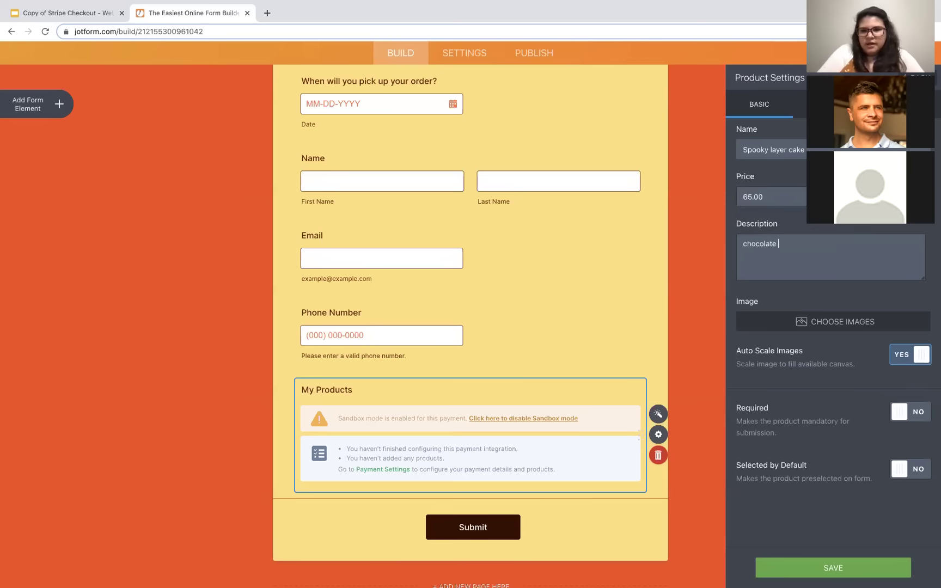
{"action": "type", "text": "cake with buttercream"}
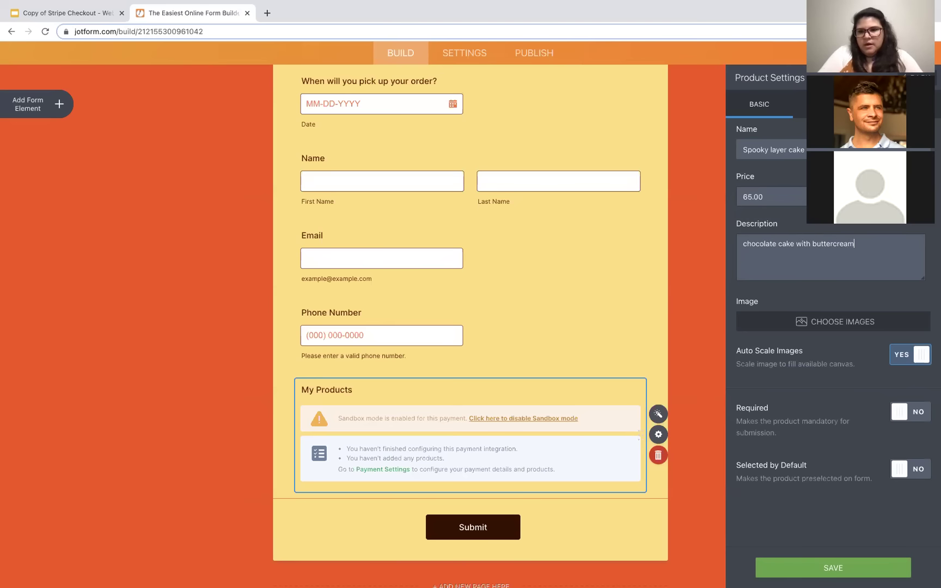
Attach the chocolate cake photo from My Images to the product
{"action": "left_click", "coordinate": [819, 322]}
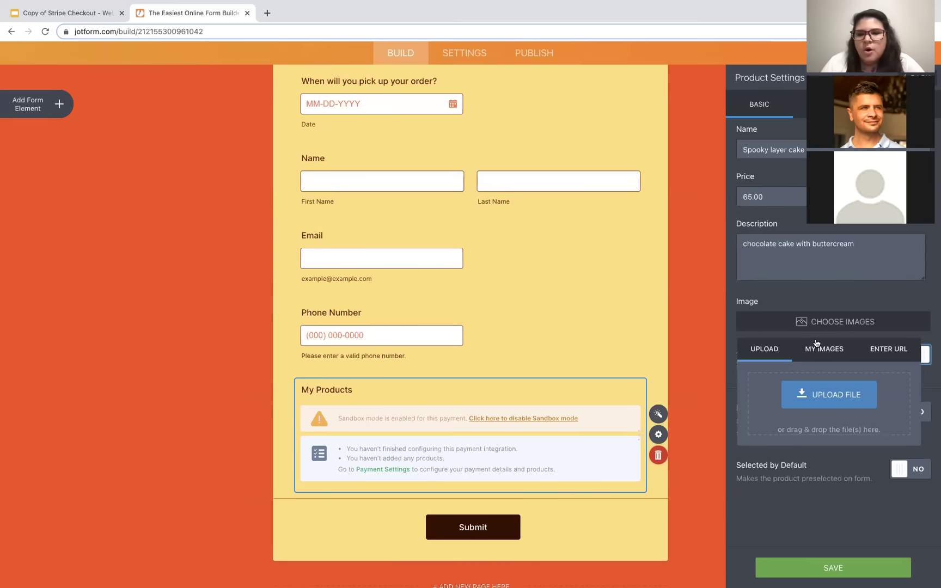
{"action": "left_click", "coordinate": [815, 348]}
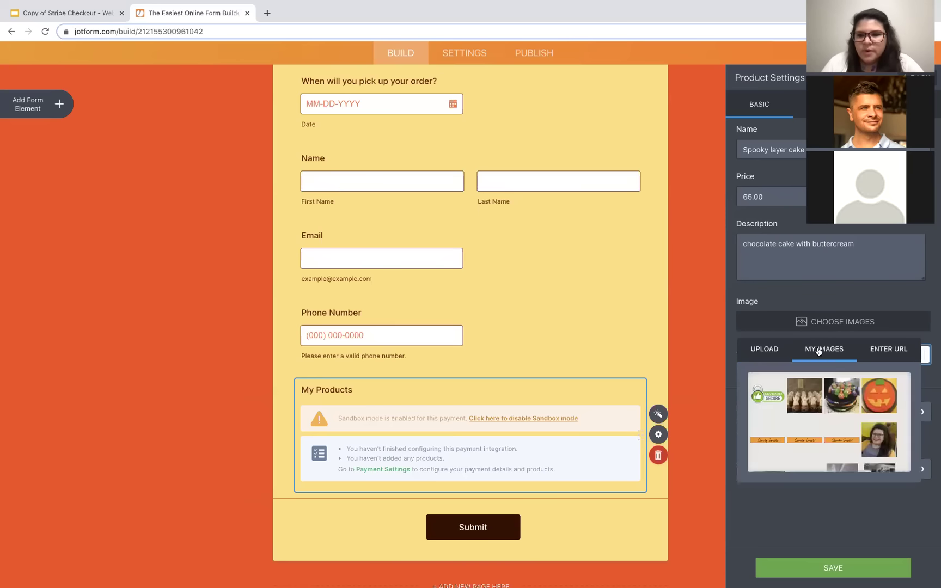
{"action": "left_click", "coordinate": [841, 395]}
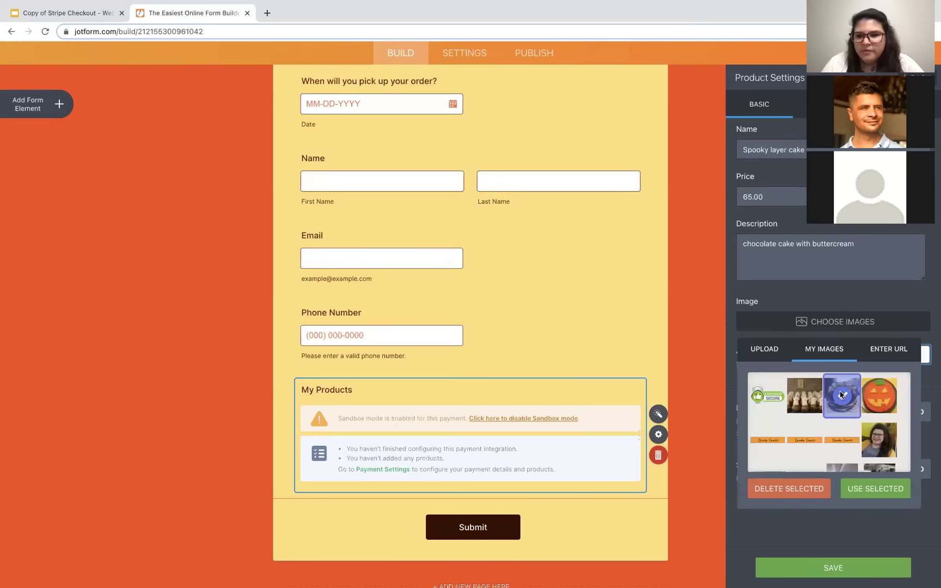
{"action": "left_click", "coordinate": [857, 488]}
Review the product settings, then close the panel and save Spooky layer cake
{"action": "scroll", "coordinate": [857, 488], "scroll_direction": "down", "scroll_amount": 1}
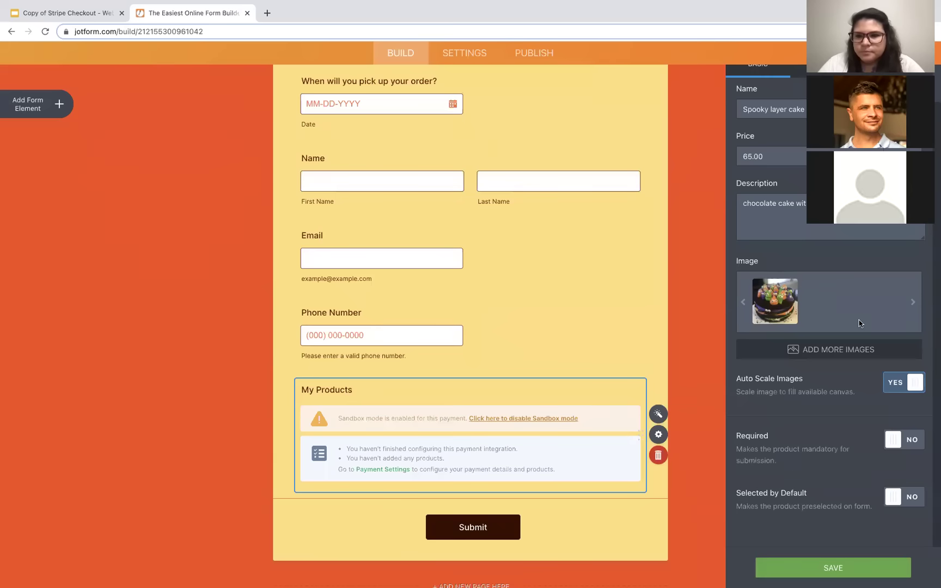
{"action": "scroll", "coordinate": [858, 323], "scroll_direction": "up", "scroll_amount": 1}
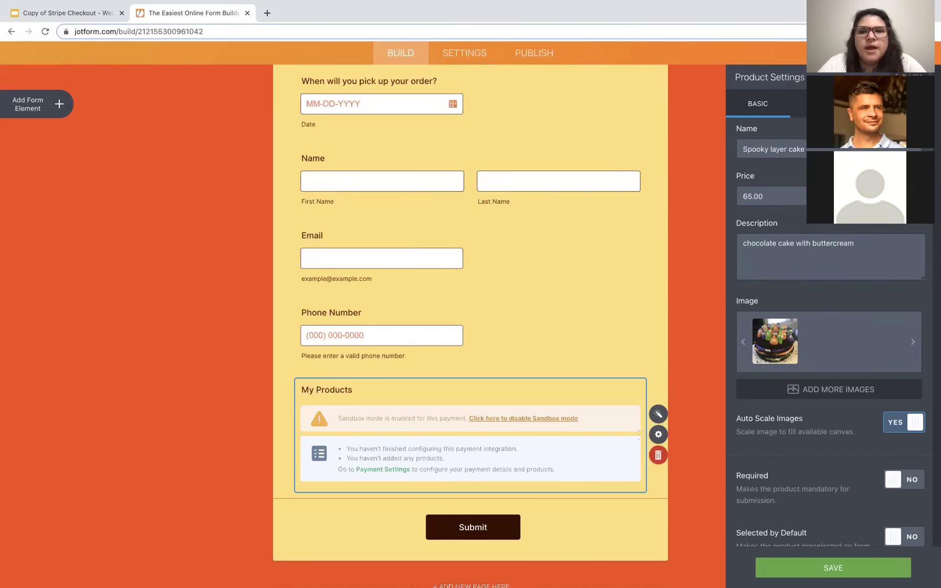
{"action": "scroll", "coordinate": [817, 336], "scroll_direction": "down", "scroll_amount": 1}
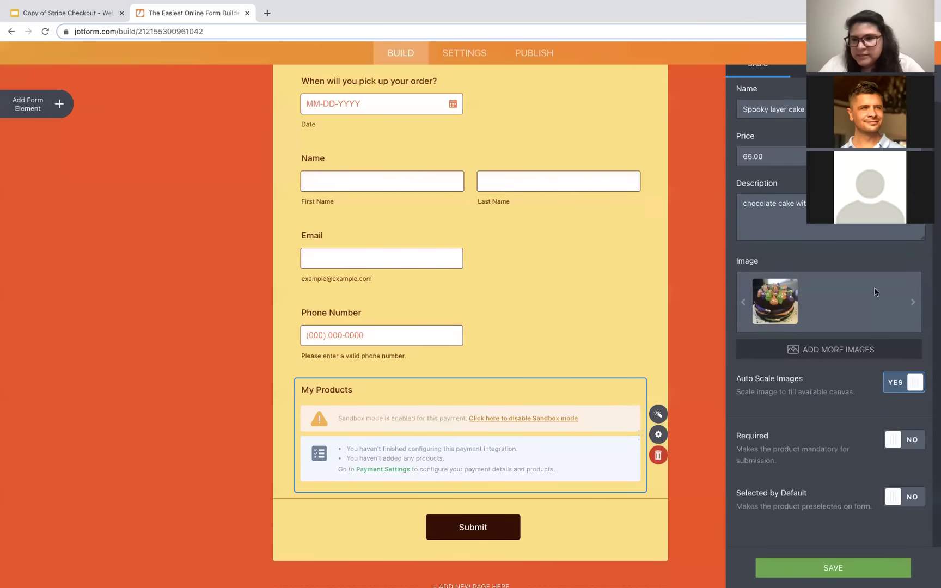
{"action": "scroll", "coordinate": [830, 326], "scroll_direction": "up", "scroll_amount": 1}
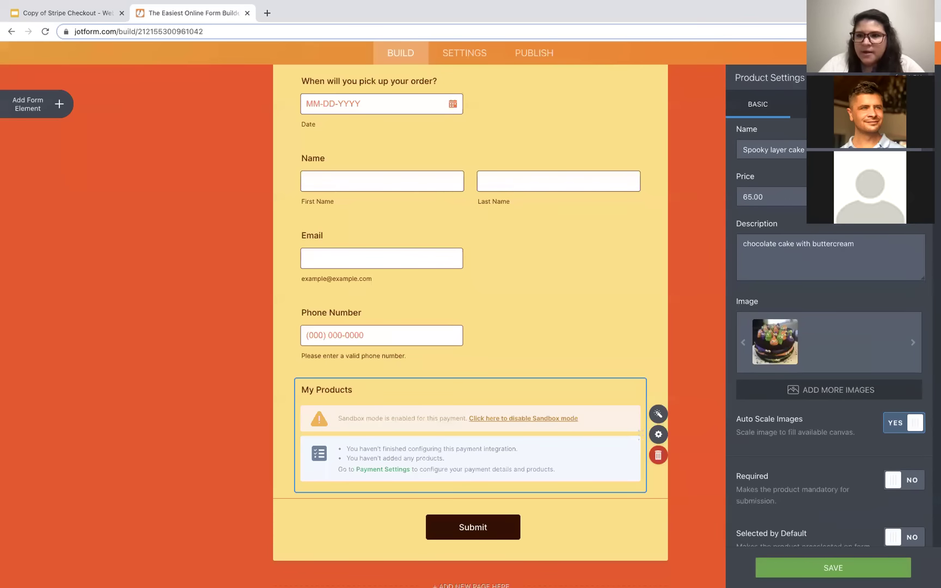
{"action": "key", "text": "Escape"}
{"action": "key", "text": "Return"}
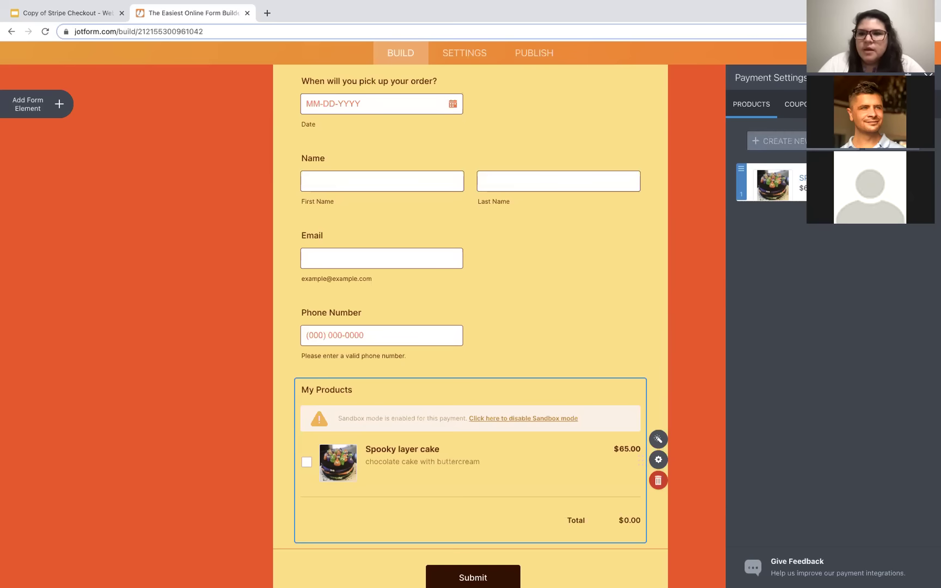
Start a second, blank product under Products
{"action": "left_click", "coordinate": [777, 140]}
Enter 'jack-o-lantern mini cake', price 30.00, description 'white cake with buttercream'
{"action": "left_click", "coordinate": [770, 149]}
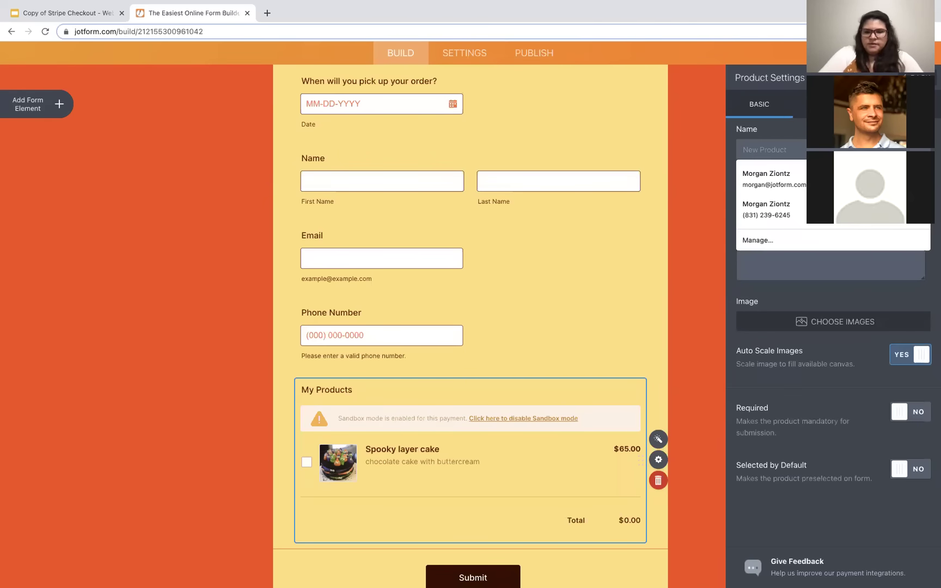
{"action": "type", "text": "jack-ol"}
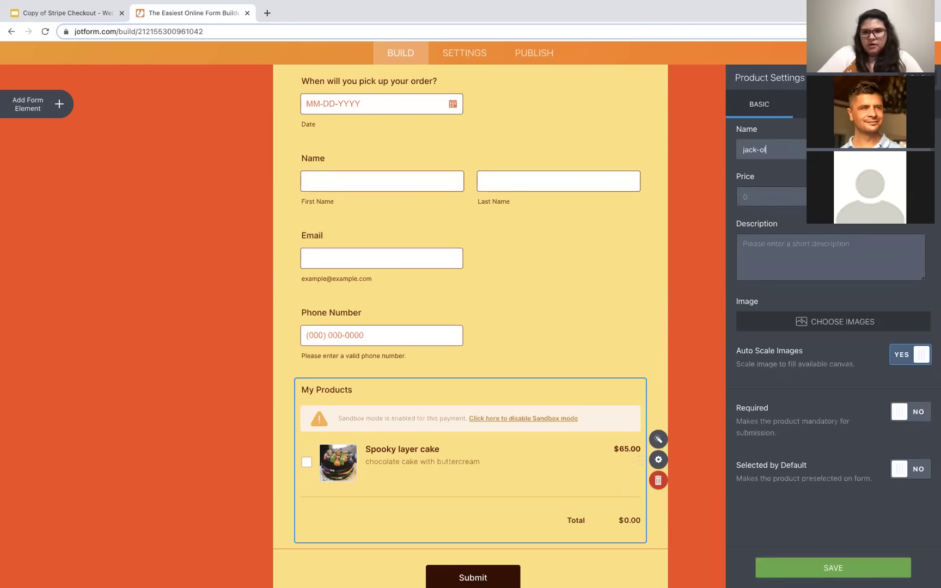
{"action": "key", "text": "BackSpace"}
{"action": "type", "text": "-la"}
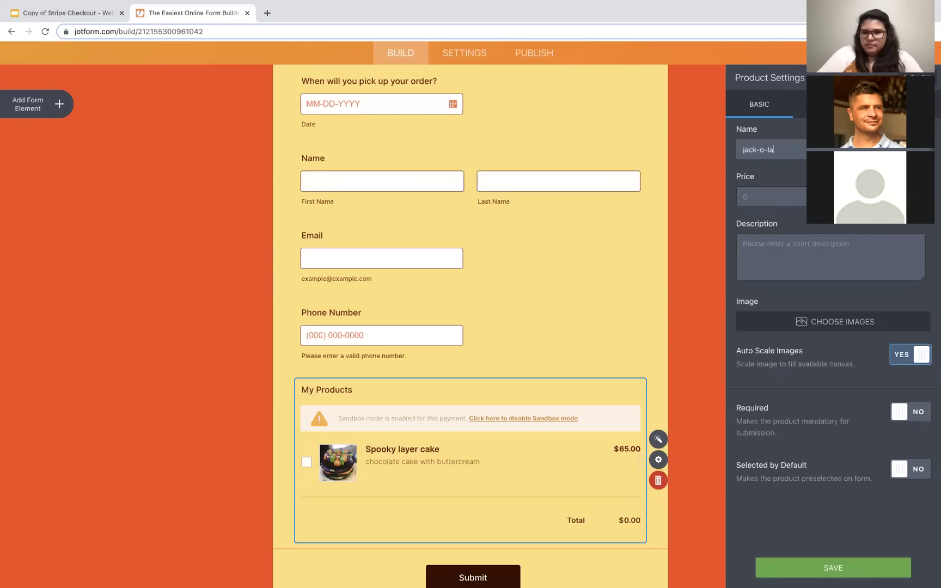
{"action": "type", "text": "ntern mini cake"}
{"action": "key", "text": "Tab"}
{"action": "type", "text": "30.00"}
{"action": "key", "text": "Tab"}
{"action": "type", "text": "white cake with buttercream"}
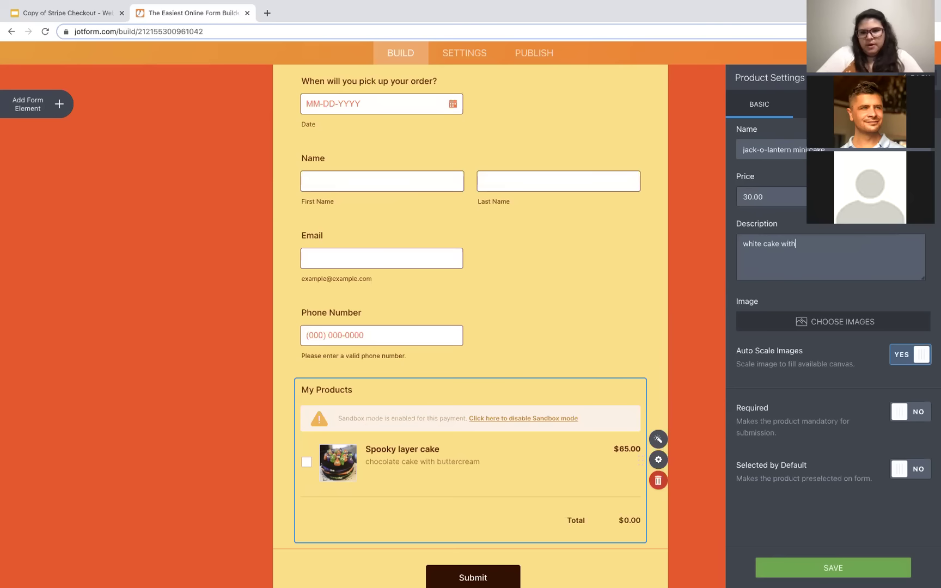
Attach the pumpkin cake photo from My Images, then close and save the product
{"action": "left_click", "coordinate": [838, 322]}
{"action": "left_click", "coordinate": [833, 355]}
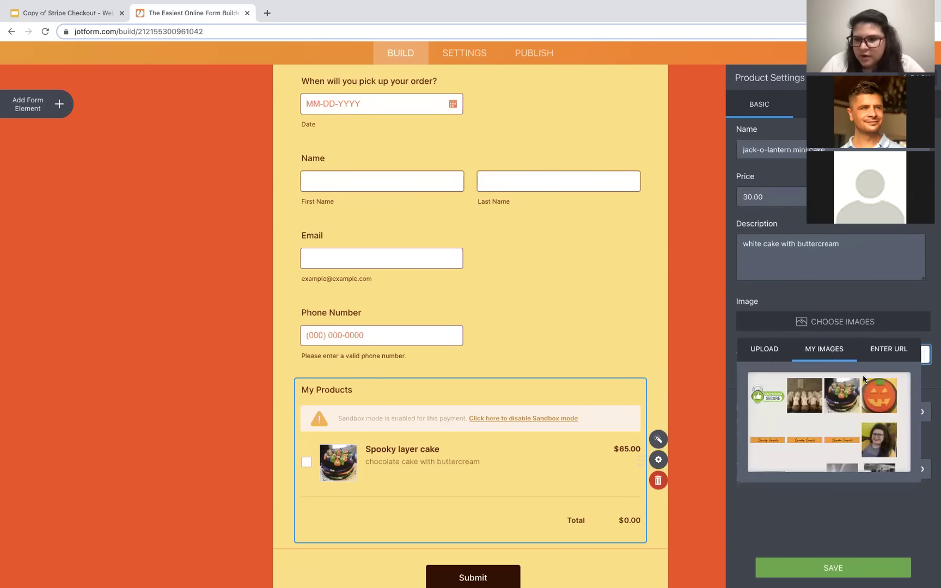
{"action": "left_click", "coordinate": [878, 391]}
{"action": "left_click", "coordinate": [870, 487]}
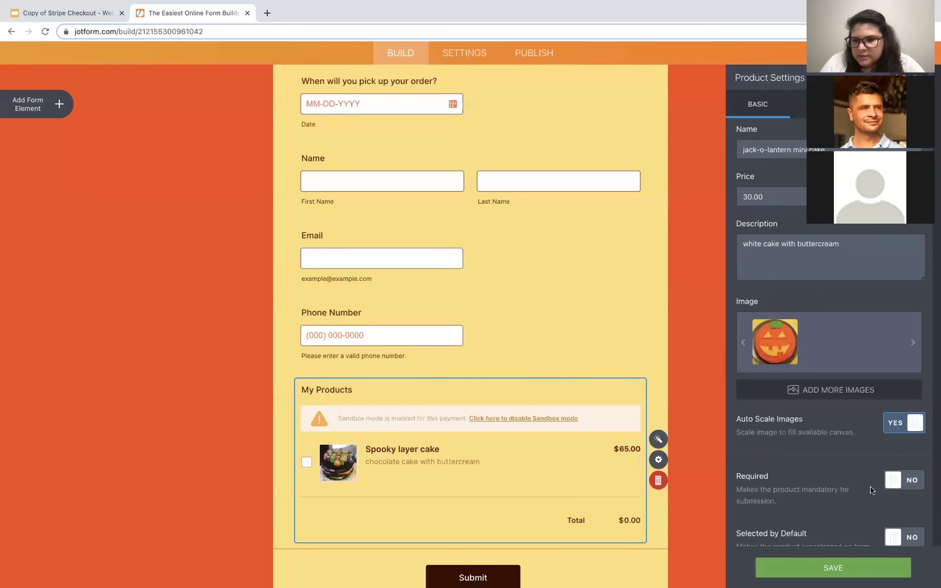
{"action": "scroll", "coordinate": [870, 487], "scroll_direction": "down", "scroll_amount": 1}
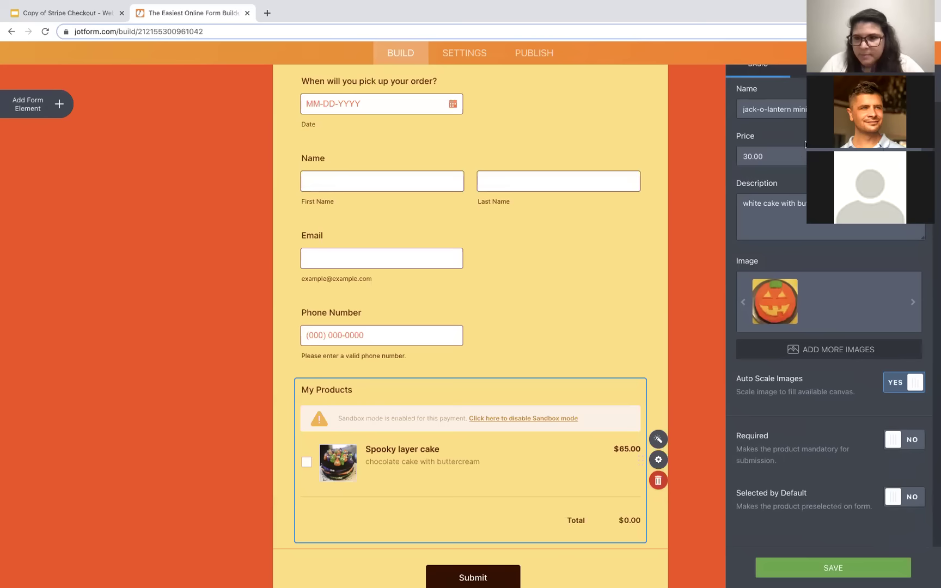
{"action": "left_click", "coordinate": [640, 460]}
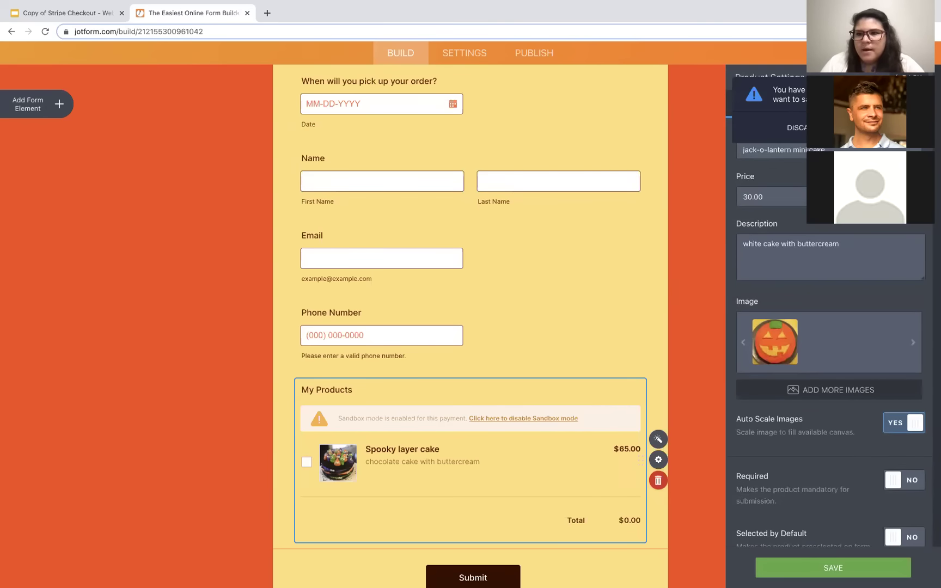
{"action": "key", "text": "Return"}
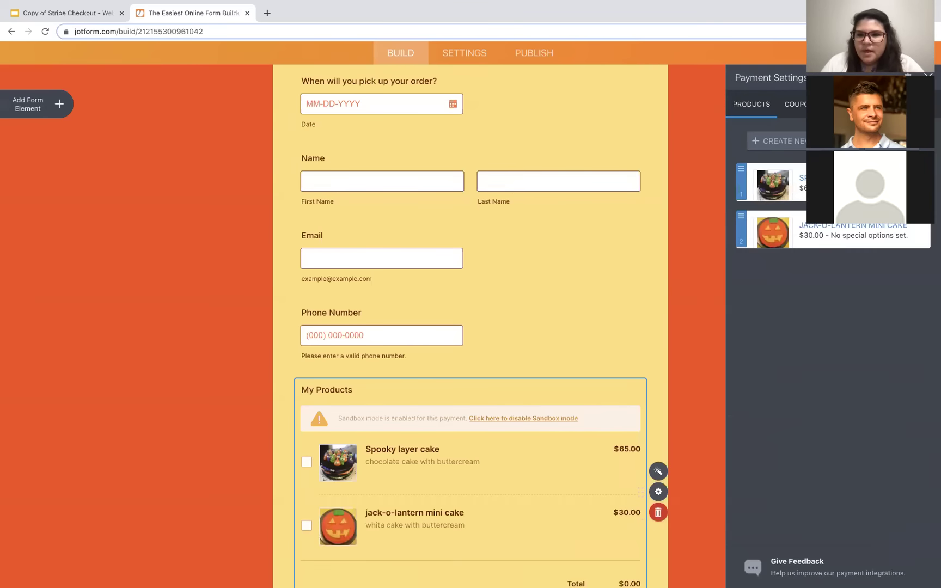
Create product '1 dozen spooky cupcakes' at 36.00, described 'choose flavor'
{"action": "left_click", "coordinate": [779, 140]}
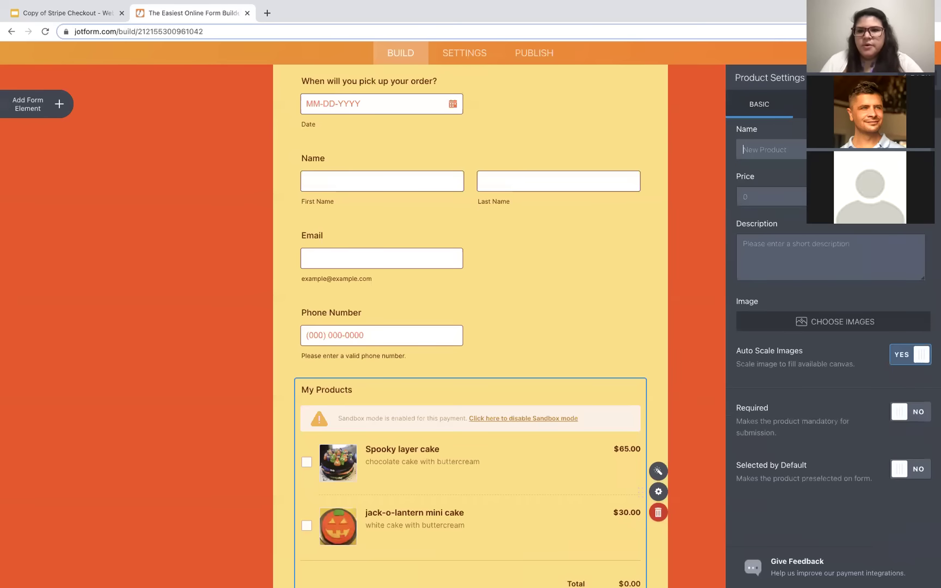
{"action": "type", "text": "1 dozen"}
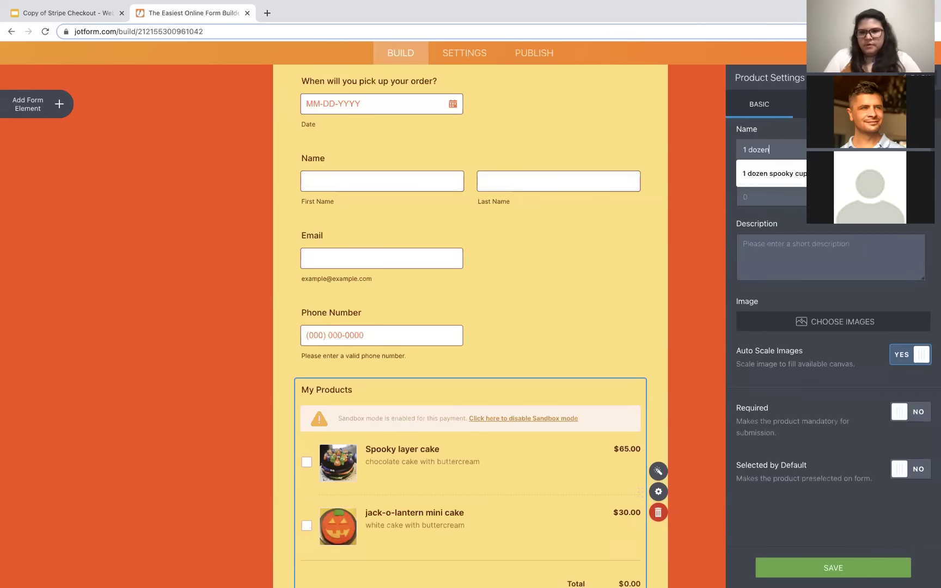
{"action": "key", "text": "Down"}
{"action": "key", "text": "Return"}
{"action": "key", "text": "Tab"}
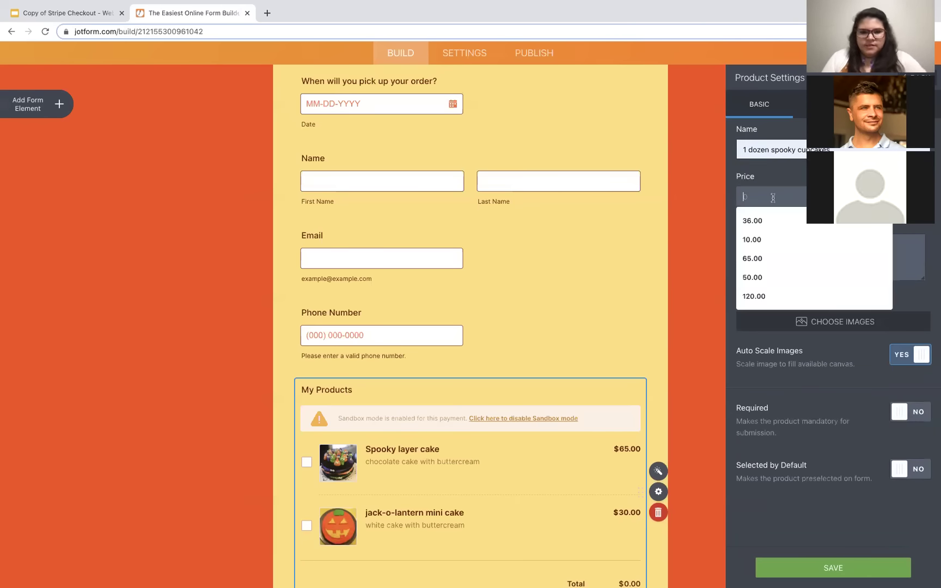
{"action": "type", "text": "3"}
{"action": "key", "text": "Down"}
{"action": "key", "text": "Return"}
{"action": "left_click", "coordinate": [771, 248]}
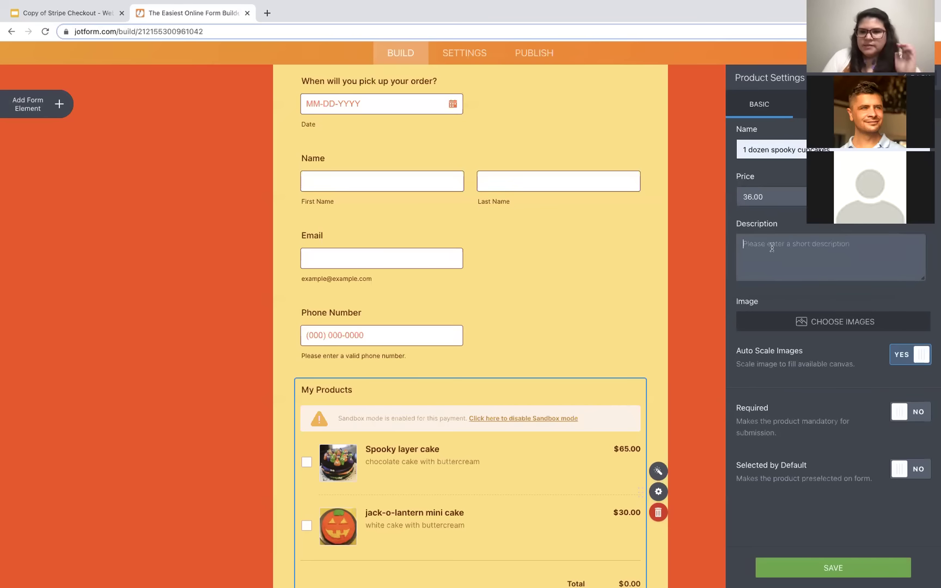
{"action": "type", "text": "choose "}
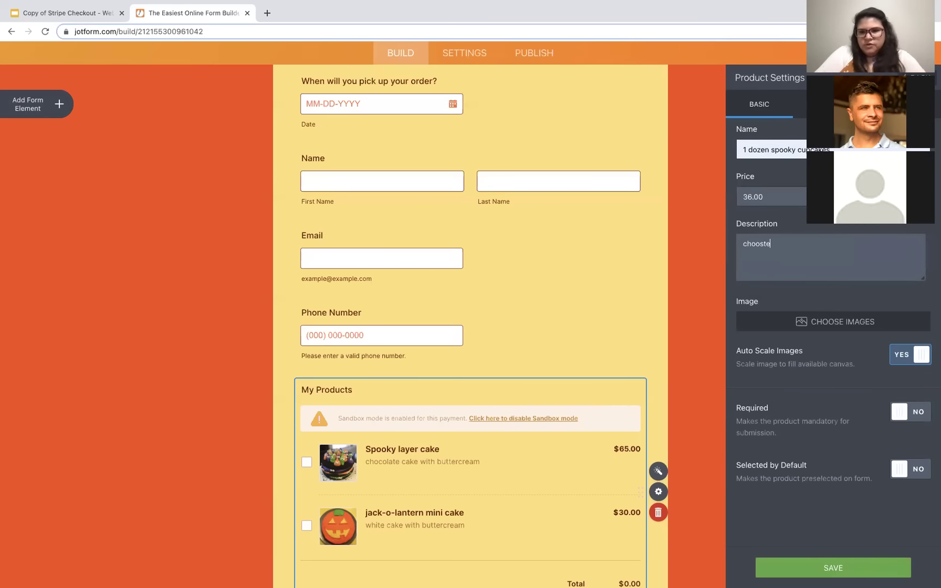
{"action": "type", "text": "flavor"}
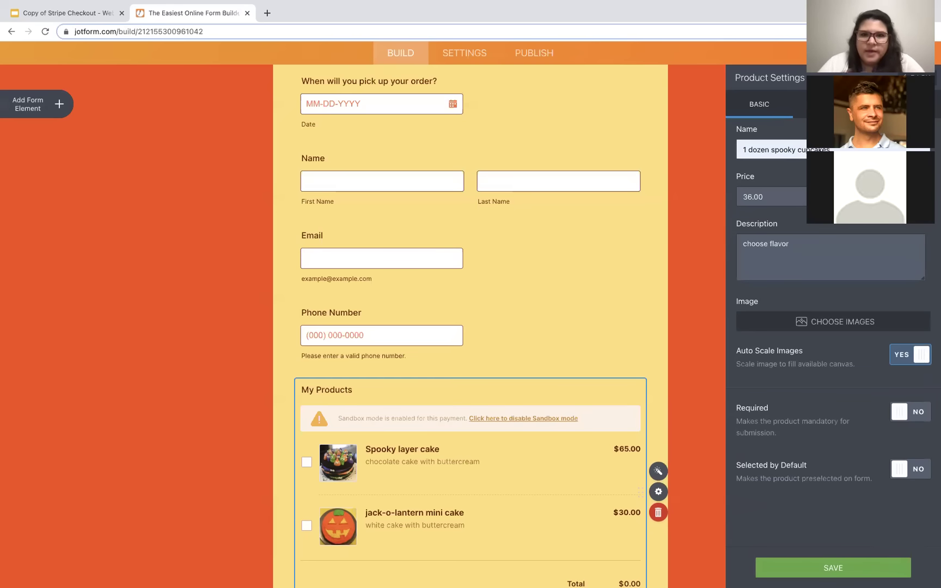
Attach the cupcake photo from My Images to the cupcakes product
{"action": "left_click", "coordinate": [810, 322]}
{"action": "left_click", "coordinate": [832, 350]}
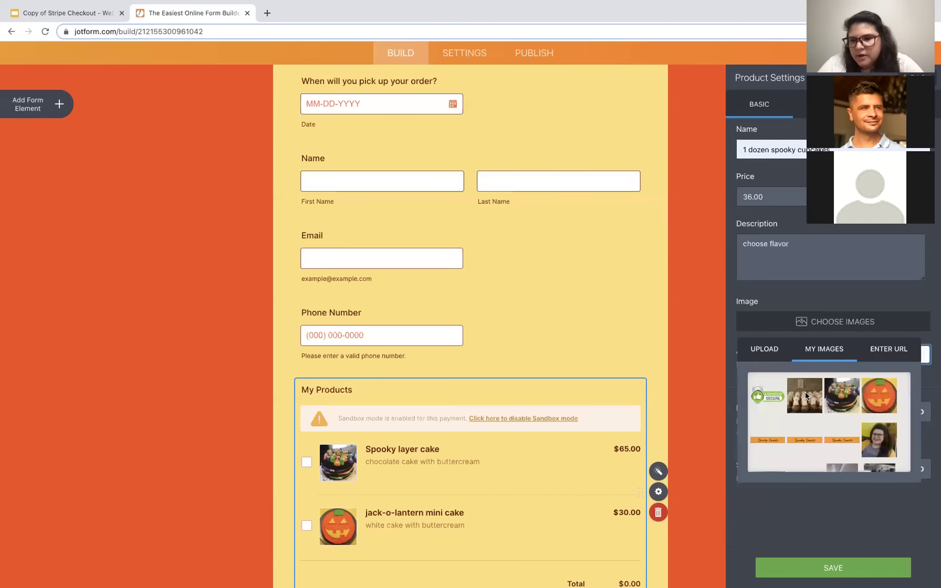
{"action": "left_click", "coordinate": [806, 396]}
{"action": "left_click", "coordinate": [878, 488]}
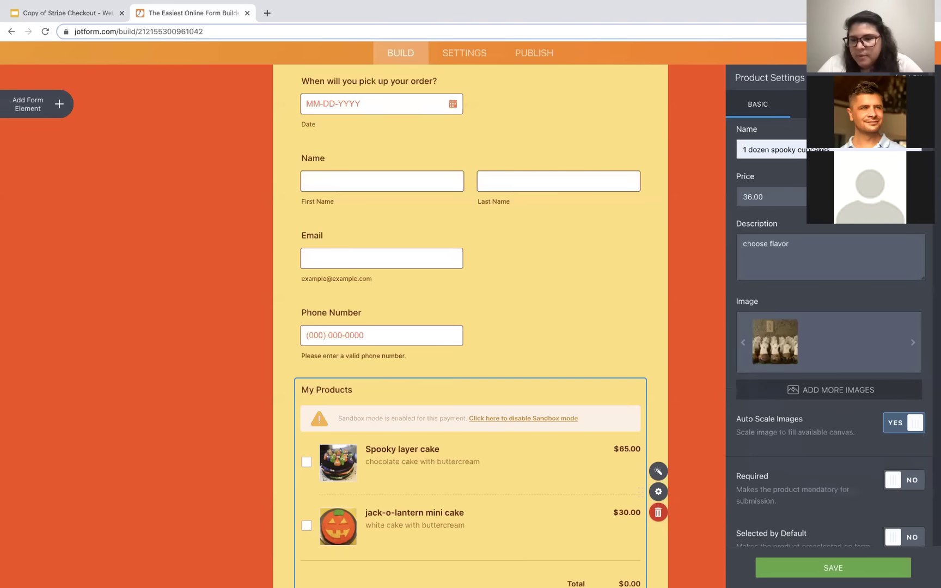
{"action": "left_click", "coordinate": [833, 104]}
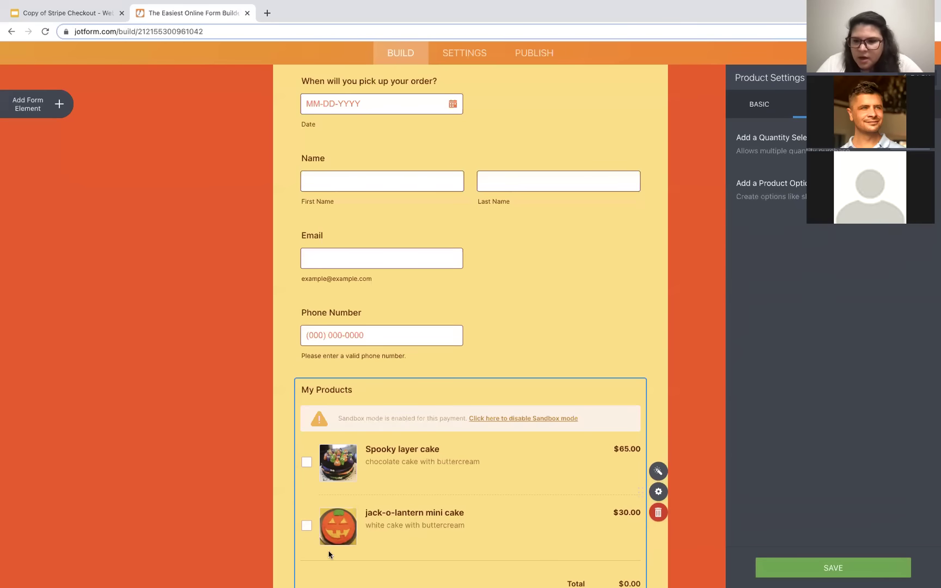
Save the 1 dozen spooky cupcakes product
{"action": "left_click", "coordinate": [787, 569]}
{"action": "scroll", "coordinate": [393, 278], "scroll_direction": "down", "scroll_amount": 1}
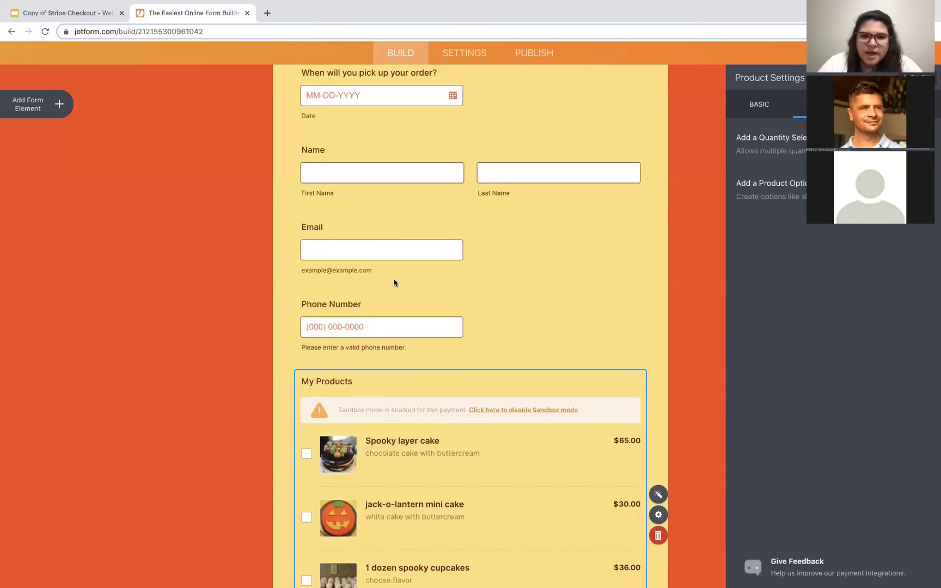
{"action": "scroll", "coordinate": [393, 281], "scroll_direction": "down", "scroll_amount": 4}
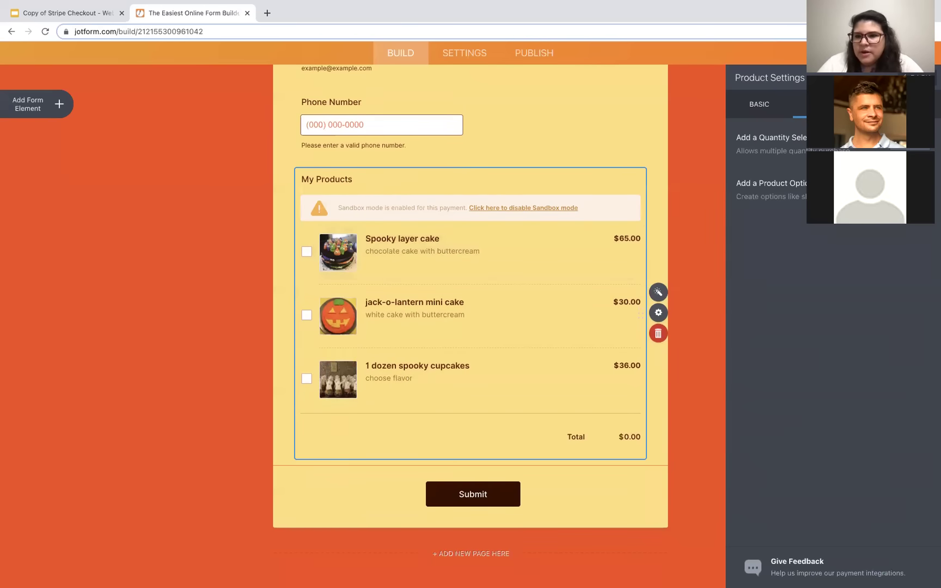
Add a quantity selector shown as a Text Box and save it
{"action": "left_click", "coordinate": [771, 141]}
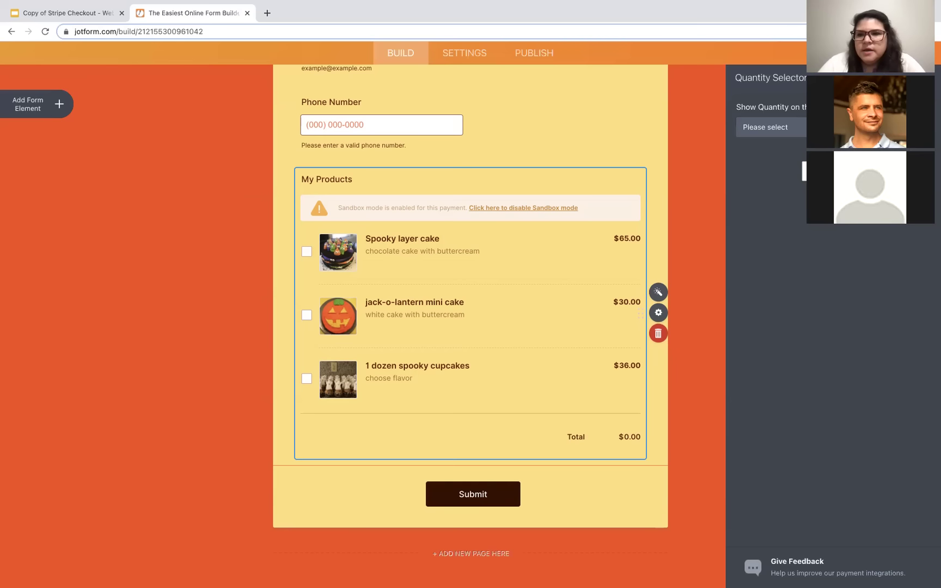
{"action": "left_click", "coordinate": [802, 127]}
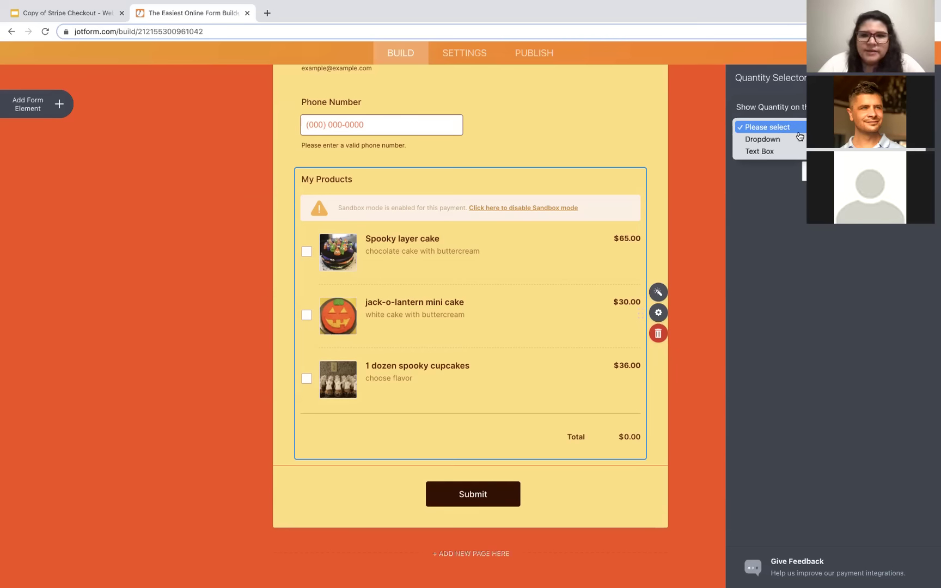
{"action": "left_click", "coordinate": [773, 139]}
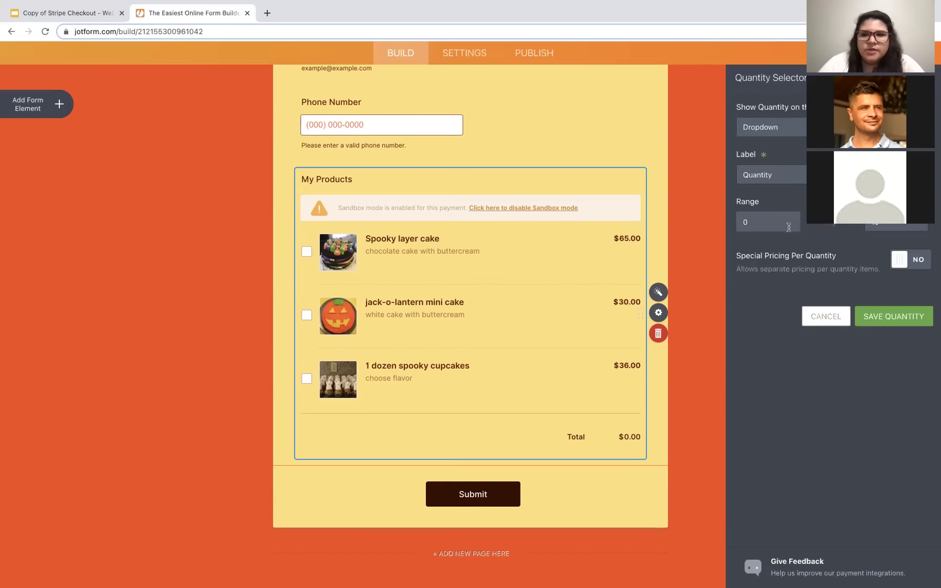
{"action": "left_click", "coordinate": [795, 126]}
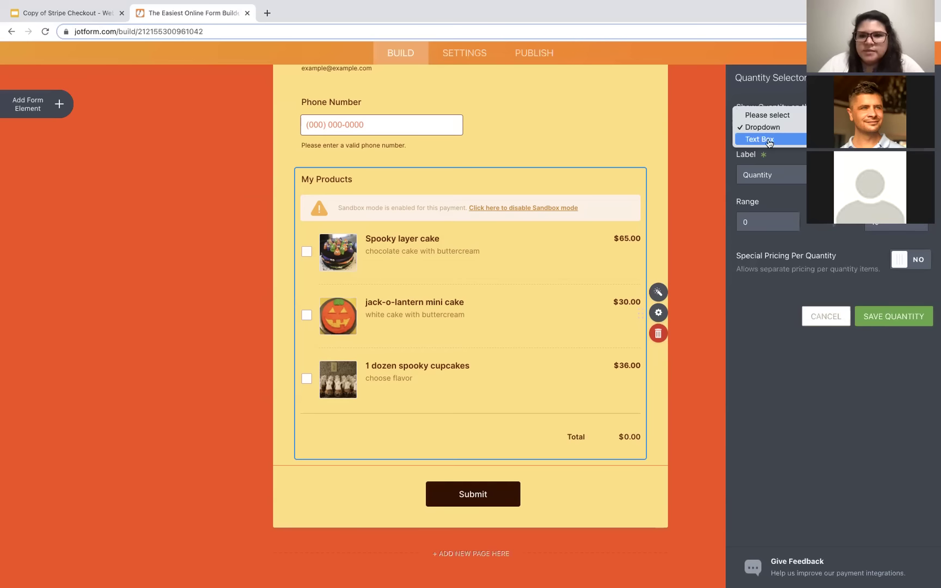
{"action": "left_click", "coordinate": [772, 140]}
{"action": "left_click", "coordinate": [896, 270]}
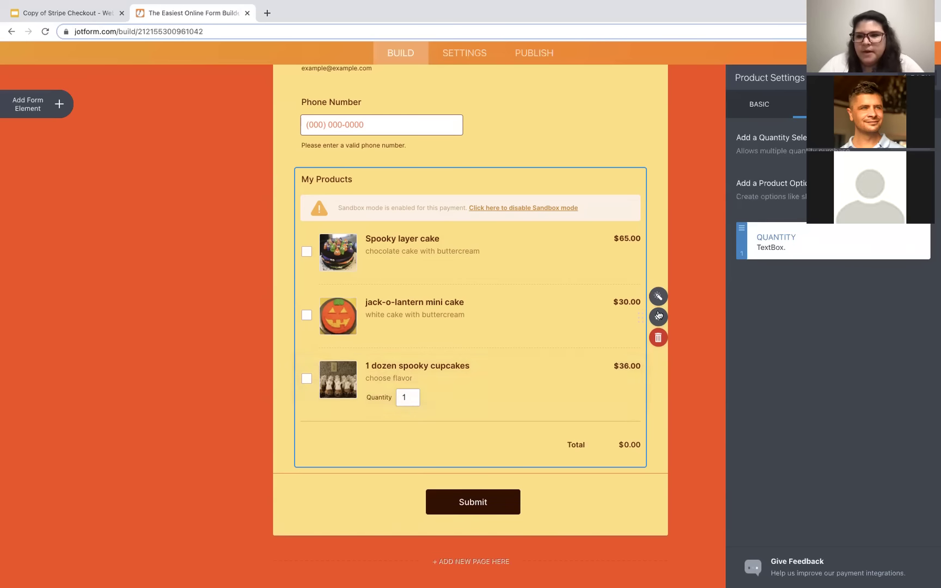
{"action": "mouse_move", "coordinate": [816, 238]}
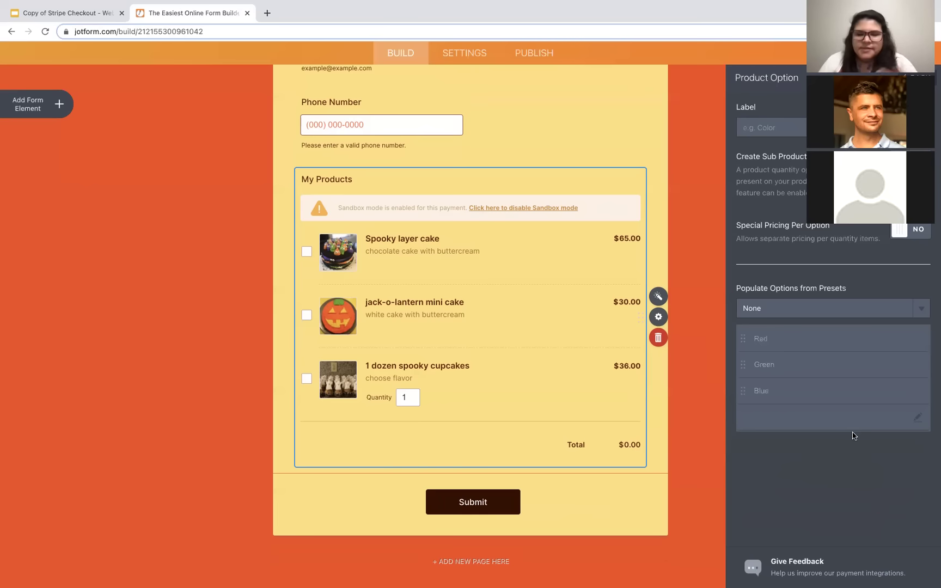
Add a 'flavor' option listing chocolate chocolate, white cake with buttercream, and red velvet with cream cheese
{"action": "left_click", "coordinate": [770, 127]}
{"action": "type", "text": "flavor"}
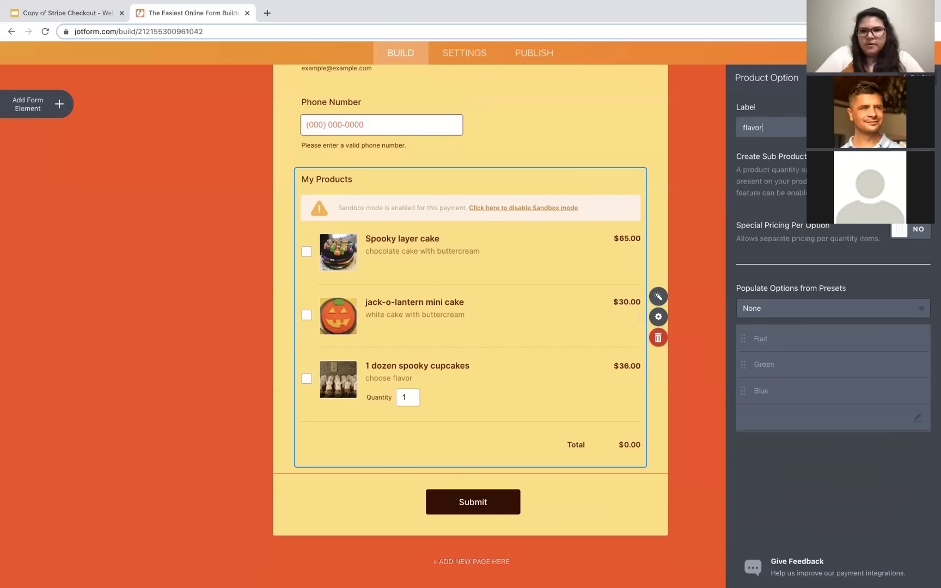
{"action": "left_click", "coordinate": [823, 342]}
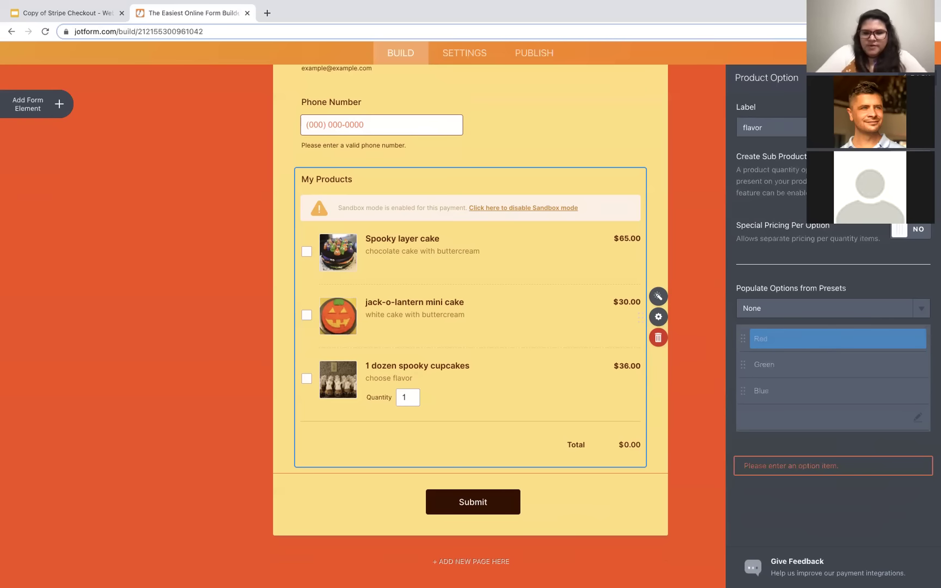
{"action": "type", "text": "chocolate chocolate"}
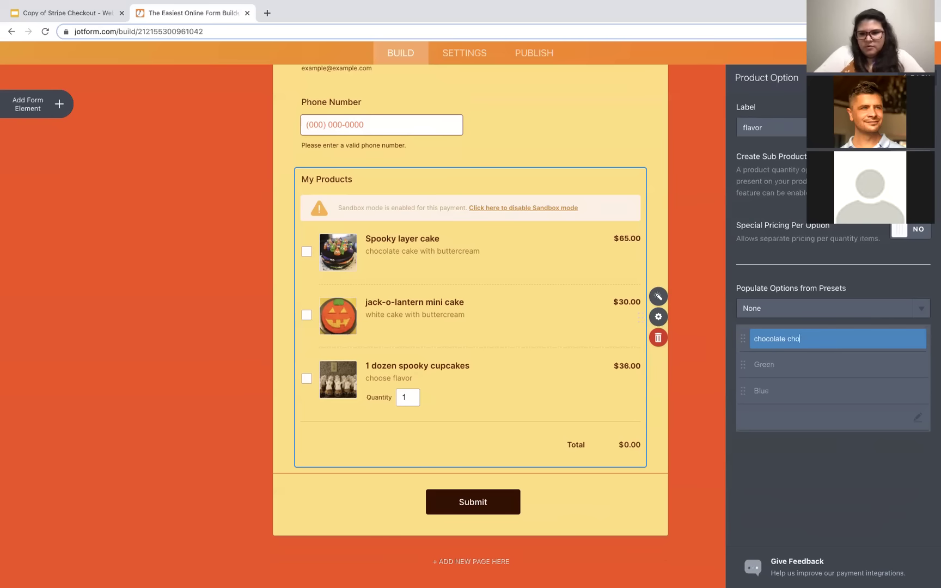
{"action": "key", "text": "Tab"}
{"action": "type", "text": "white cake w"}
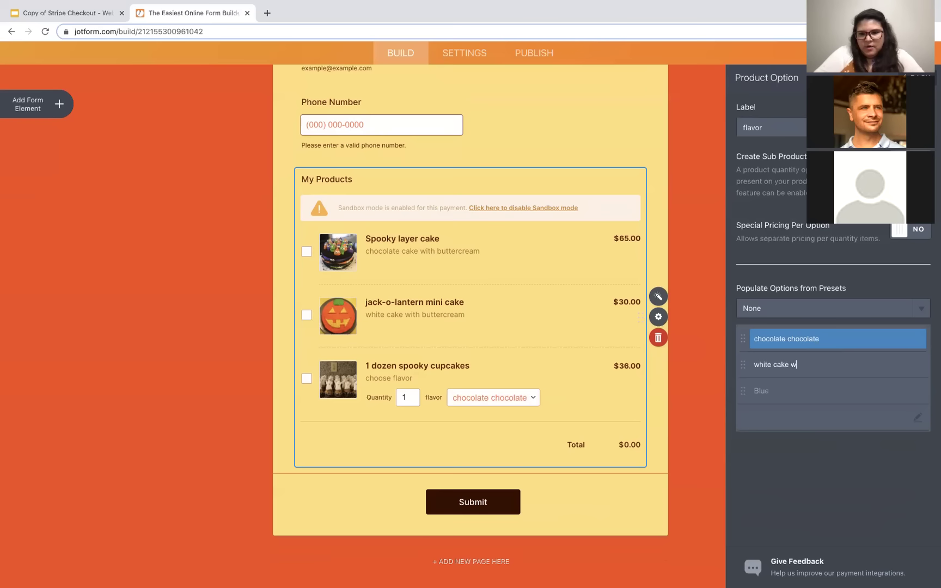
{"action": "type", "text": "ith buttercream"}
{"action": "key", "text": "Tab"}
{"action": "type", "text": "red velve"}
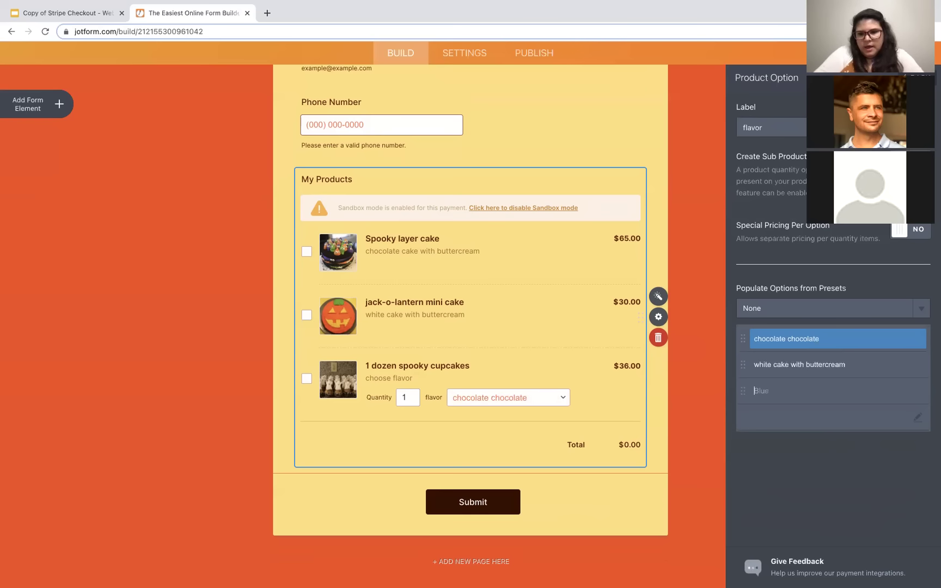
{"action": "type", "text": "t with cream cheese"}
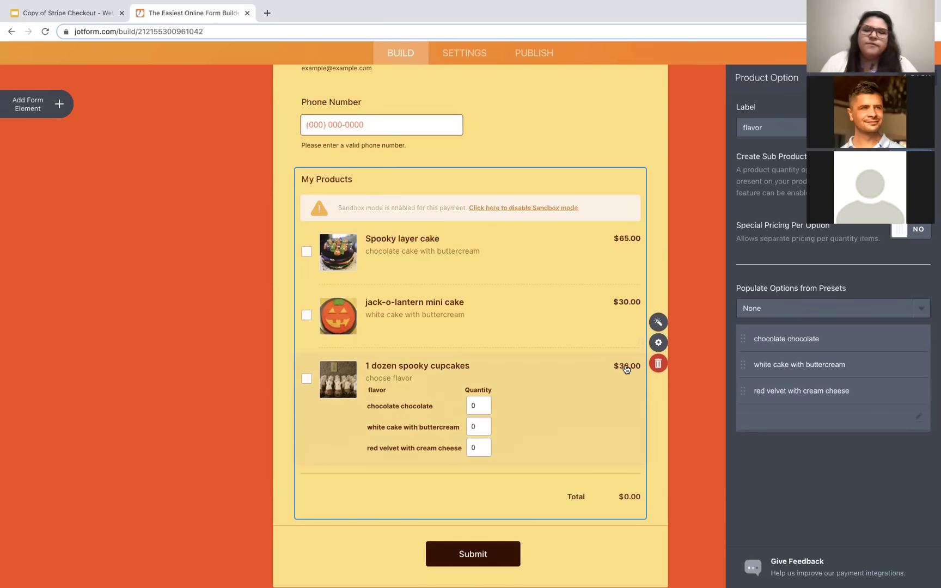
Try Special Pricing Per Option, then switch it back off and return to the option list
{"action": "left_click", "coordinate": [903, 232]}
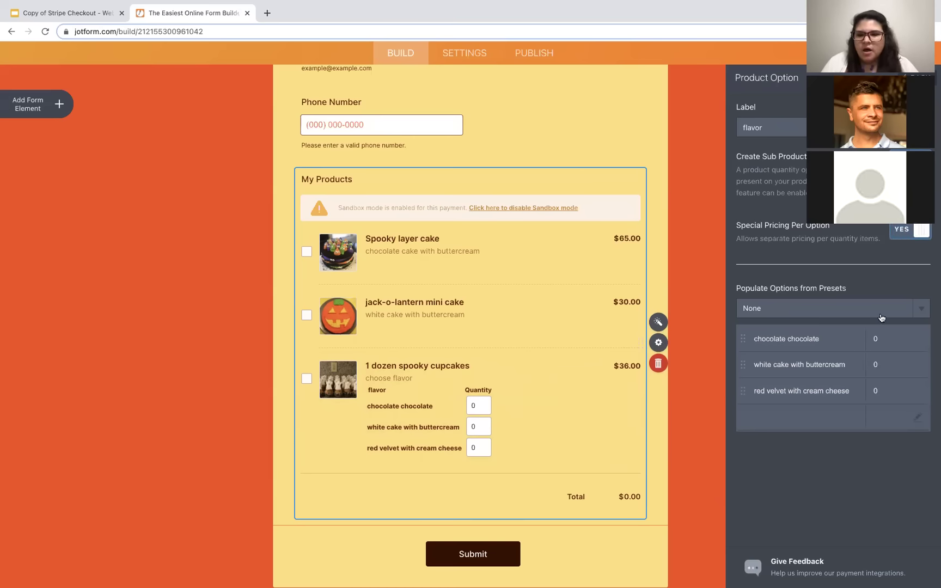
{"action": "left_click", "coordinate": [891, 340]}
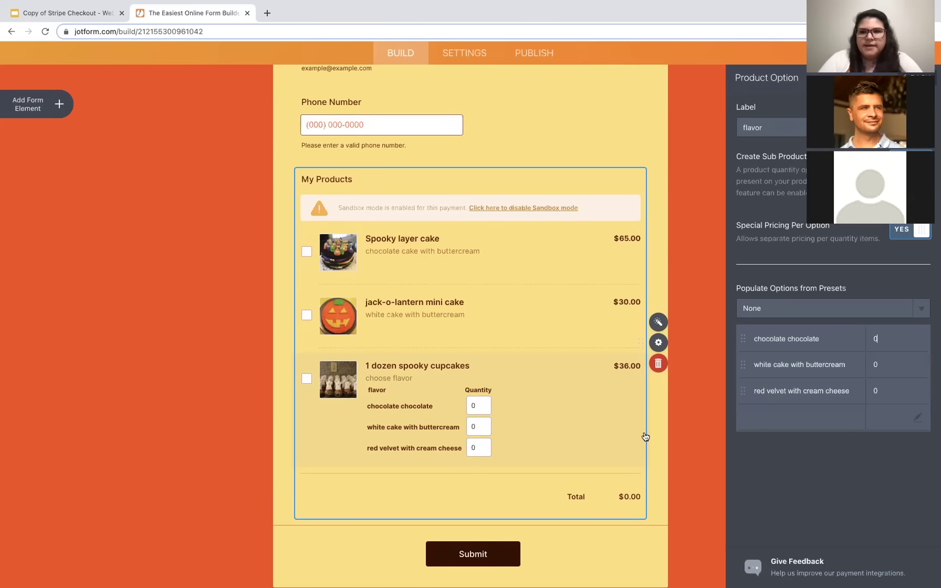
{"action": "left_click", "coordinate": [924, 229]}
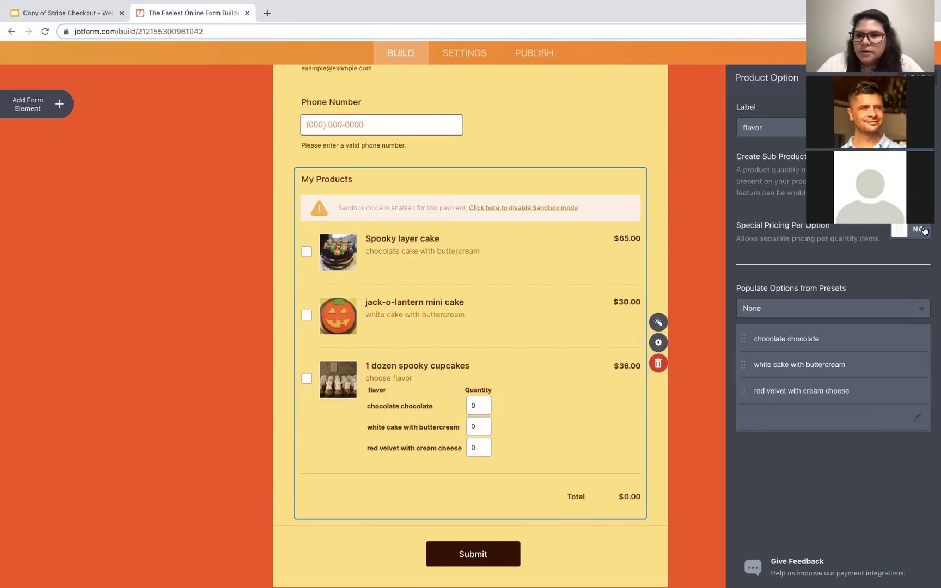
{"action": "left_click", "coordinate": [920, 77]}
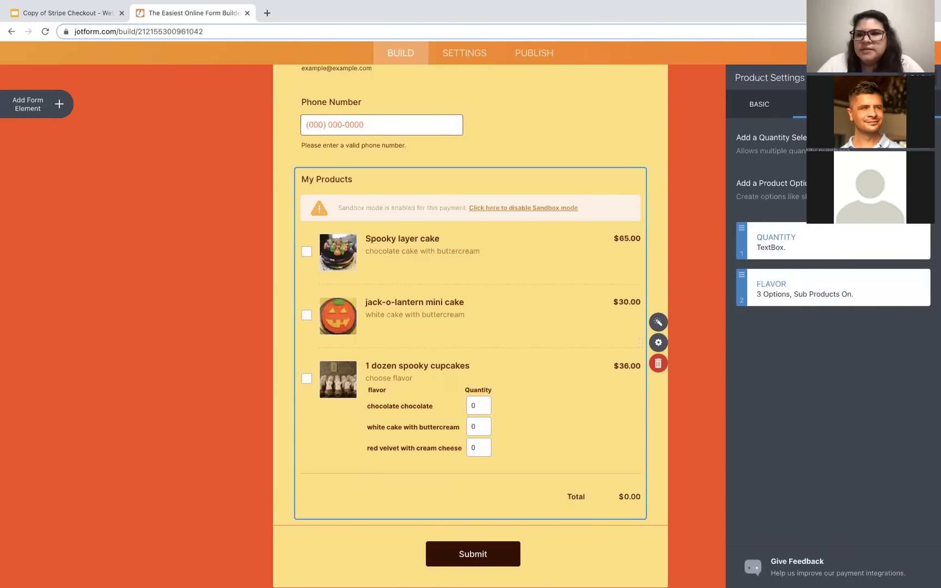
Turn on cupcake stock control and low-stock alerts, then switch stock control off and leave
{"action": "left_click", "coordinate": [899, 104]}
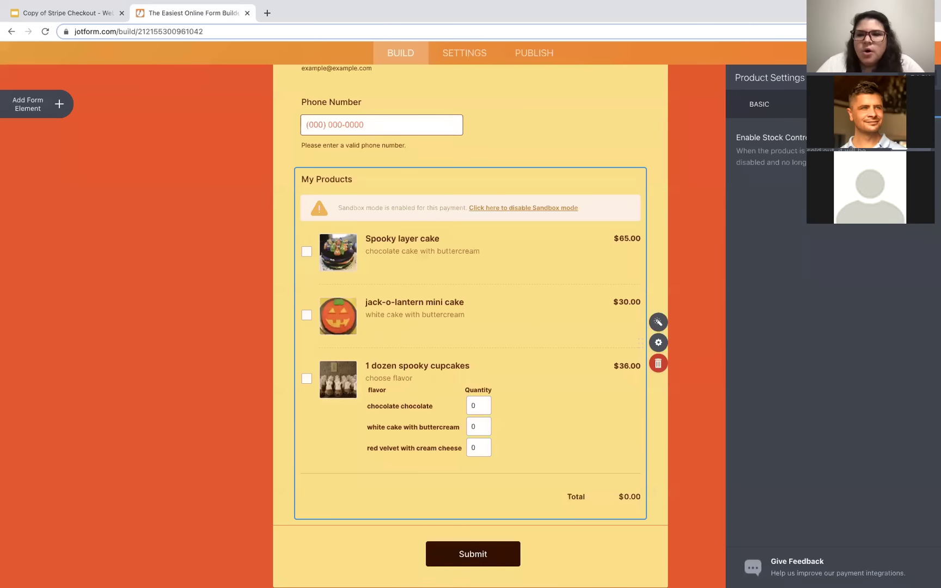
{"action": "left_click", "coordinate": [910, 139]}
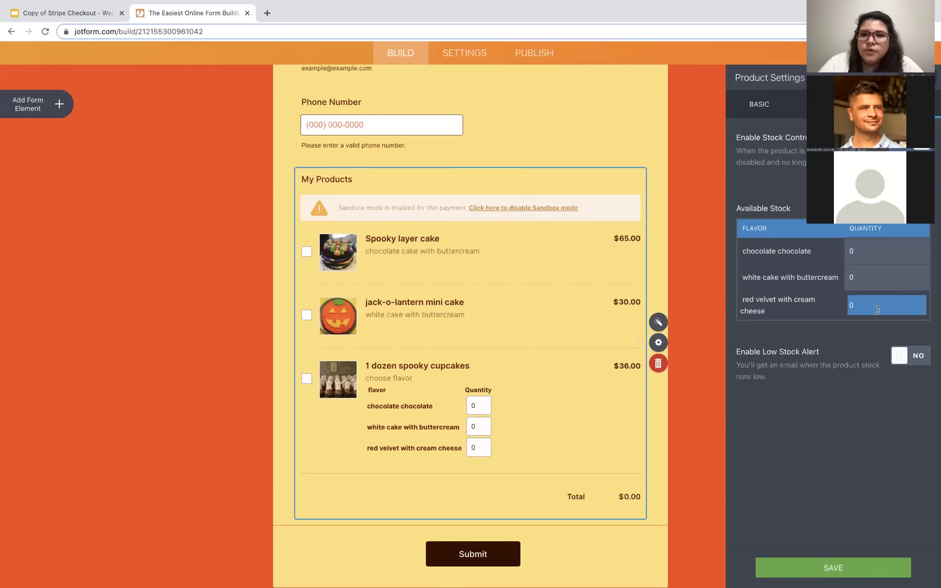
{"action": "left_click", "coordinate": [902, 361]}
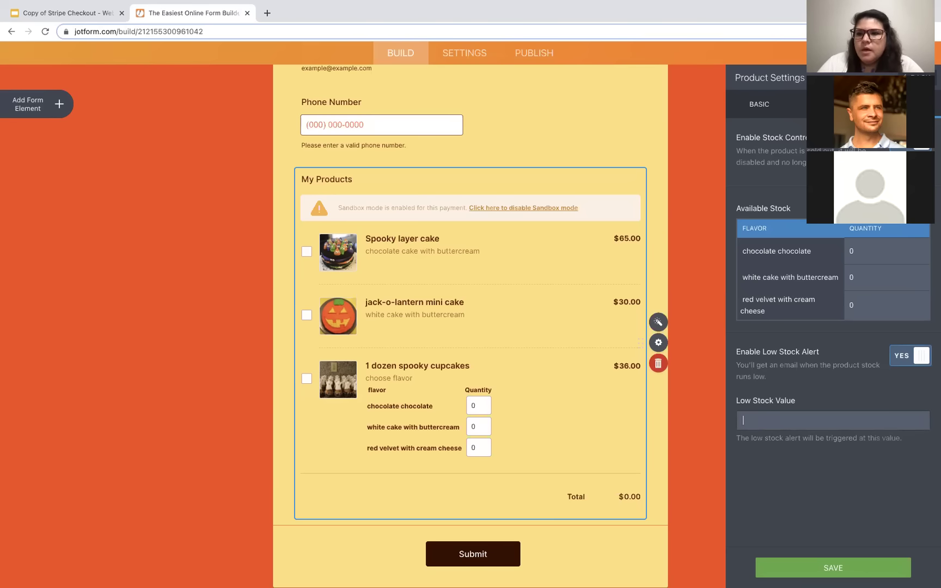
{"action": "left_click", "coordinate": [920, 143]}
{"action": "left_click", "coordinate": [920, 77]}
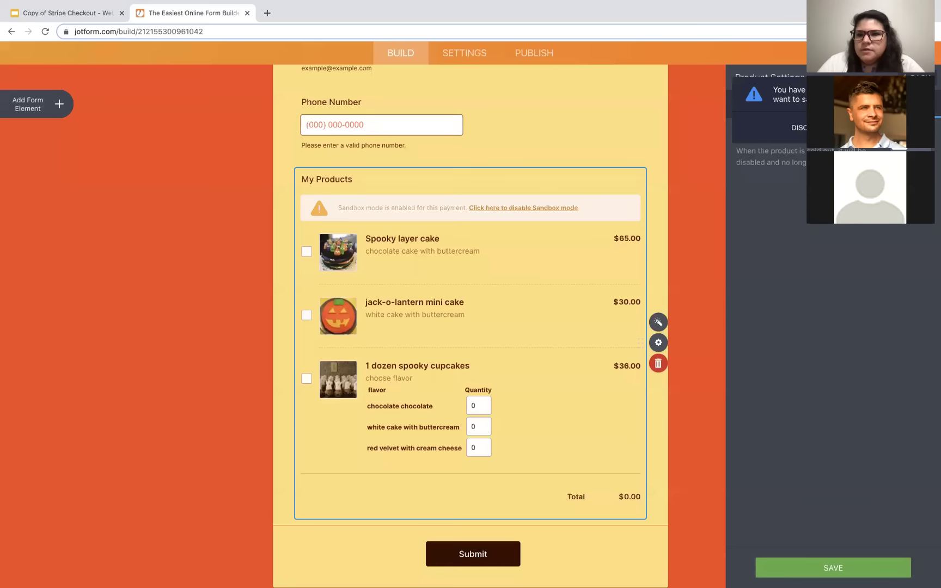
Discard the stock changes, then try grid layout and product search, reverting both
{"action": "left_click", "coordinate": [768, 124]}
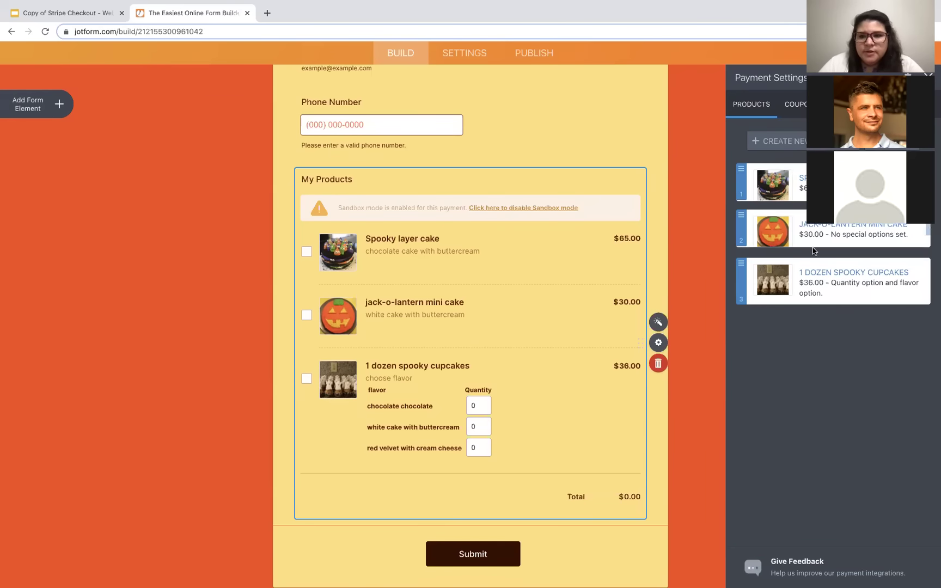
{"action": "mouse_move", "coordinate": [821, 272]}
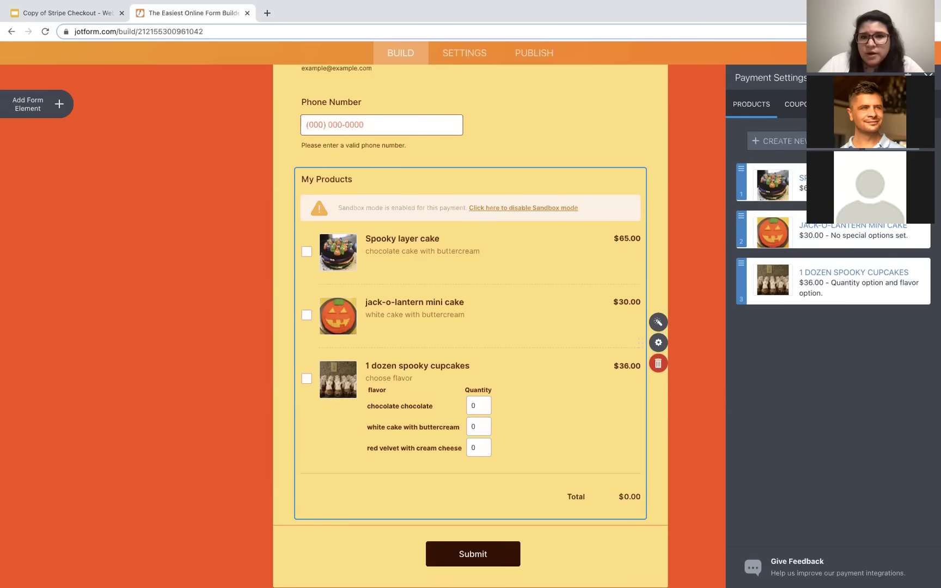
{"action": "left_click", "coordinate": [893, 141]}
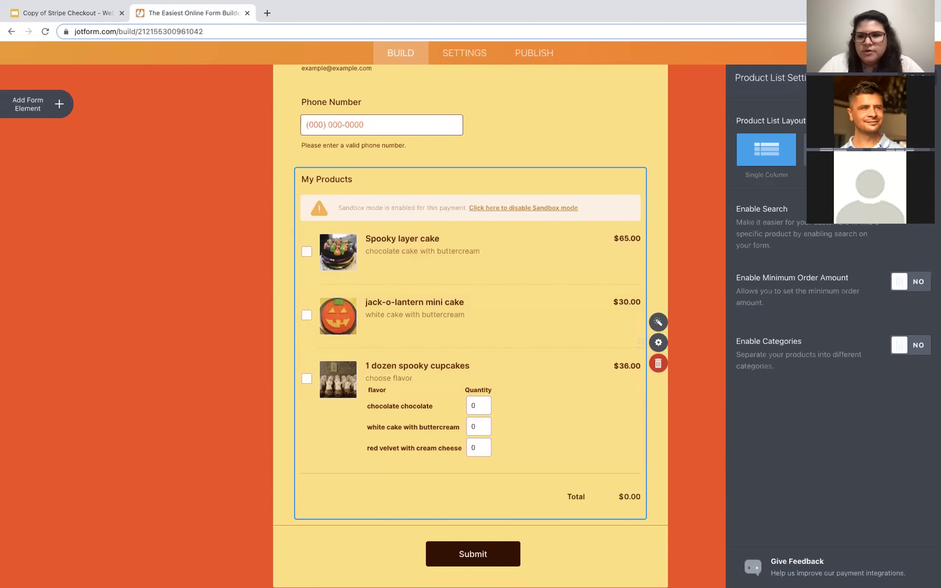
{"action": "left_click", "coordinate": [901, 149]}
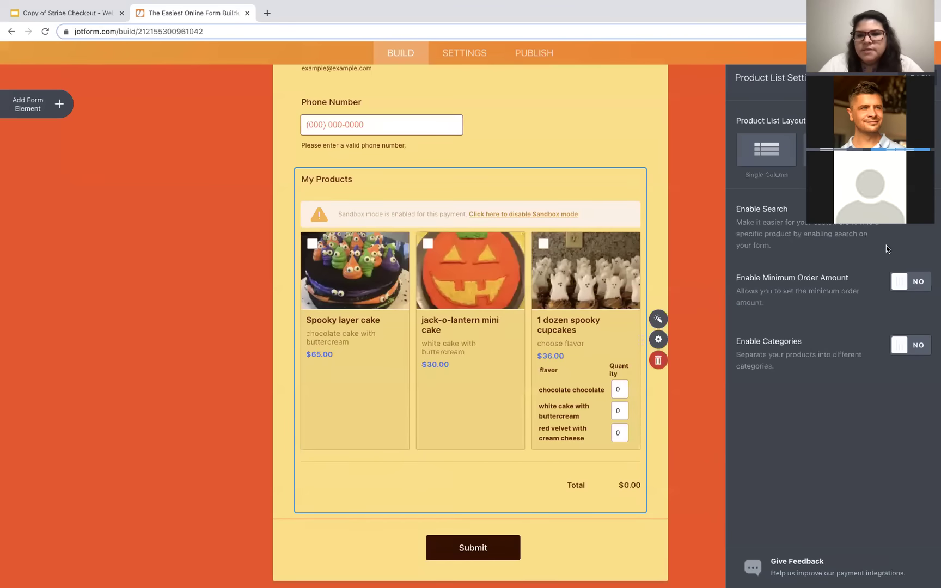
{"action": "left_click", "coordinate": [773, 157]}
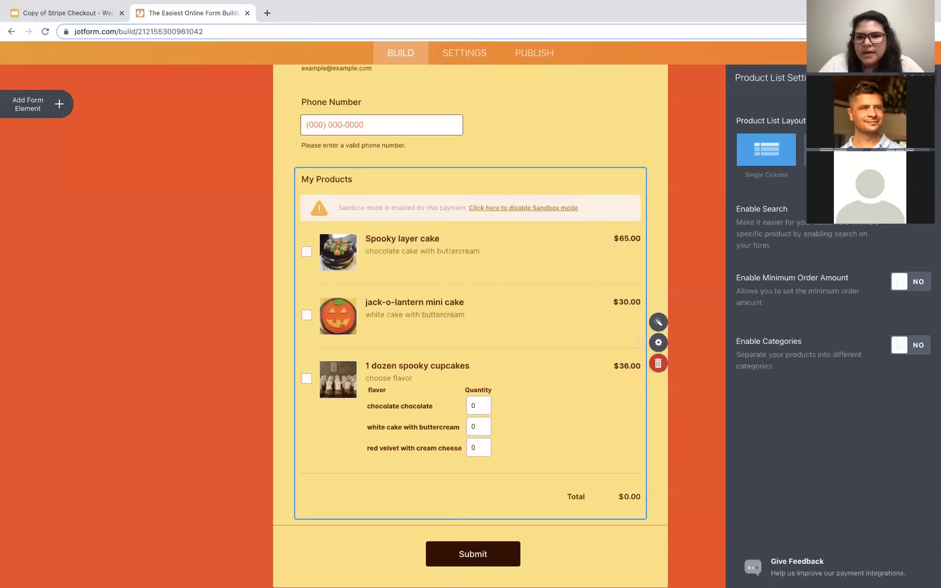
{"action": "left_click", "coordinate": [910, 215]}
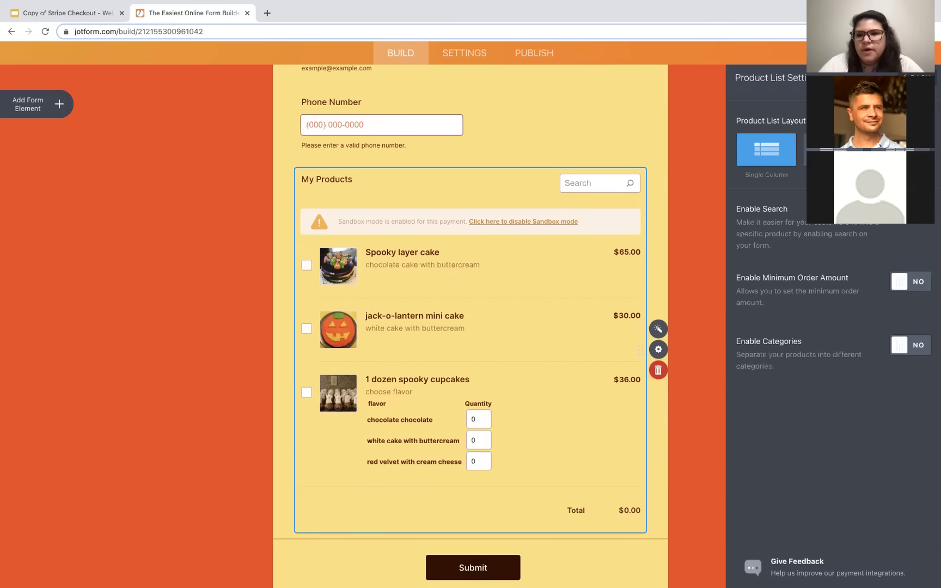
{"action": "left_click", "coordinate": [911, 215]}
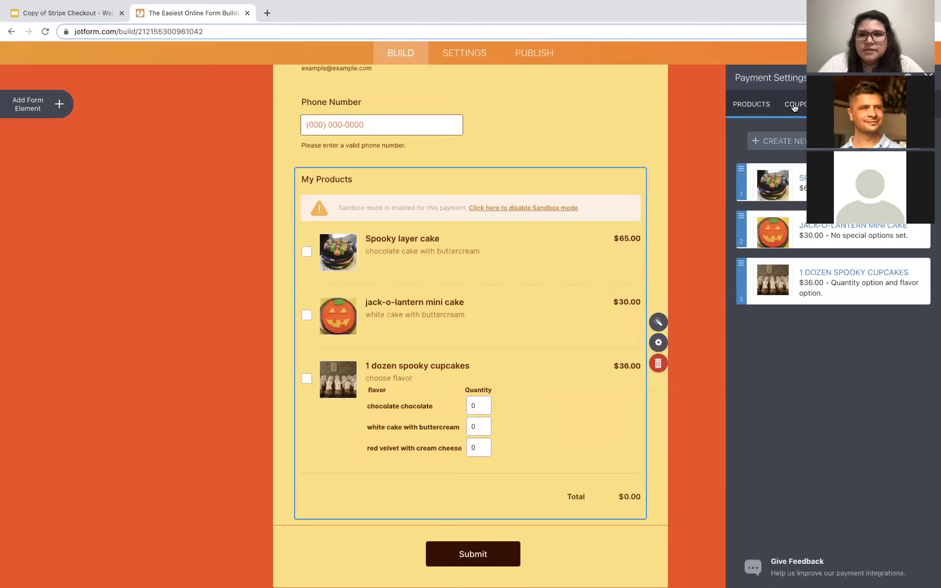
Create a new coupon with code LayerCoupon, limited to 25 uses
{"action": "left_click", "coordinate": [794, 108]}
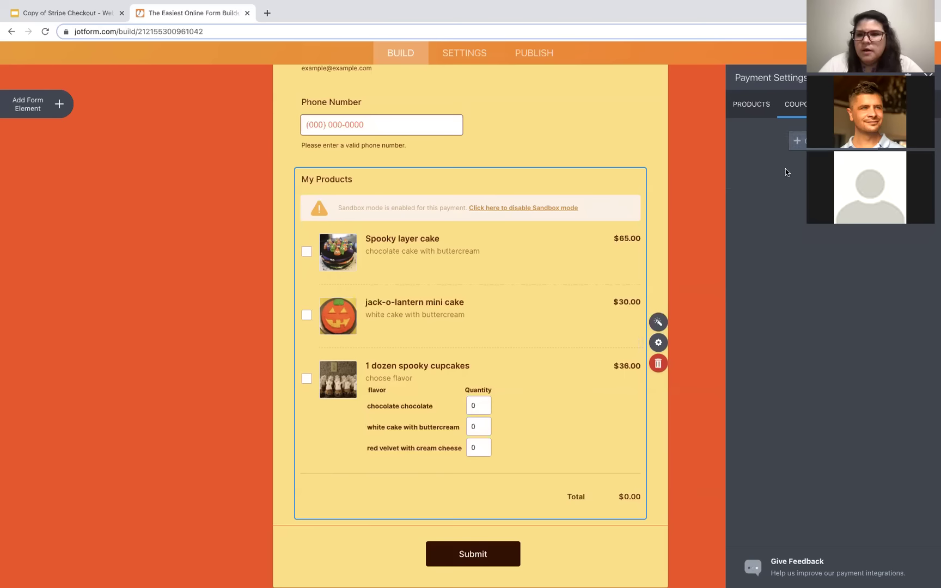
{"action": "left_click", "coordinate": [796, 140]}
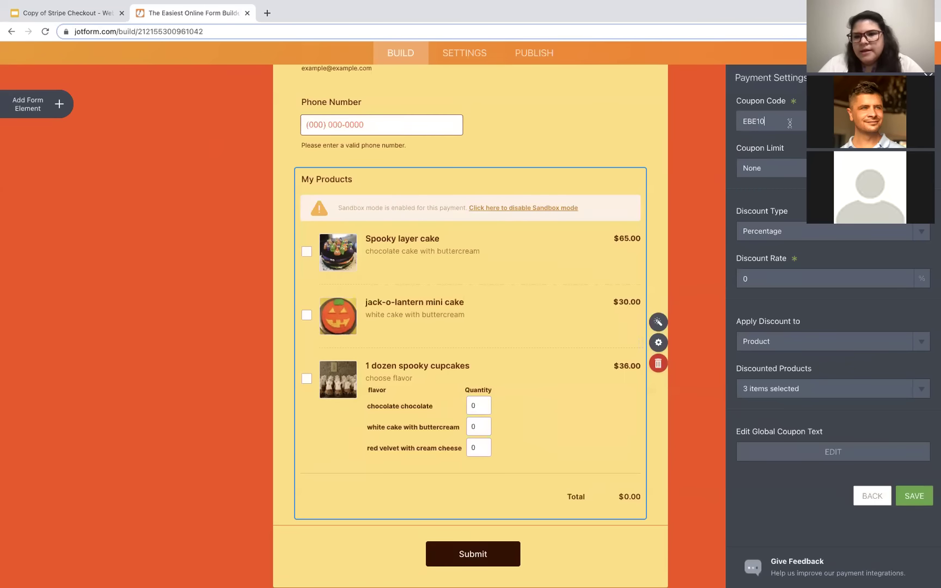
{"action": "left_click", "coordinate": [789, 123]}
{"action": "key", "text": "BackSpace"}
{"action": "key", "text": "BackSpace"}
{"action": "key", "text": "BackSpace"}
{"action": "key", "text": "BackSpace"}
{"action": "key", "text": "BackSpace"}
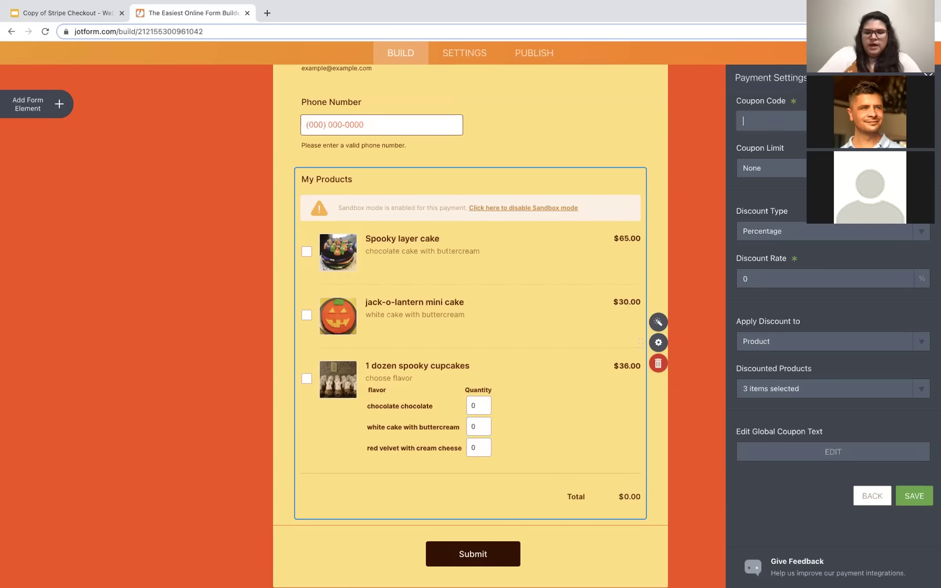
{"action": "type", "text": "LayerCoupon"}
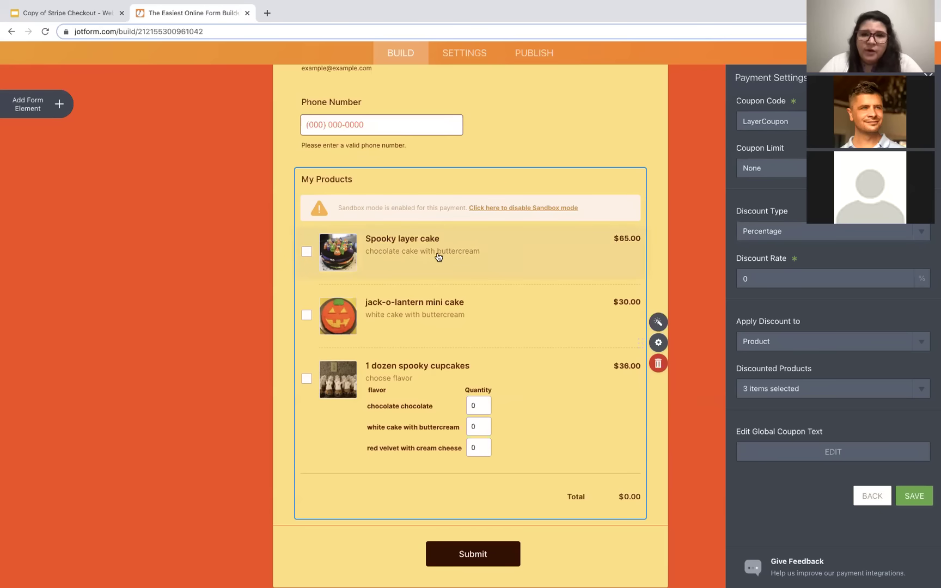
{"action": "left_click", "coordinate": [770, 166]}
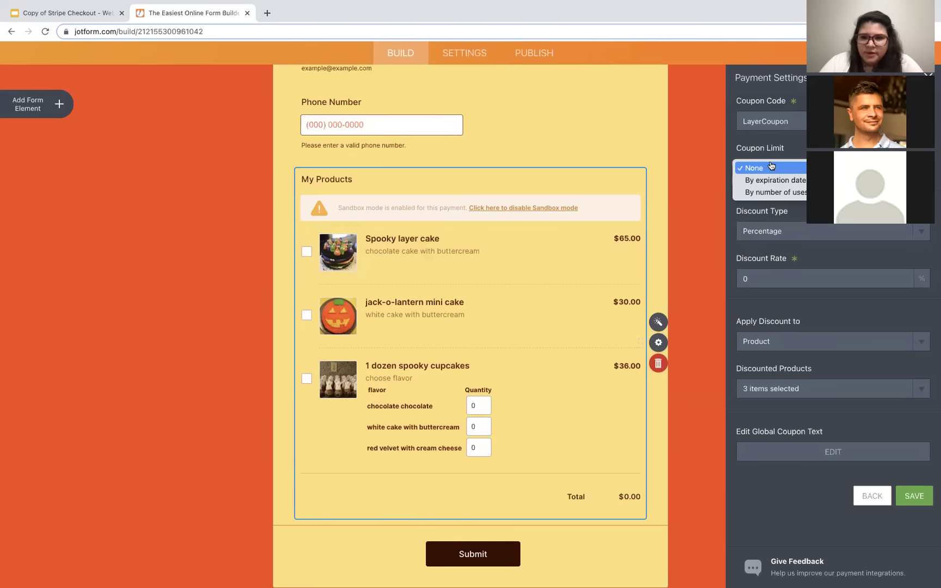
{"action": "left_click", "coordinate": [774, 194]}
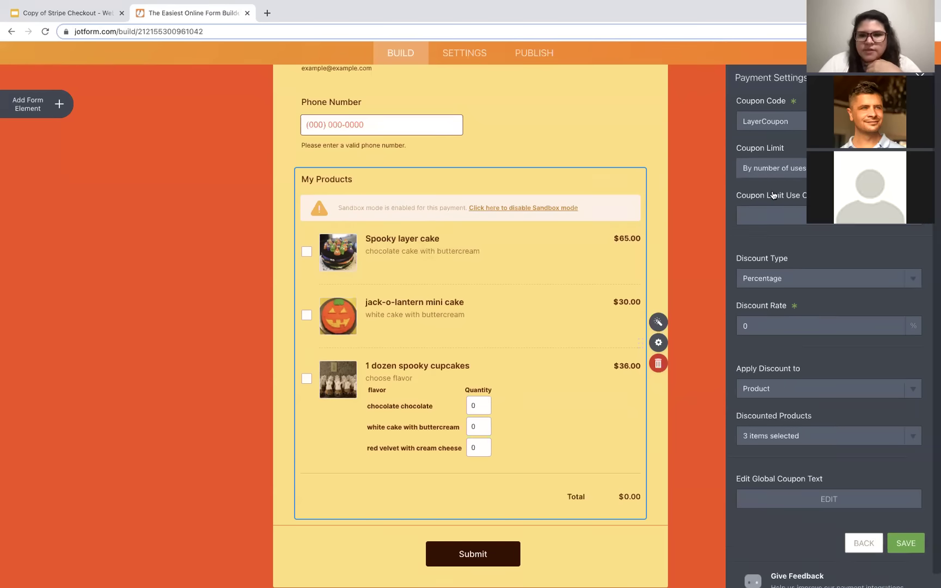
{"action": "type", "text": "25"}
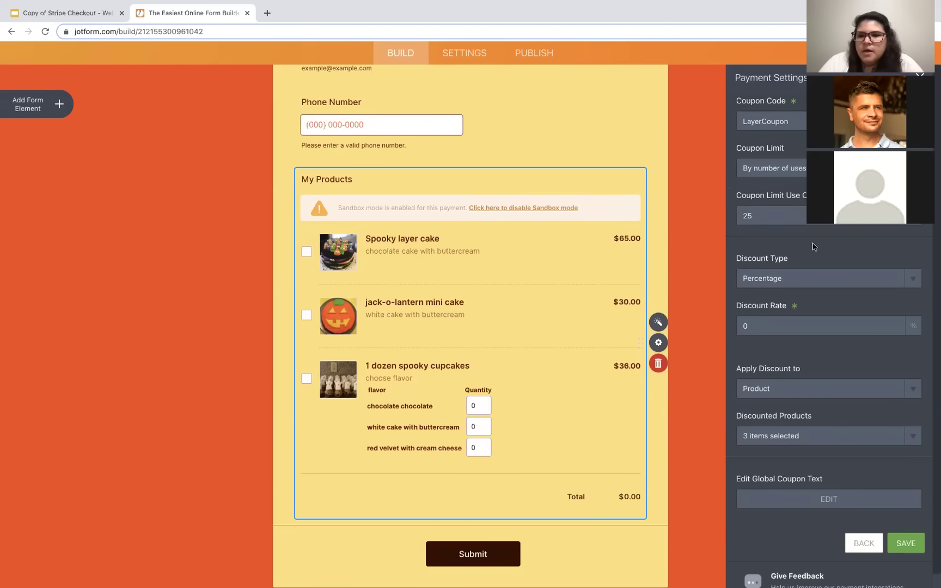
Make the coupon a fixed amount discount of 5.00
{"action": "scroll", "coordinate": [812, 247], "scroll_direction": "down", "scroll_amount": 1}
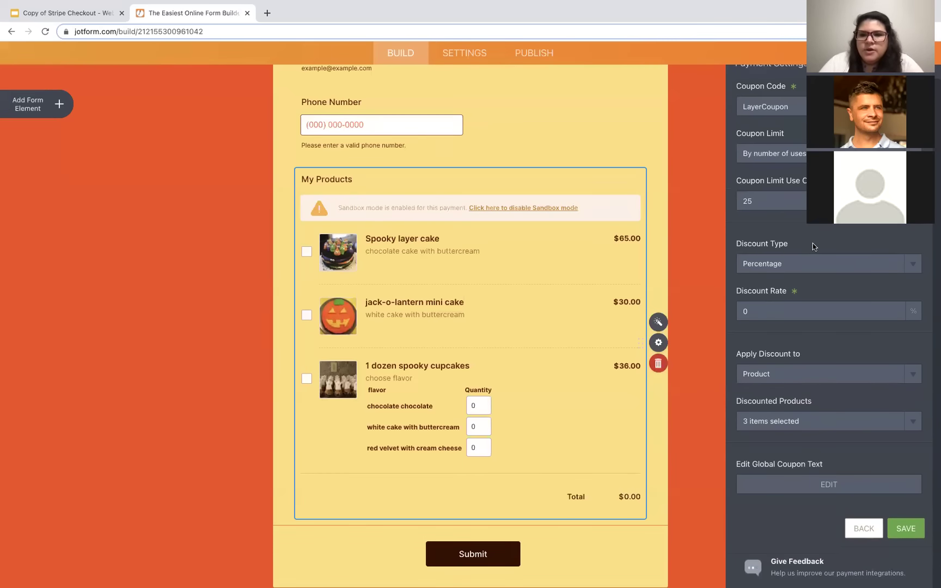
{"action": "left_click", "coordinate": [794, 266]}
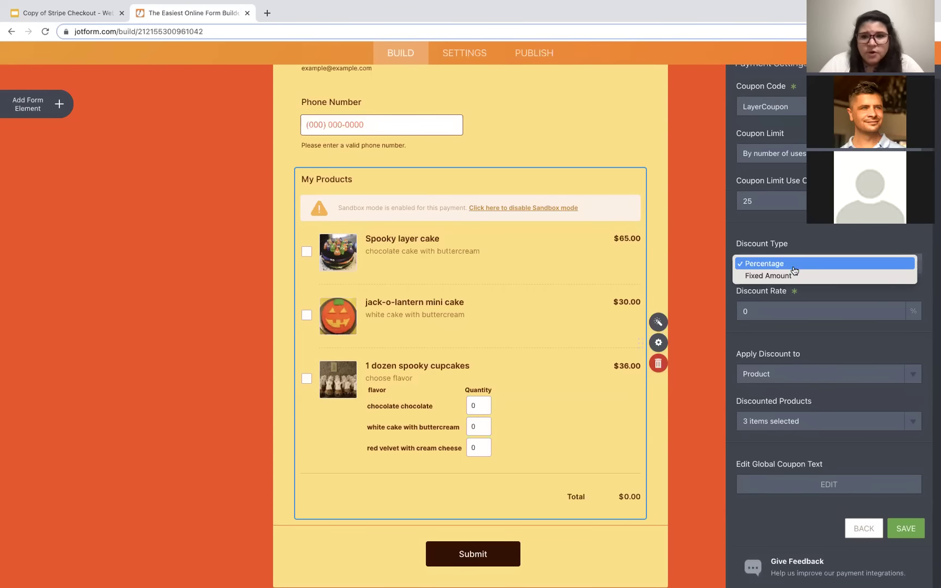
{"action": "left_click", "coordinate": [769, 301]}
{"action": "left_click", "coordinate": [760, 312]}
{"action": "key", "text": "BackSpace"}
{"action": "type", "text": "5"}
{"action": "left_click", "coordinate": [770, 342]}
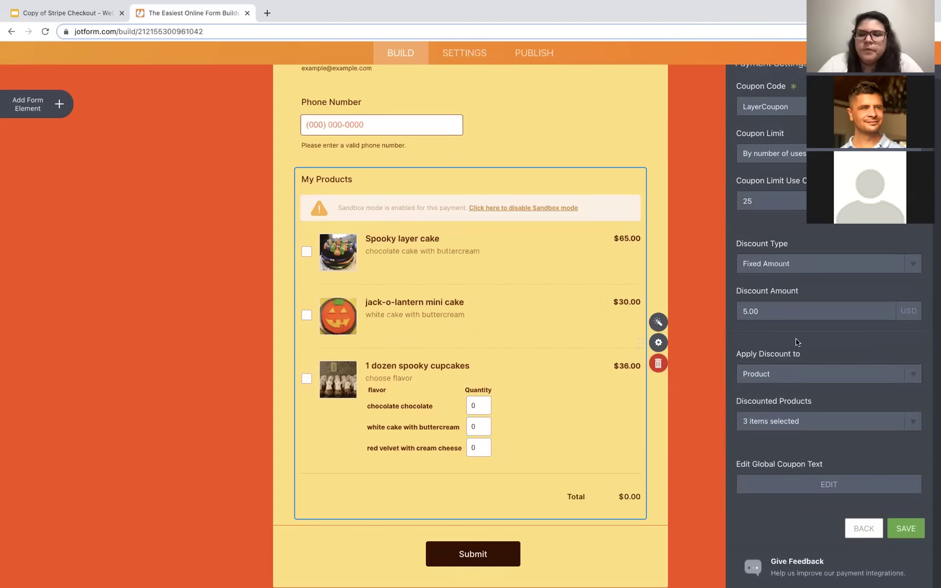
Restrict the discounted products to the Spooky layer cake only
{"action": "left_click", "coordinate": [783, 377]}
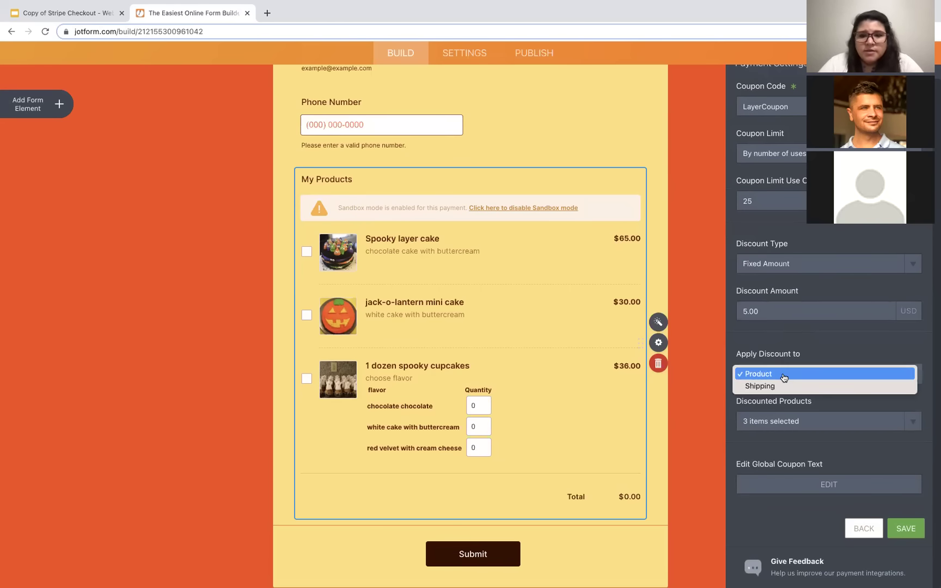
{"action": "left_click", "coordinate": [789, 426]}
{"action": "left_click", "coordinate": [788, 427]}
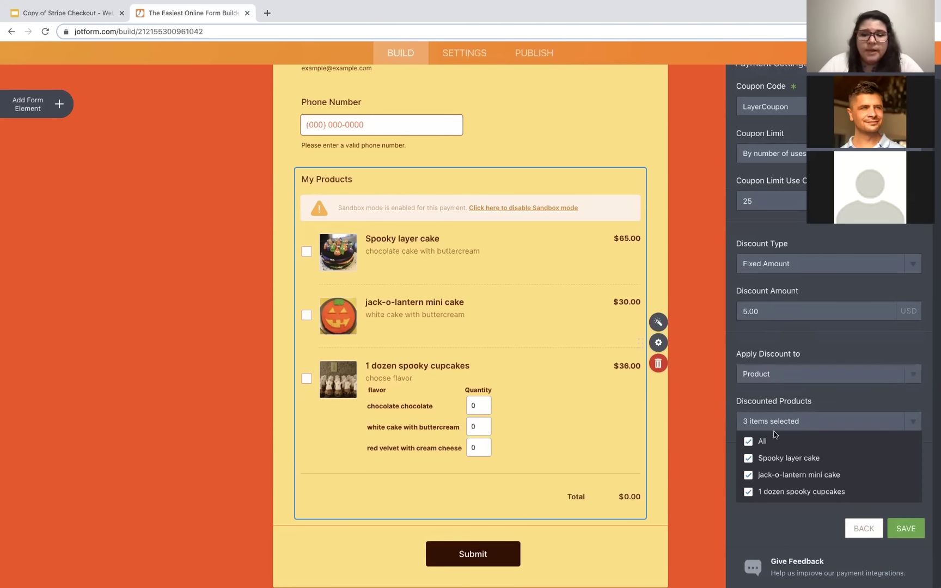
{"action": "left_click", "coordinate": [761, 444]}
{"action": "left_click", "coordinate": [748, 459]}
{"action": "left_click", "coordinate": [790, 522]}
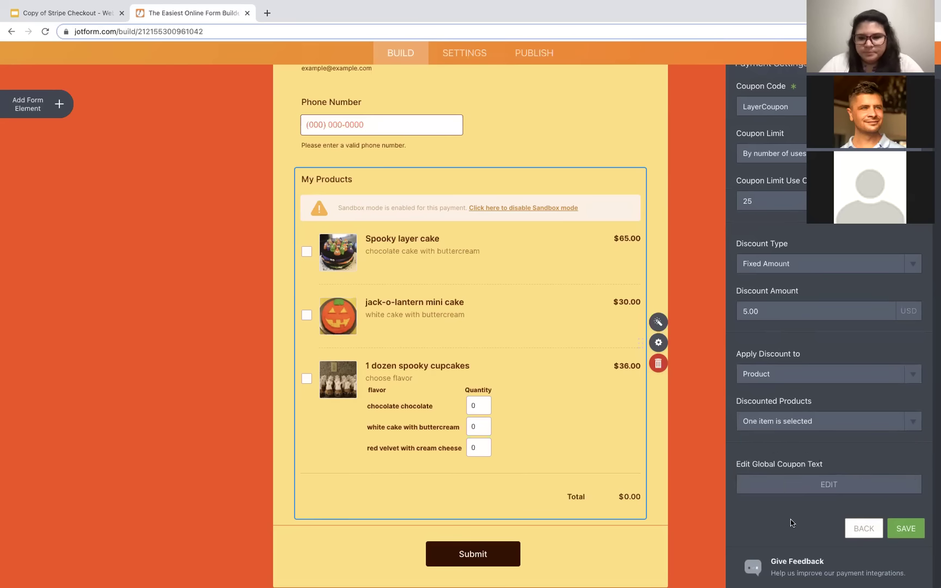
{"action": "left_click", "coordinate": [824, 488]}
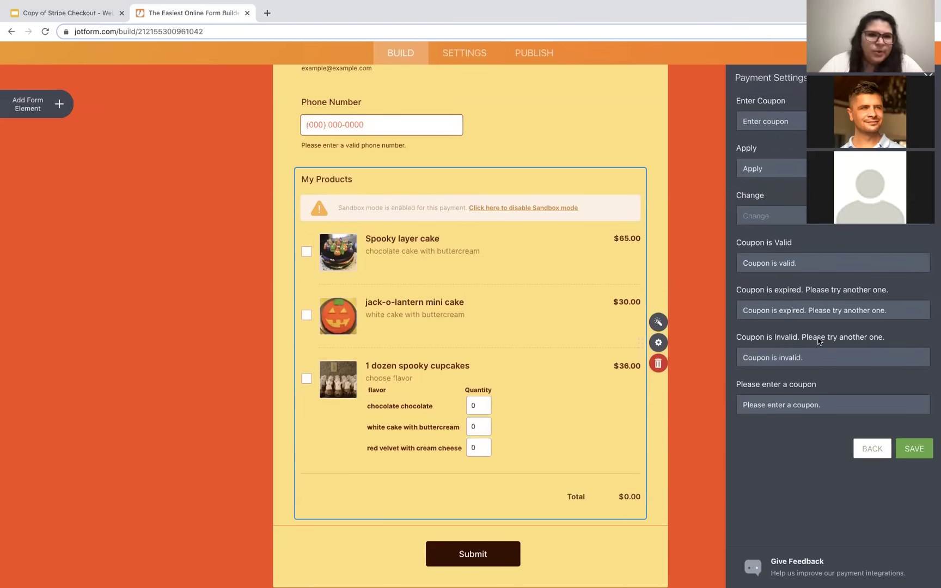
{"action": "left_click", "coordinate": [879, 449]}
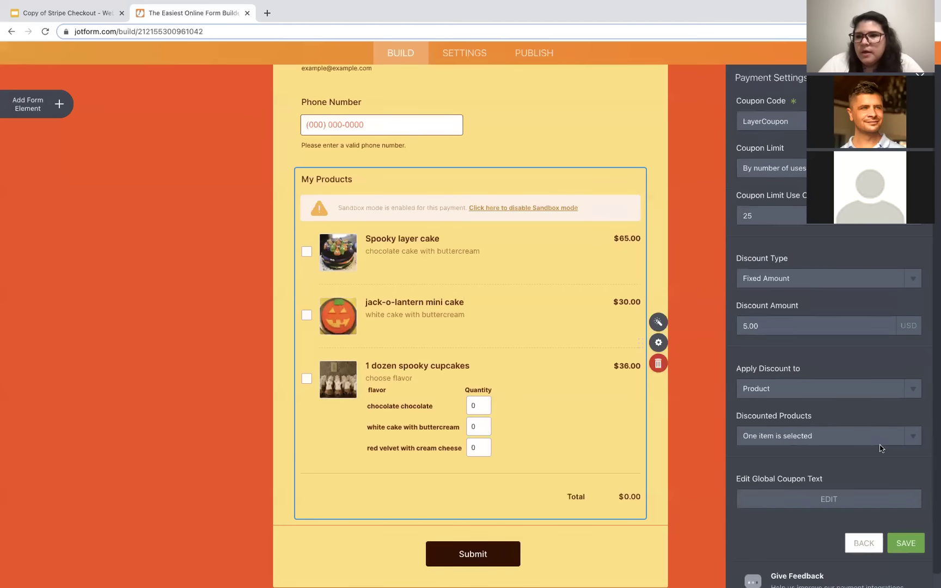
Save the LayerCoupon coupon into the Coupons list
{"action": "left_click", "coordinate": [905, 543]}
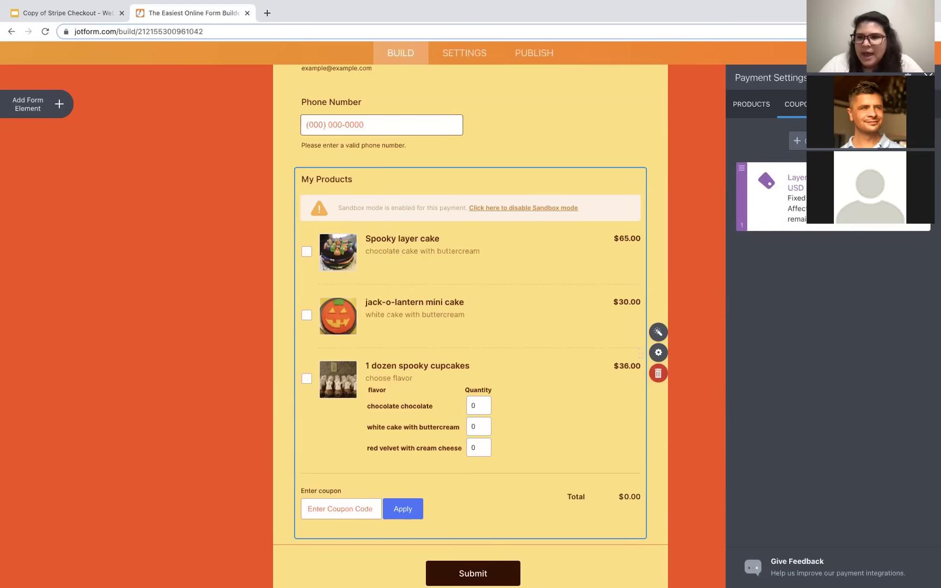
{"action": "mouse_move", "coordinate": [844, 196]}
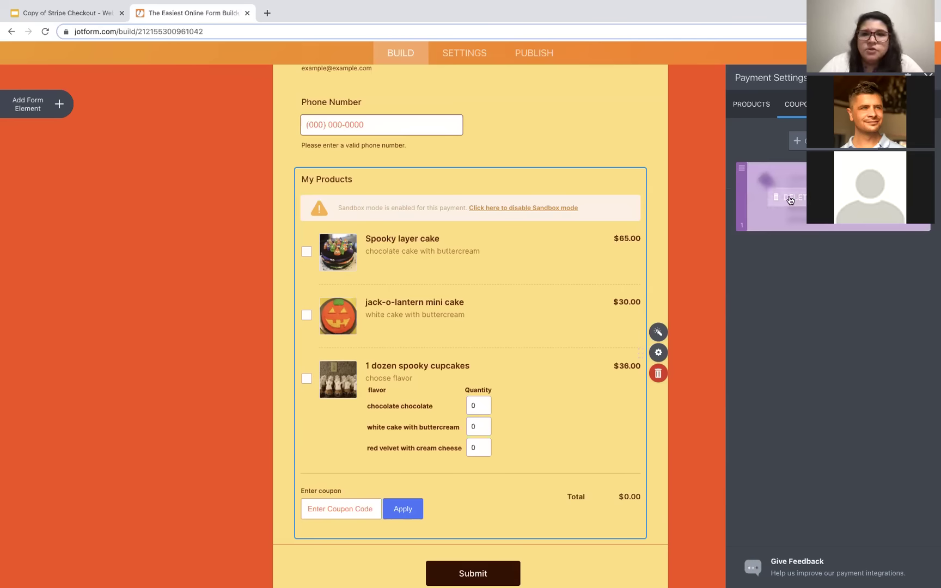
{"action": "right_click", "coordinate": [864, 252]}
{"action": "key", "text": "Escape"}
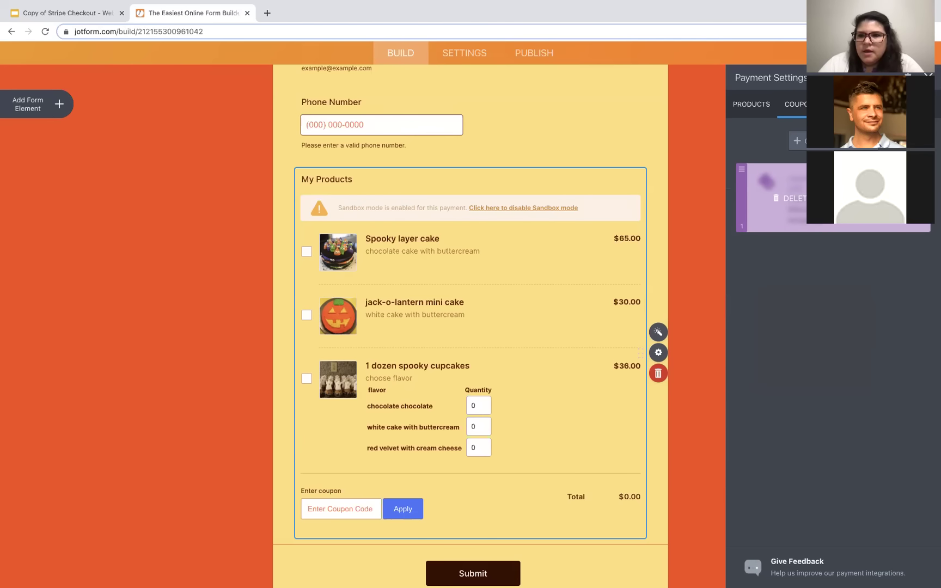
Enable shipping and review the per-product shipping costs for the cakes
{"action": "left_click", "coordinate": [849, 104]}
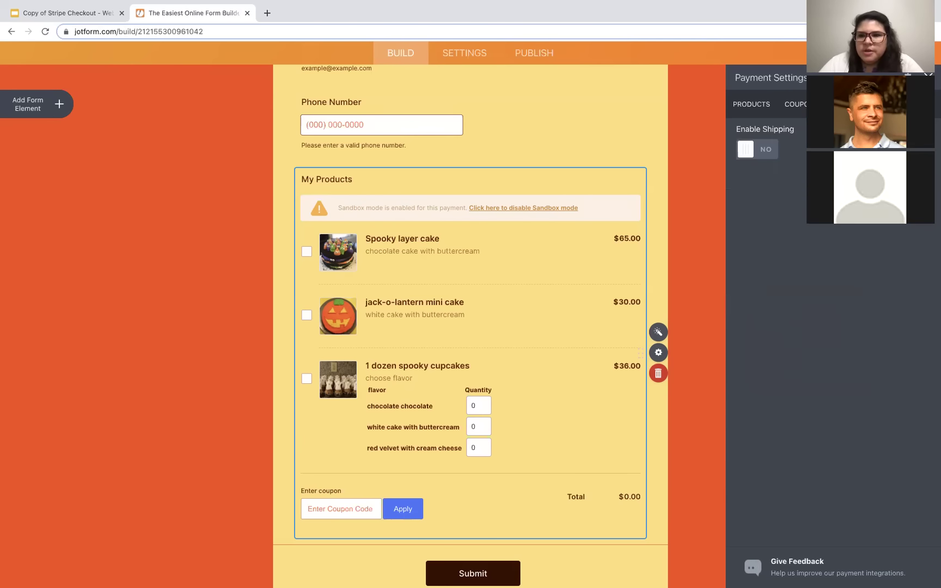
{"action": "left_click", "coordinate": [748, 150]}
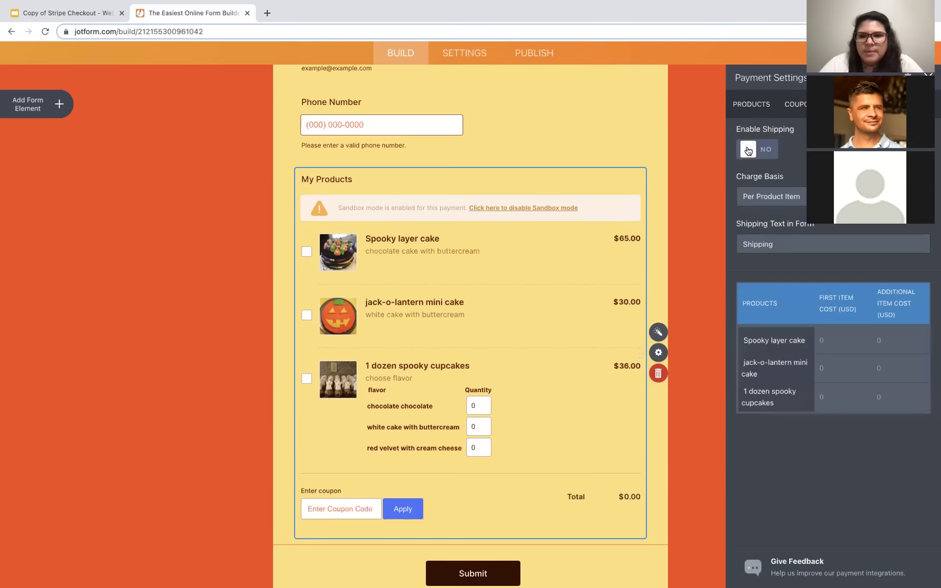
{"action": "left_click", "coordinate": [784, 202]}
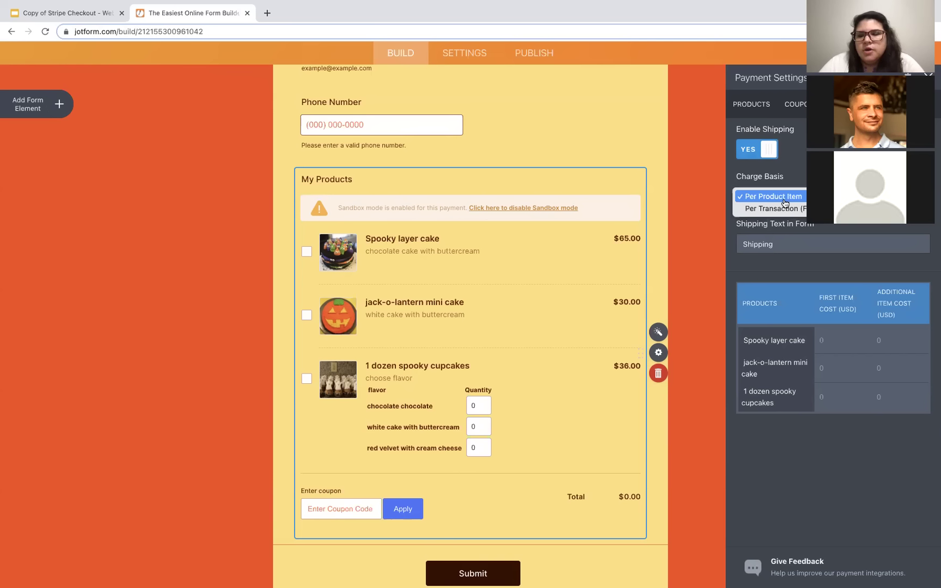
{"action": "left_click", "coordinate": [784, 200]}
{"action": "left_click", "coordinate": [837, 341]}
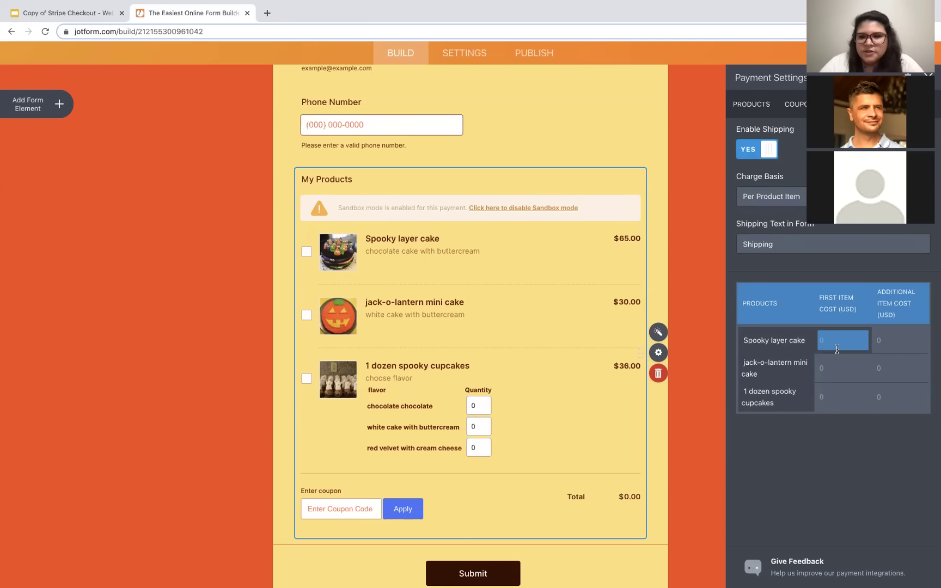
{"action": "left_click", "coordinate": [835, 358]}
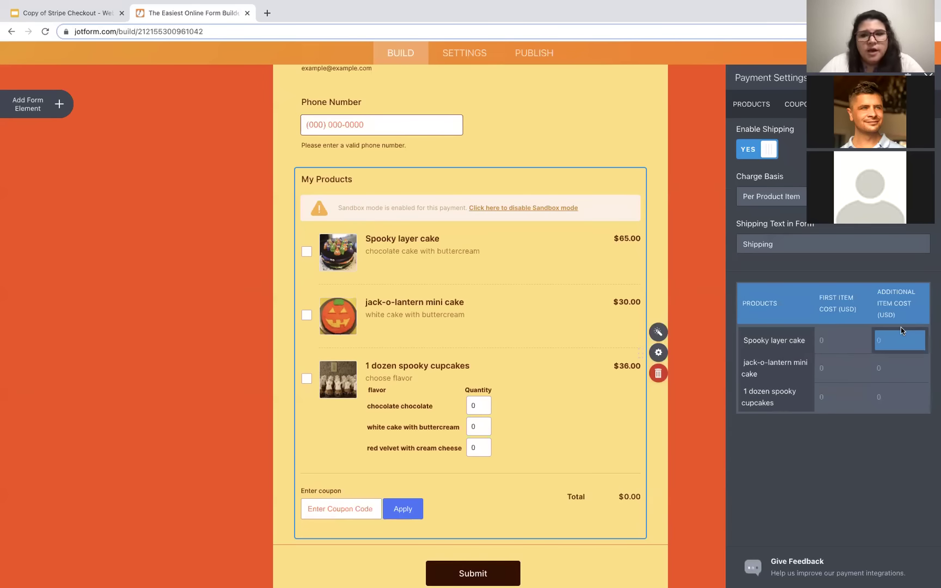
Switch the charge basis to Per Transaction with a 10.00 flat charge rate
{"action": "left_click", "coordinate": [786, 202]}
{"action": "left_click", "coordinate": [787, 210]}
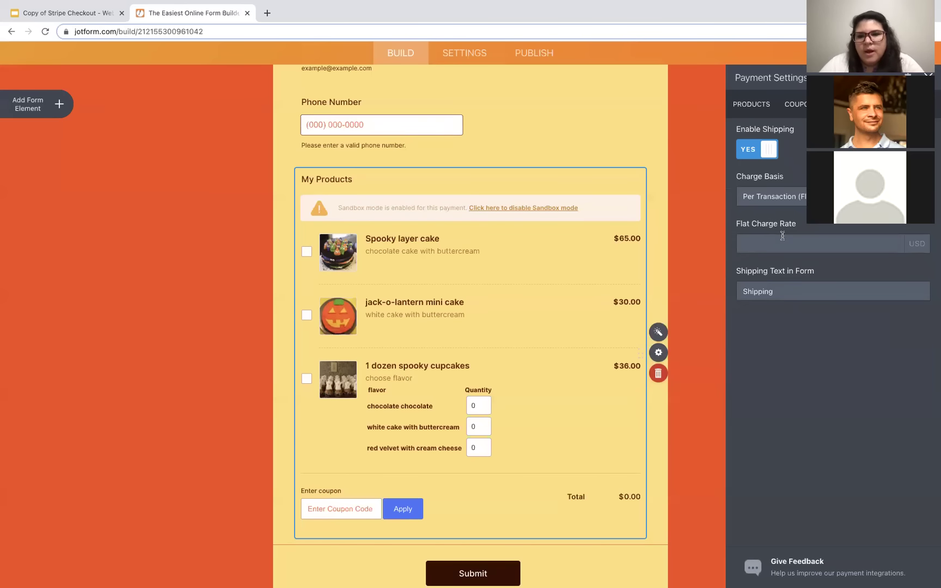
{"action": "left_click", "coordinate": [781, 243]}
{"action": "type", "text": "0"}
{"action": "key", "text": "BackSpace"}
{"action": "type", "text": "10"}
{"action": "left_click", "coordinate": [843, 366]}
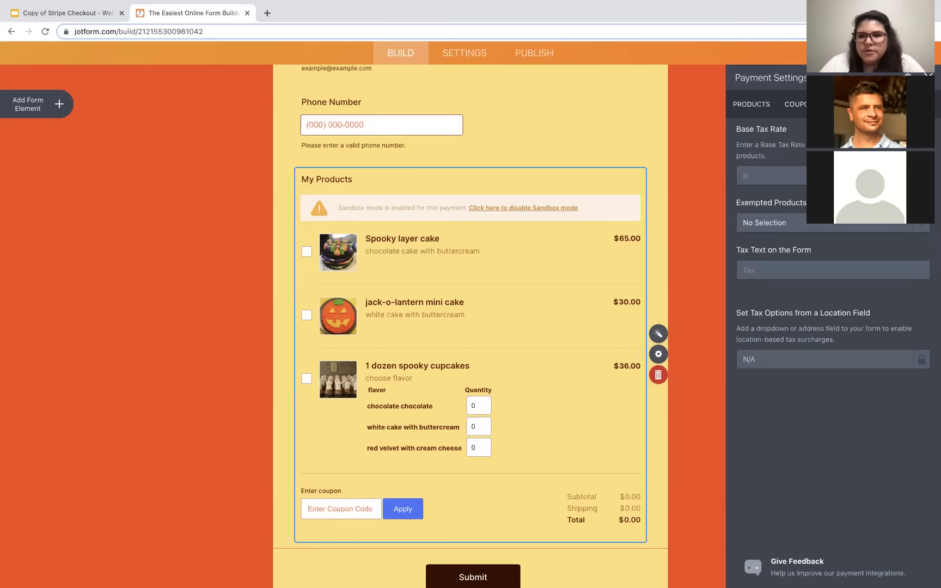
Set the base tax rate to 10% with no tax-exempt products
{"action": "left_click", "coordinate": [761, 173]}
{"action": "type", "text": "10"}
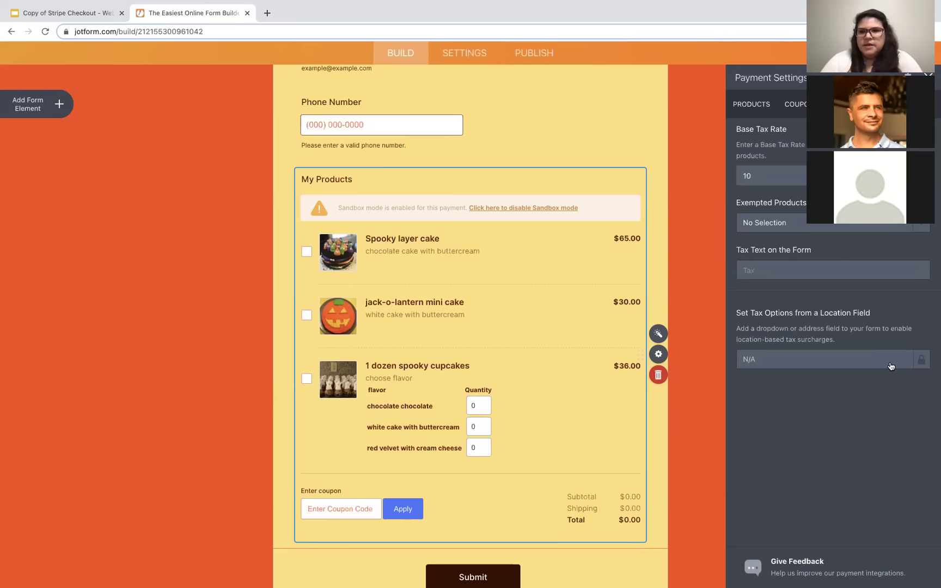
{"action": "left_click", "coordinate": [887, 362]}
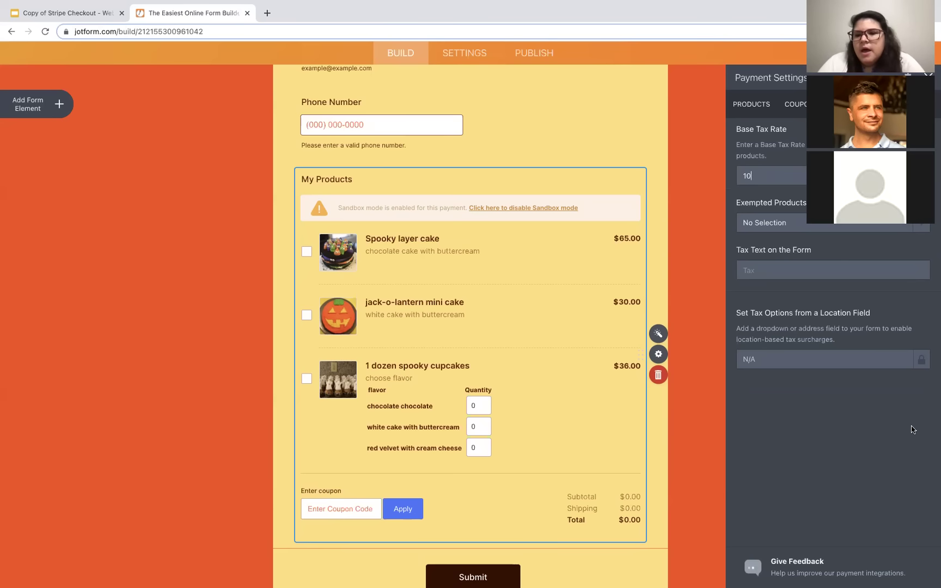
{"action": "left_click", "coordinate": [786, 223]}
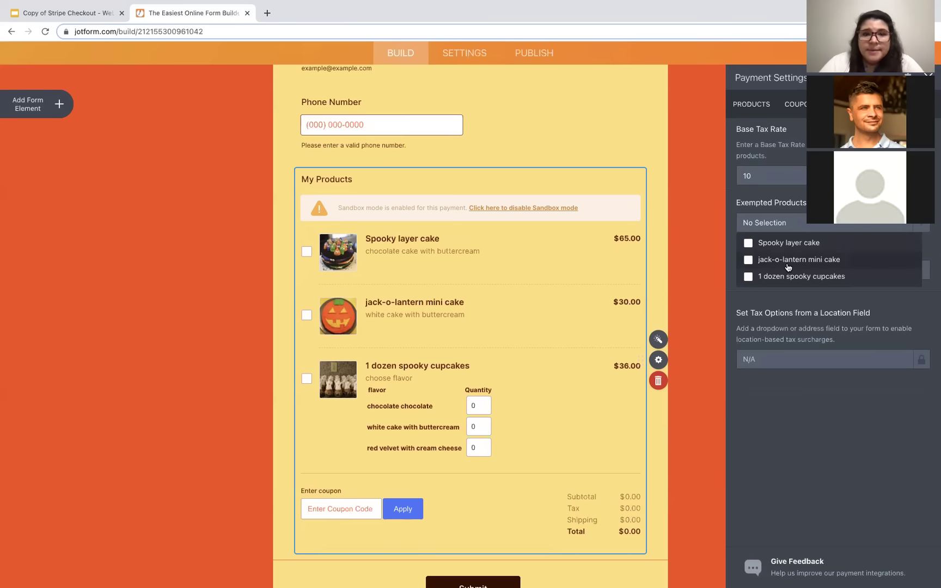
{"action": "left_click", "coordinate": [823, 390]}
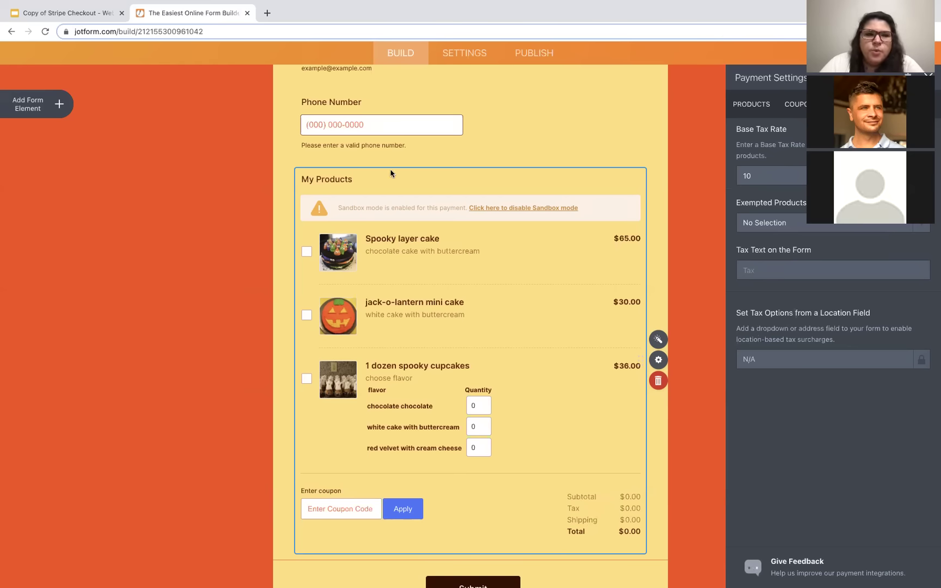
Drag an Address field from the Basic elements above My Products
{"action": "left_click", "coordinate": [59, 104]}
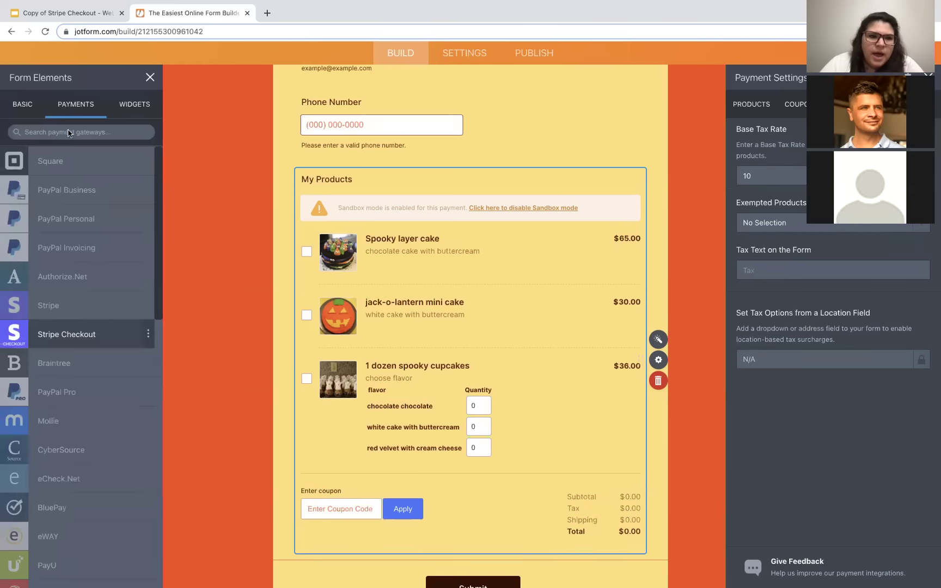
{"action": "left_click", "coordinate": [24, 107]}
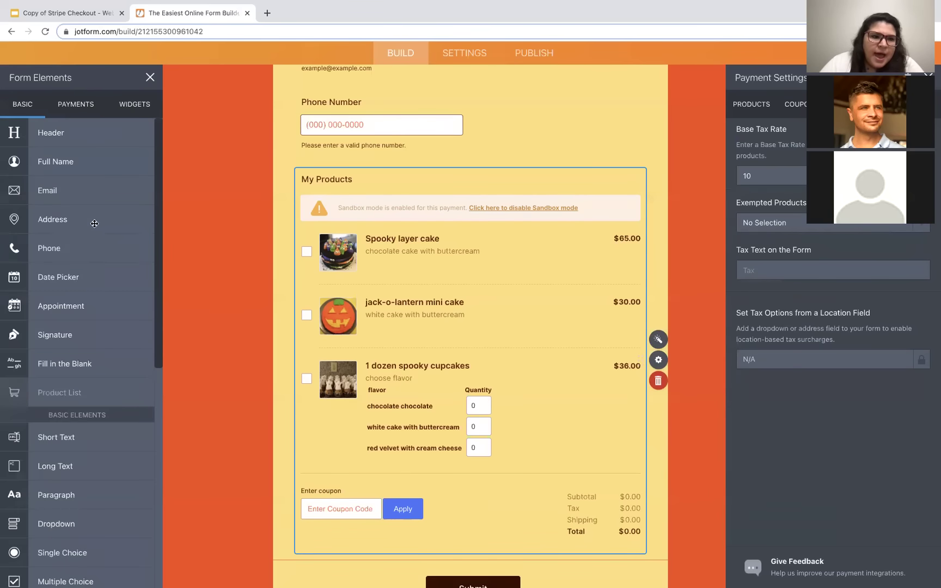
{"action": "scroll", "coordinate": [97, 241], "scroll_direction": "down", "scroll_amount": 1}
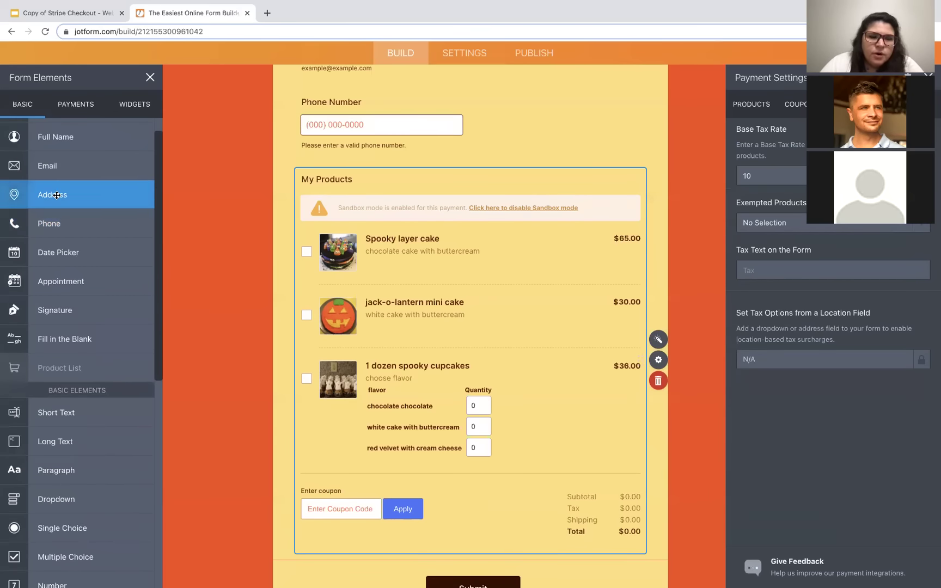
{"action": "left_click_drag", "start_coordinate": [106, 190], "coordinate": [355, 187]}
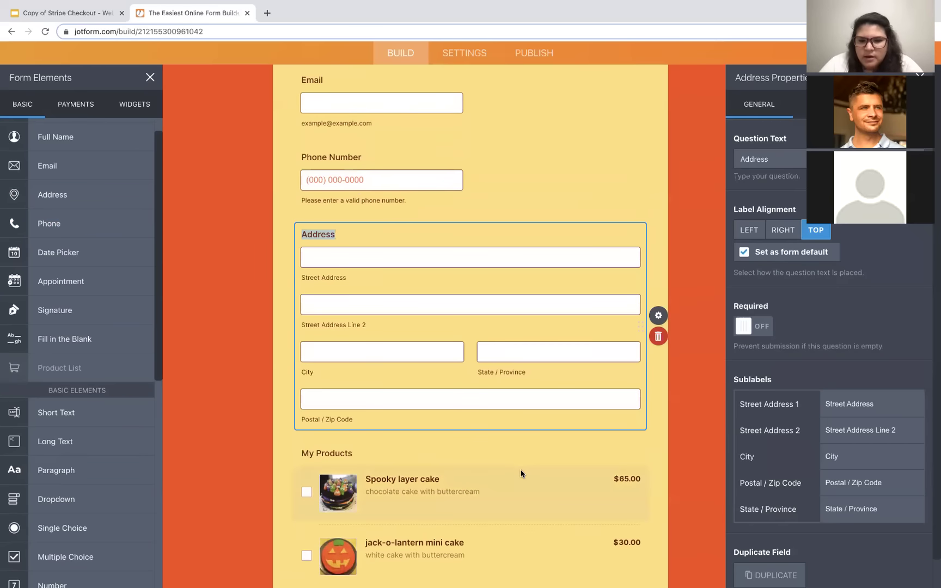
Set the tax location field to the address's State / Province
{"action": "left_click", "coordinate": [521, 474]}
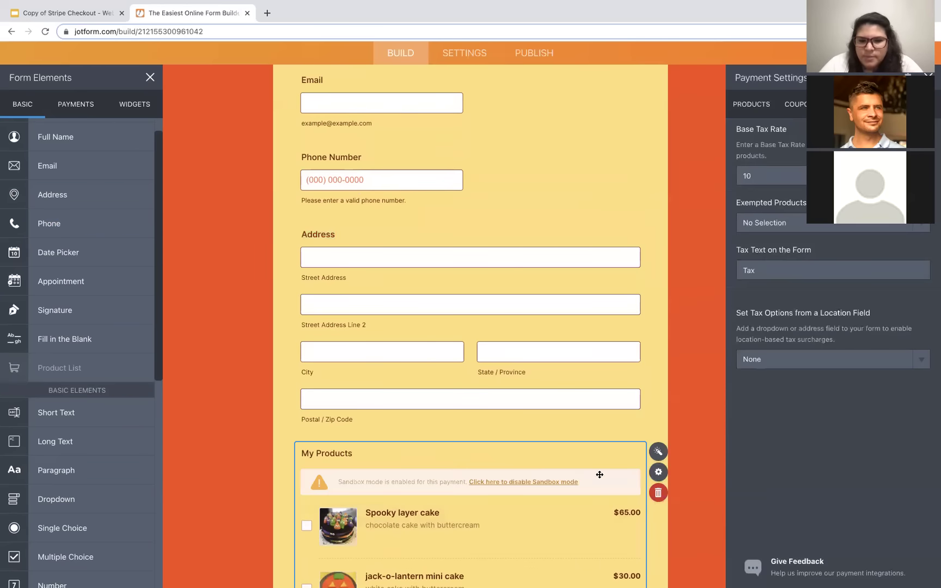
{"action": "left_click", "coordinate": [767, 361]}
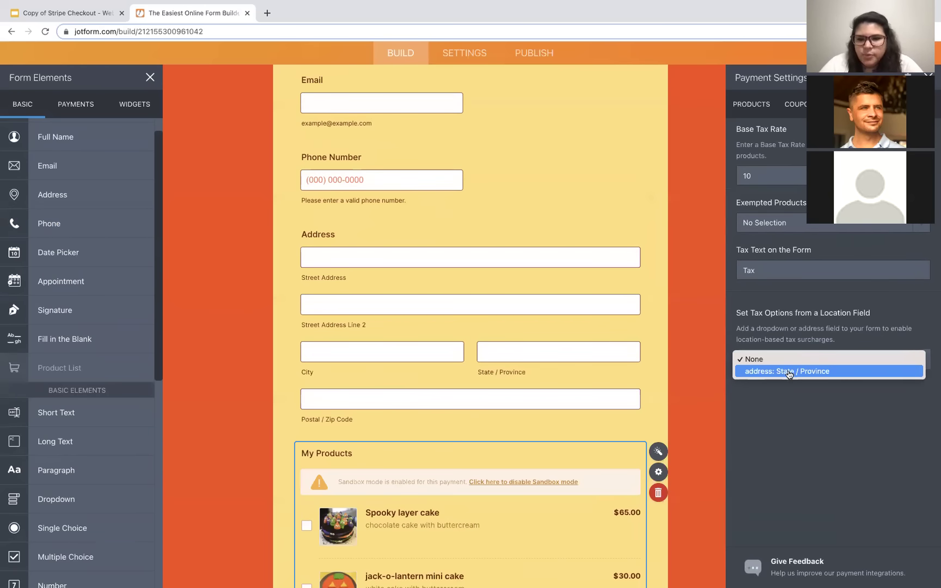
{"action": "left_click", "coordinate": [639, 334]}
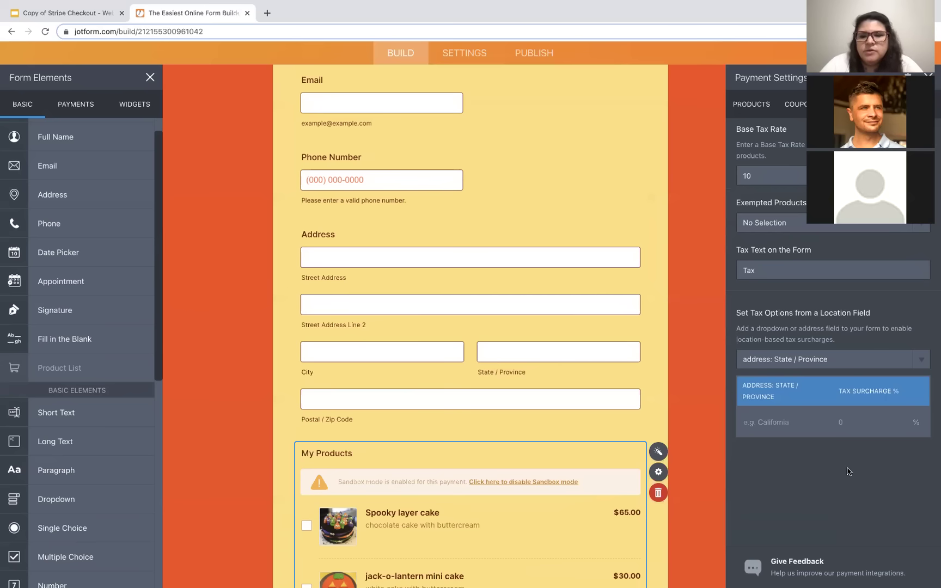
{"action": "left_click", "coordinate": [795, 420]}
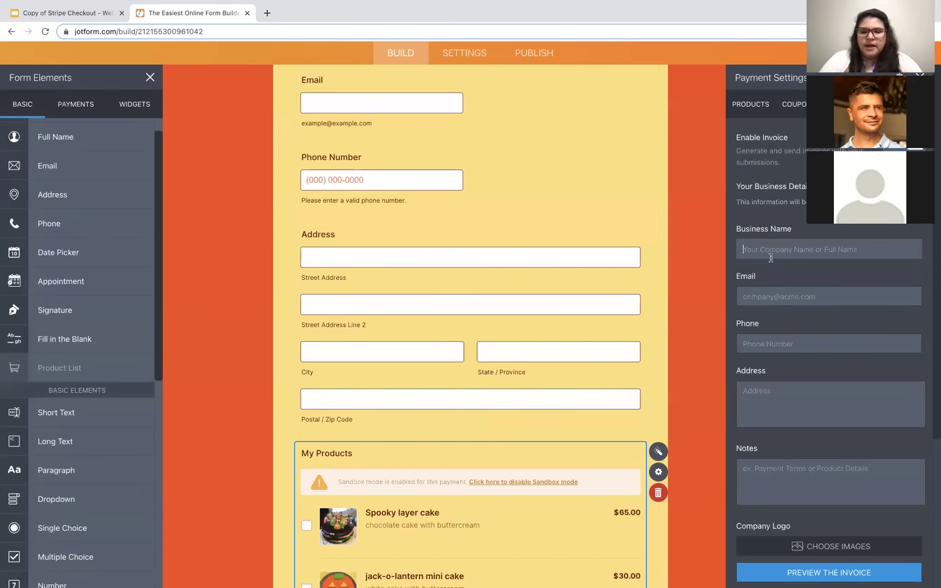
Fill in business name 'Spooky Sweets', contact email, phone and address for the invoice
{"action": "left_click", "coordinate": [770, 256]}
{"action": "type", "text": "Spook"}
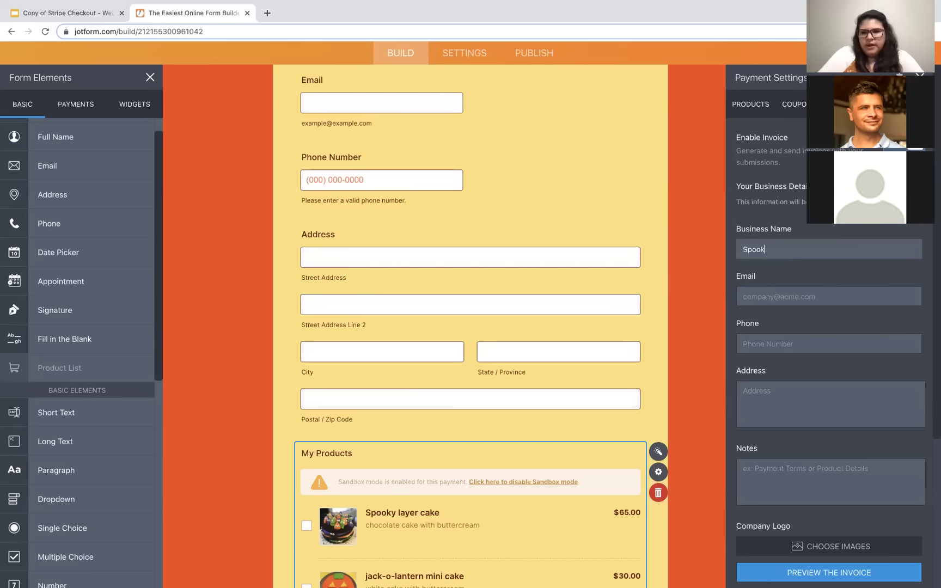
{"action": "type", "text": "y Sweets"}
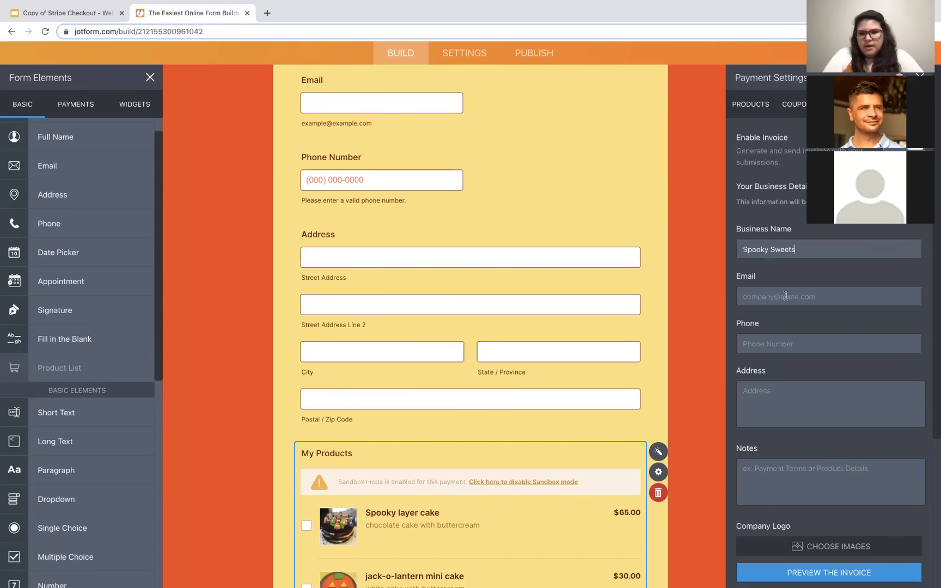
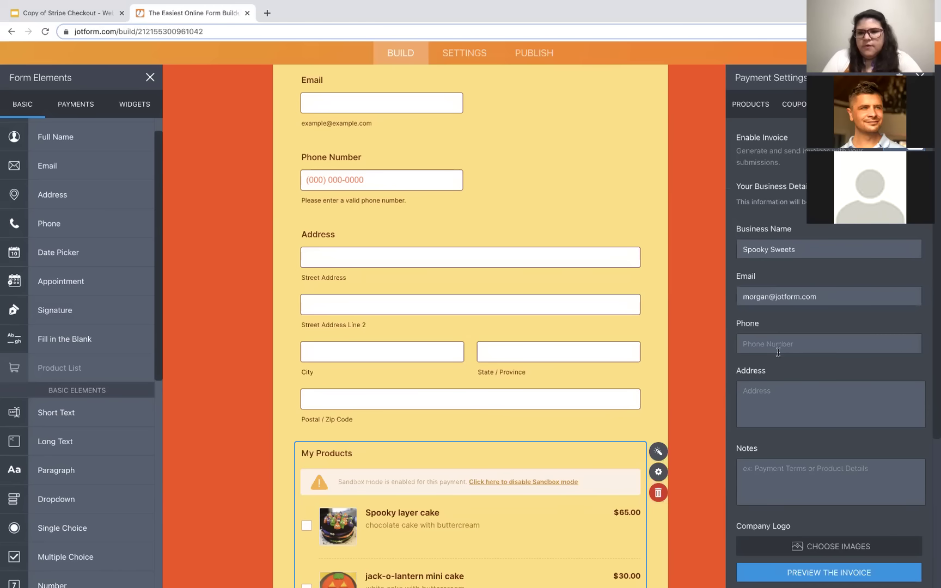
{"action": "left_click", "coordinate": [778, 344]}
{"action": "left_click", "coordinate": [770, 371]}
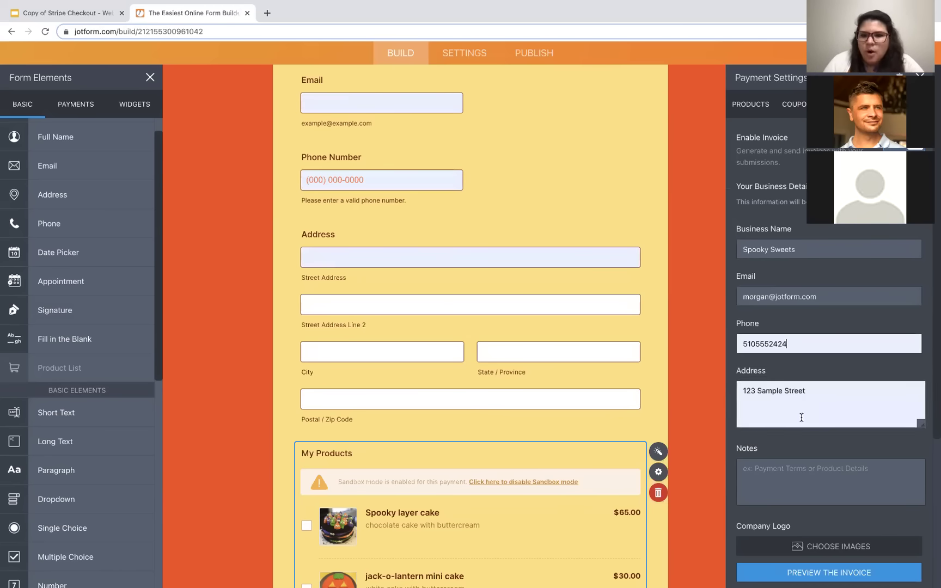
Pick the Spooky Sweets image from My Images as the invoice logo
{"action": "scroll", "coordinate": [809, 444], "scroll_direction": "down", "scroll_amount": 3}
{"action": "scroll", "coordinate": [809, 444], "scroll_direction": "down", "scroll_amount": 1}
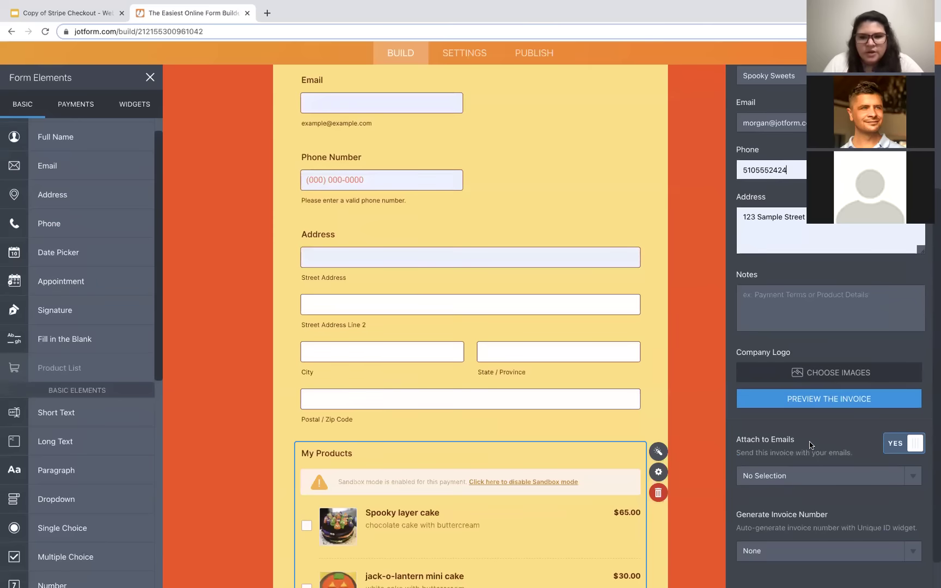
{"action": "scroll", "coordinate": [810, 444], "scroll_direction": "down", "scroll_amount": 1}
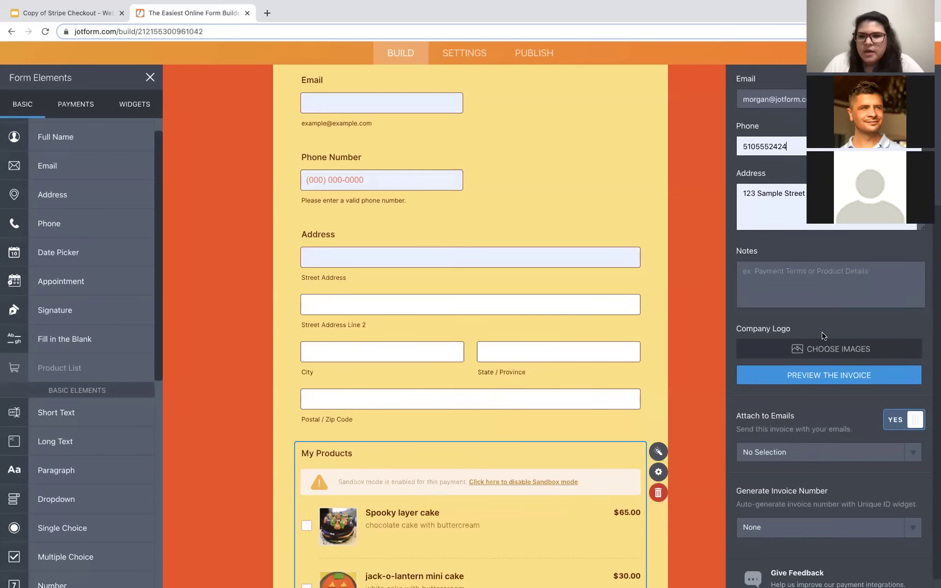
{"action": "left_click", "coordinate": [819, 352]}
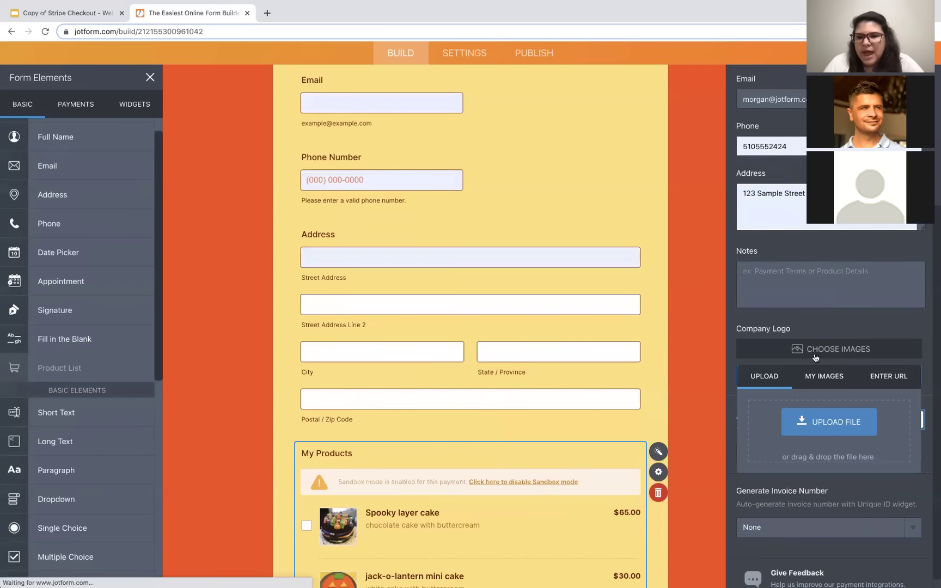
{"action": "left_click", "coordinate": [833, 383]}
{"action": "left_click", "coordinate": [765, 465]}
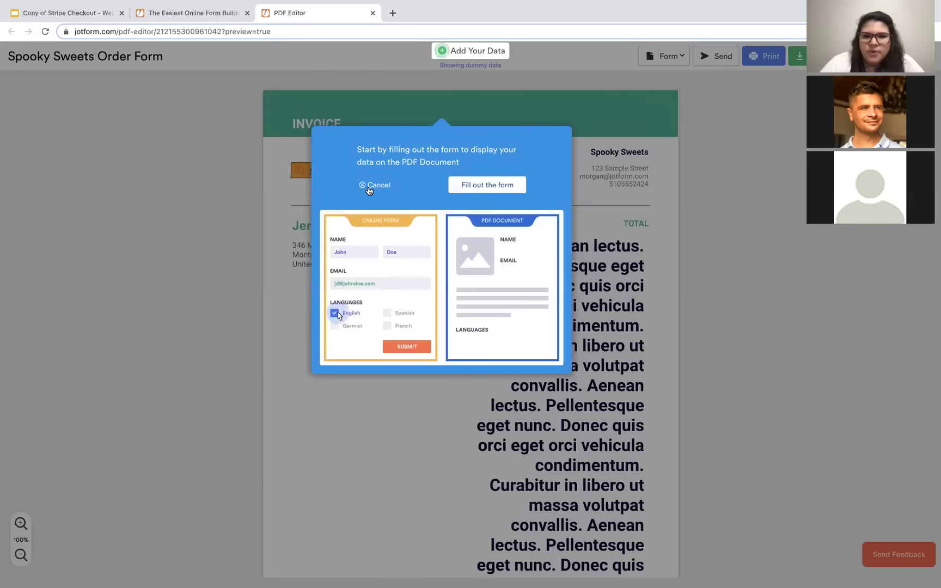
Dismiss the Add Your Data prompt, review the Spooky Sweets invoice PDF, and return to the form builder
{"action": "left_click", "coordinate": [368, 185]}
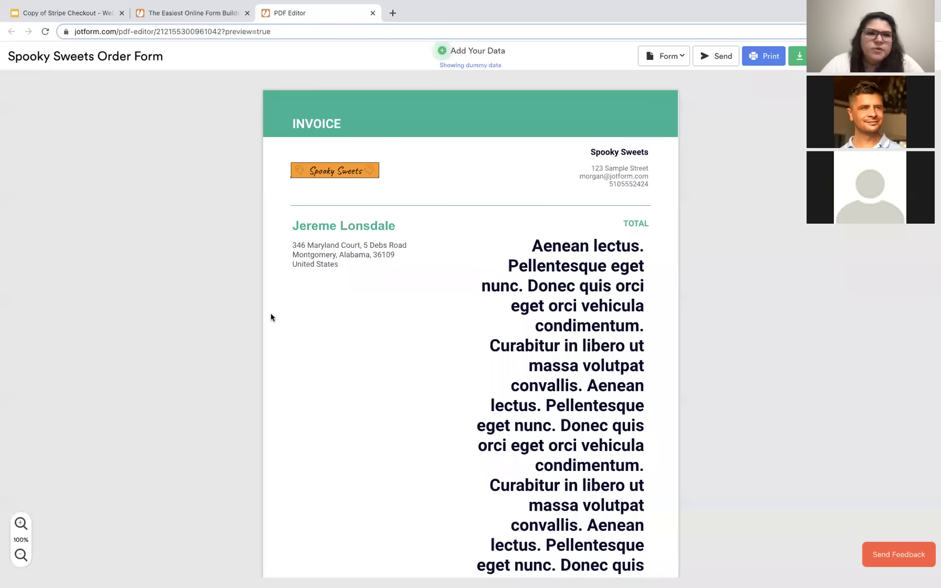
{"action": "left_click", "coordinate": [210, 14]}
{"action": "scroll", "coordinate": [830, 327], "scroll_direction": "up", "scroll_amount": 4}
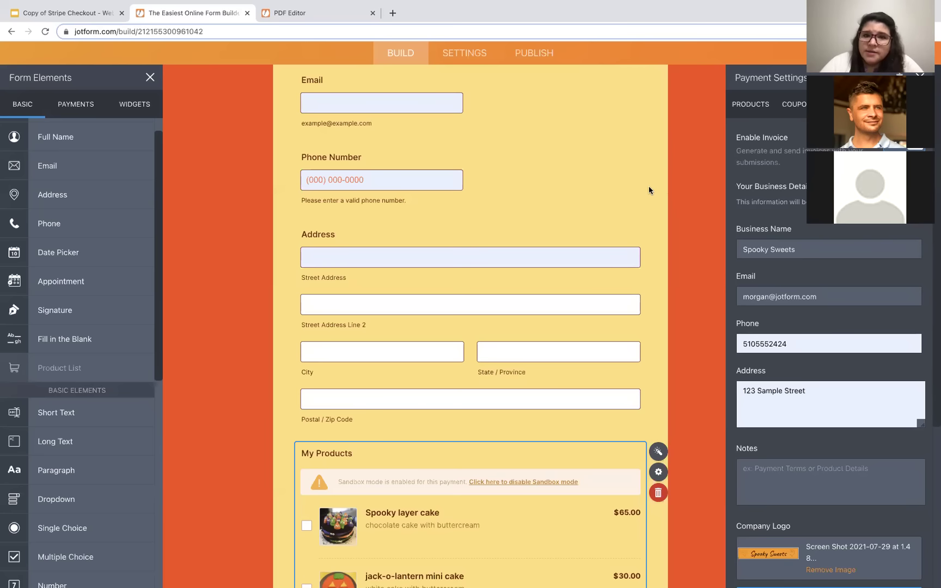
Close Payment Settings and open the Publish page's Embed preview of the Spooky Sweets order form
{"action": "scroll", "coordinate": [648, 186], "scroll_direction": "down", "scroll_amount": 1}
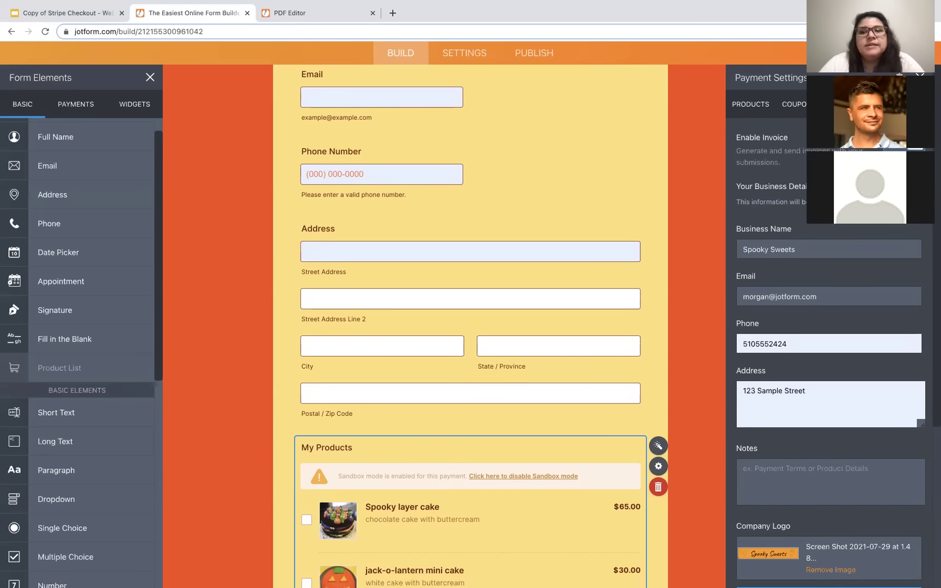
{"action": "left_click", "coordinate": [920, 77]}
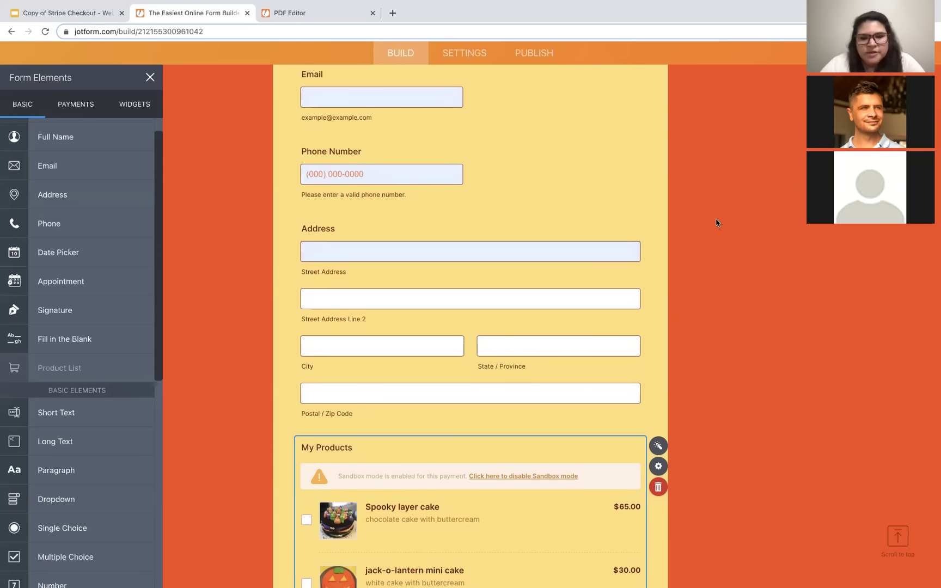
{"action": "scroll", "coordinate": [716, 222], "scroll_direction": "down", "scroll_amount": 4}
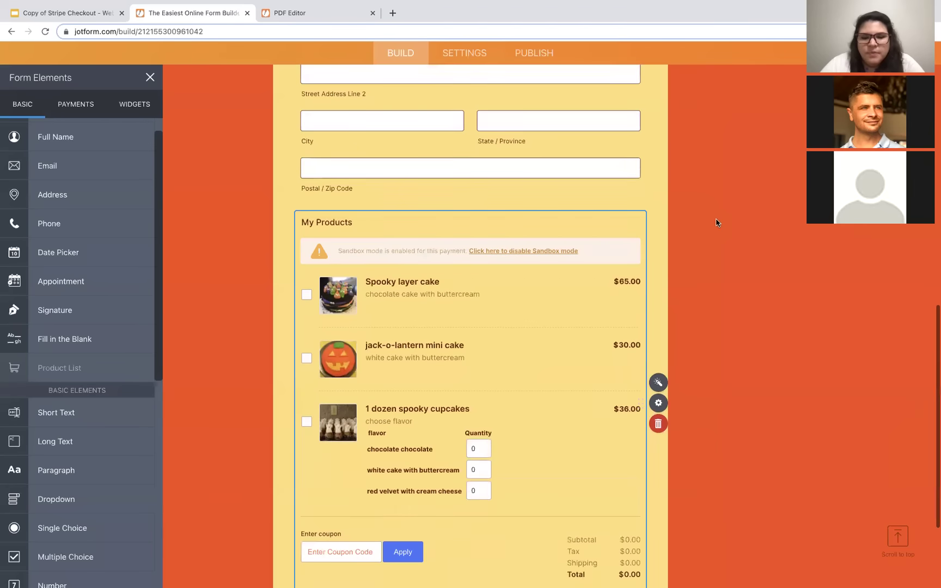
{"action": "scroll", "coordinate": [716, 223], "scroll_direction": "up", "scroll_amount": 3}
{"action": "scroll", "coordinate": [716, 222], "scroll_direction": "up", "scroll_amount": 10}
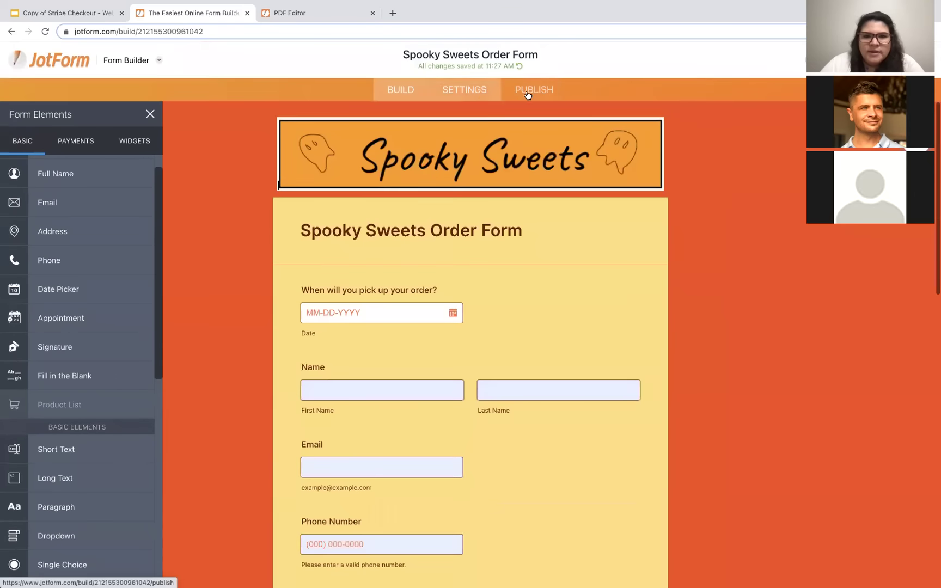
{"action": "left_click", "coordinate": [531, 92]}
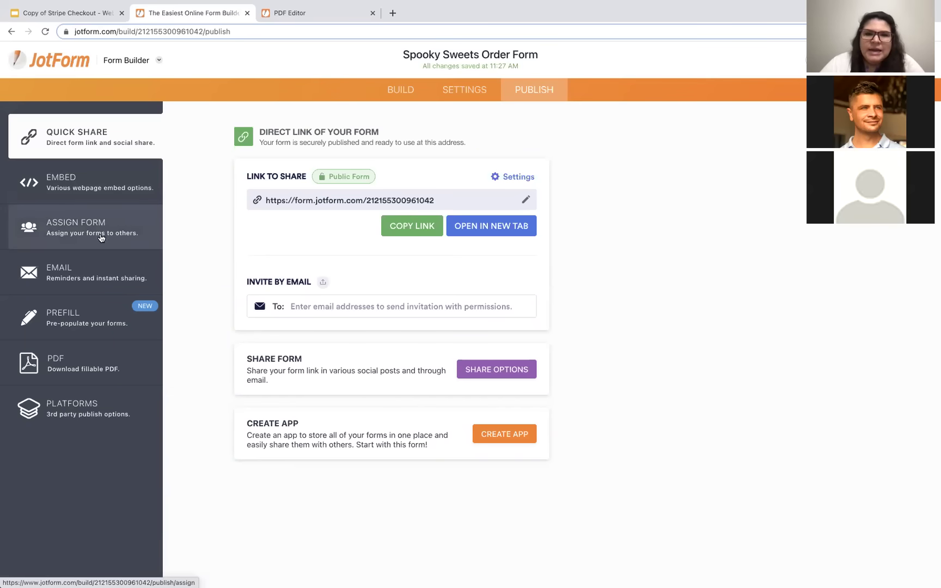
{"action": "left_click", "coordinate": [107, 193]}
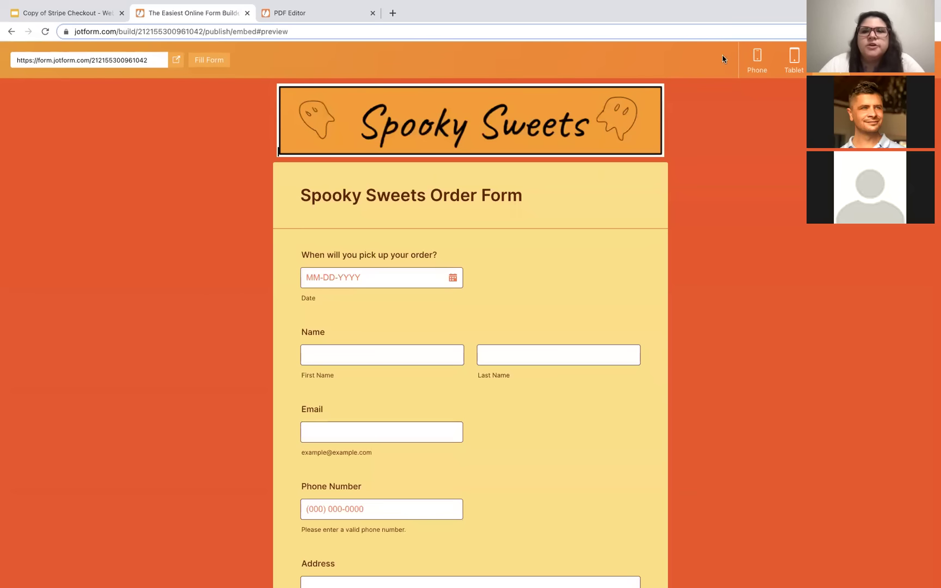
{"action": "left_click", "coordinate": [757, 59]}
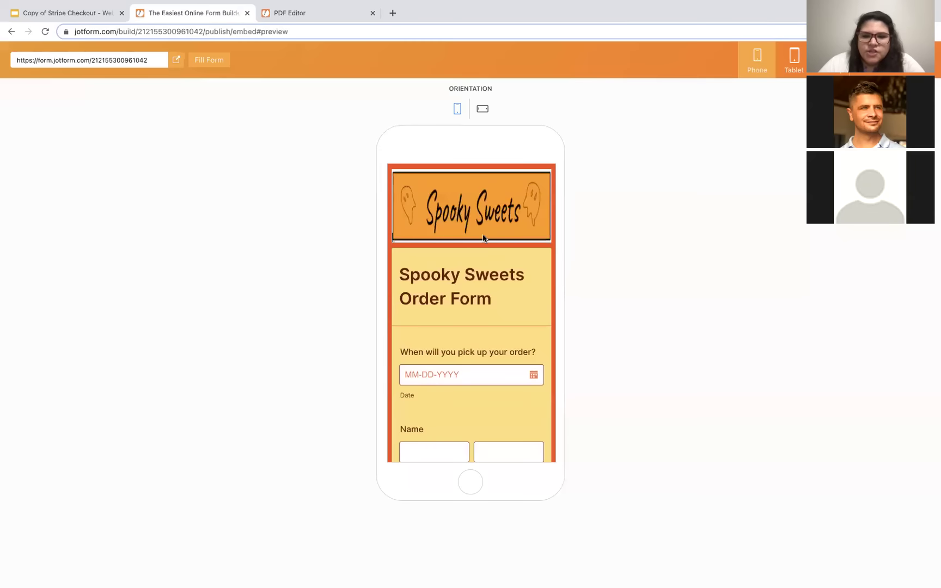
{"action": "scroll", "coordinate": [483, 238], "scroll_direction": "down", "scroll_amount": 5}
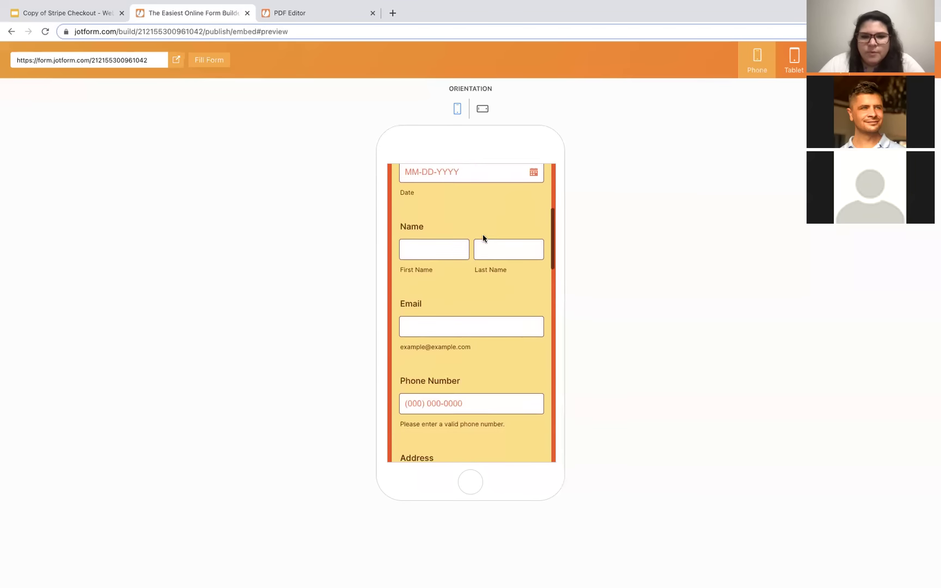
{"action": "scroll", "coordinate": [483, 238], "scroll_direction": "down", "scroll_amount": 10}
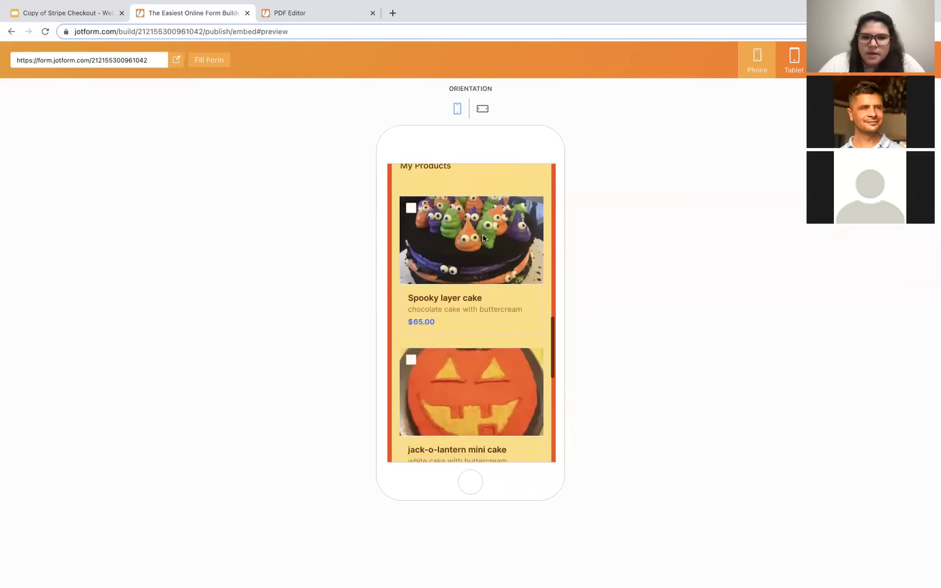
{"action": "scroll", "coordinate": [483, 238], "scroll_direction": "down", "scroll_amount": 10}
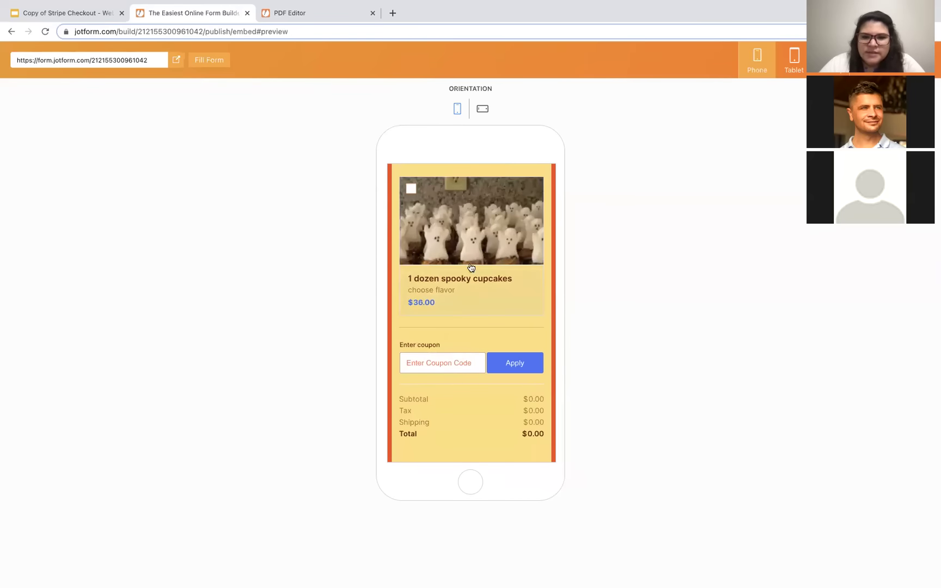
{"action": "mouse_move", "coordinate": [483, 224]}
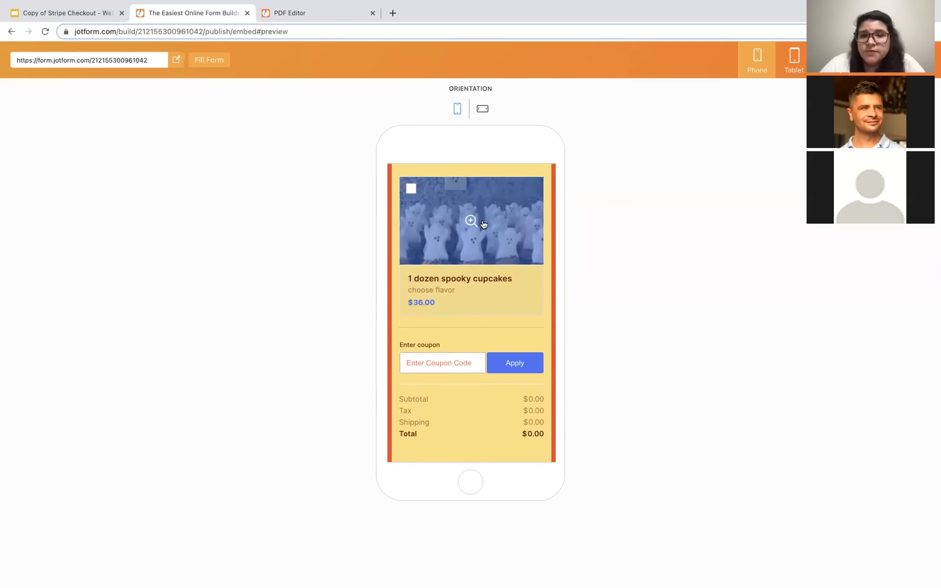
{"action": "left_click", "coordinate": [483, 224]}
{"action": "left_click", "coordinate": [534, 185]}
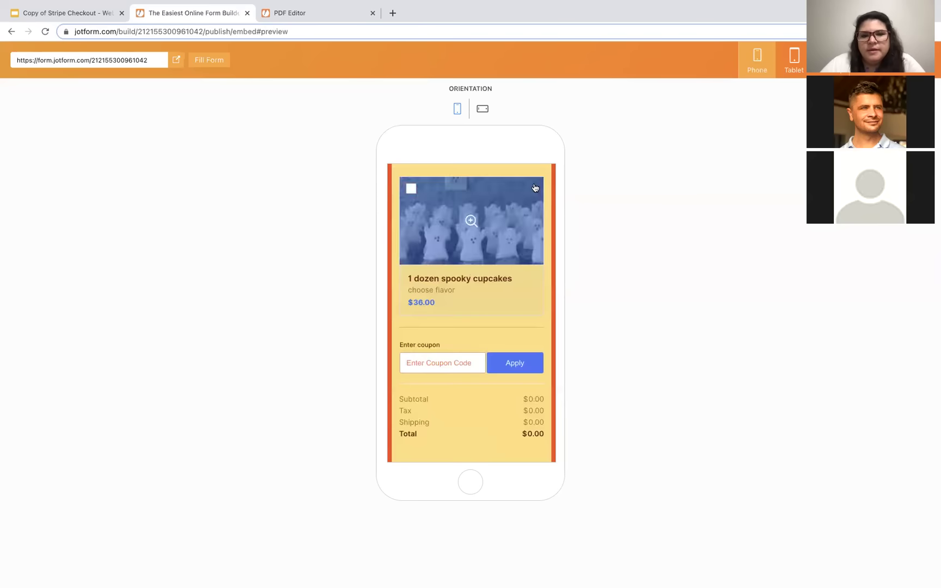
{"action": "left_click", "coordinate": [466, 278]}
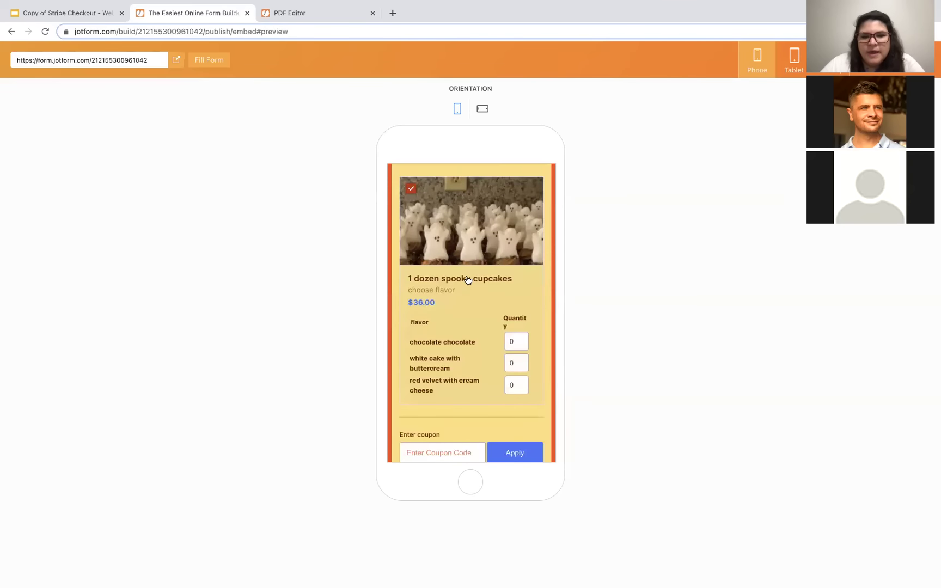
{"action": "scroll", "coordinate": [467, 279], "scroll_direction": "down", "scroll_amount": 1}
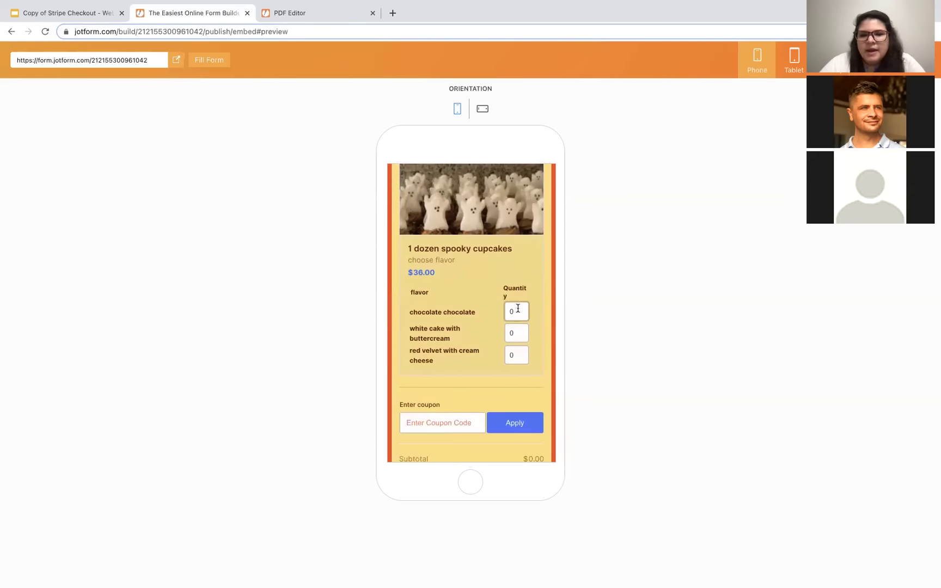
{"action": "left_click", "coordinate": [801, 66]}
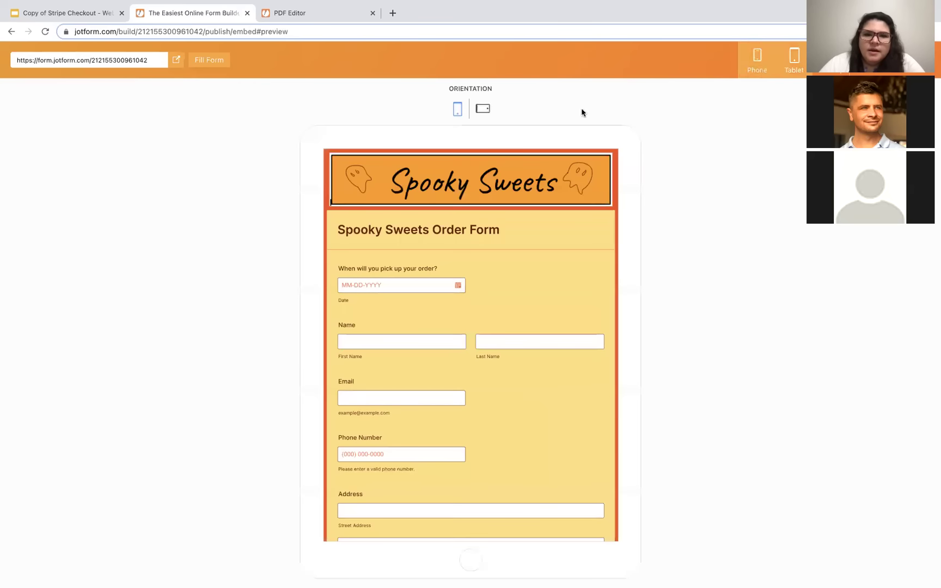
{"action": "left_click", "coordinate": [486, 109]}
{"action": "scroll", "coordinate": [617, 288], "scroll_direction": "down", "scroll_amount": 5}
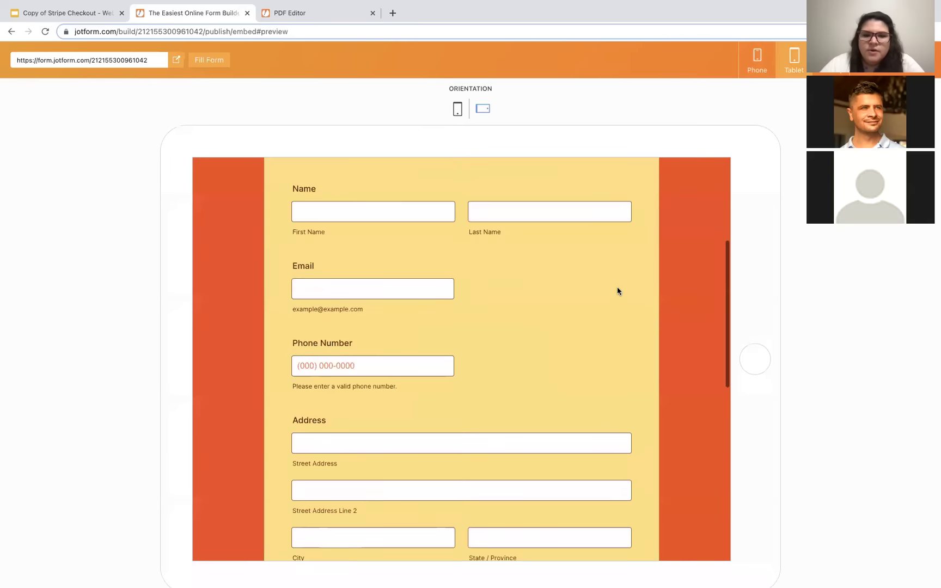
{"action": "scroll", "coordinate": [617, 286], "scroll_direction": "down", "scroll_amount": 10}
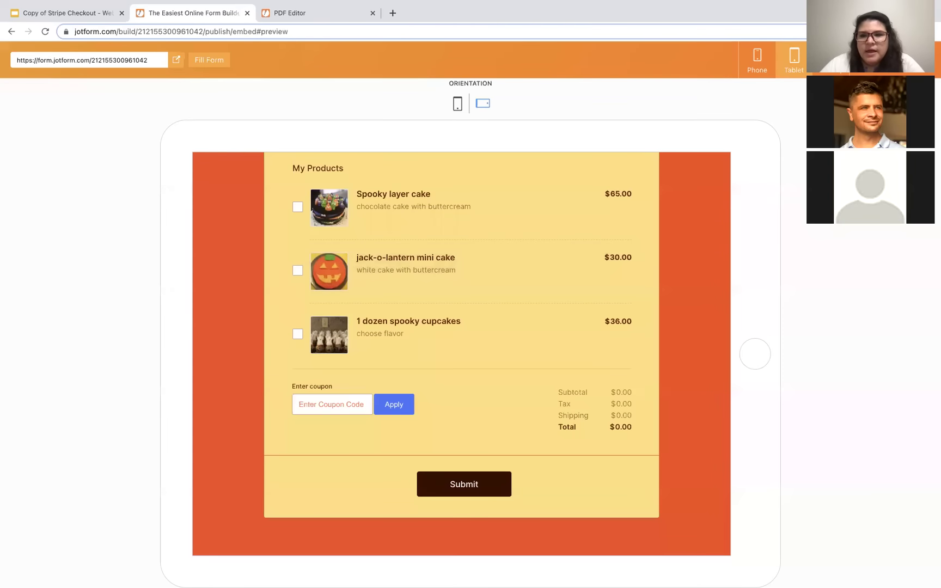
{"action": "left_click", "coordinate": [830, 60]}
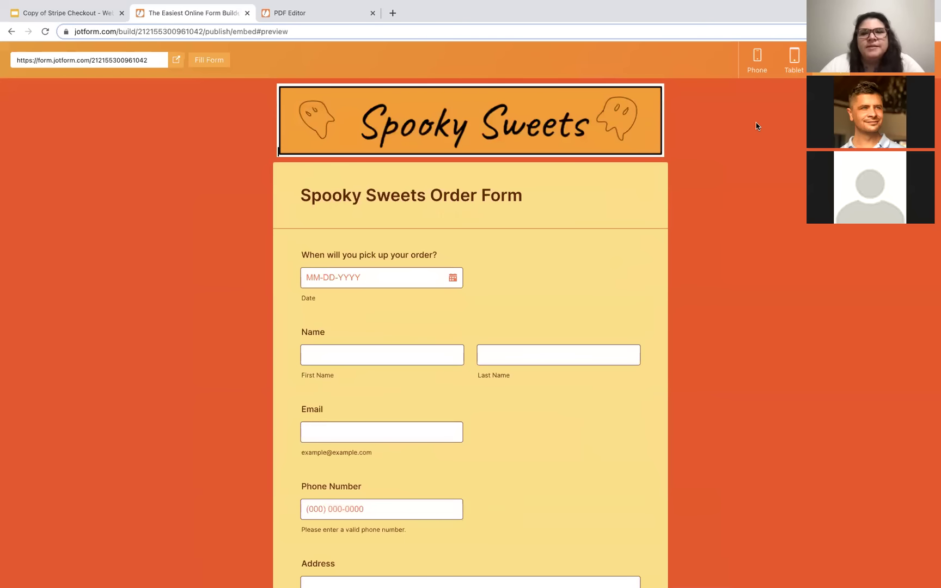
Set the pickup date to 08-26-2021 and autofill the name, email, address and phone from saved details
{"action": "scroll", "coordinate": [754, 130], "scroll_direction": "down", "scroll_amount": 2}
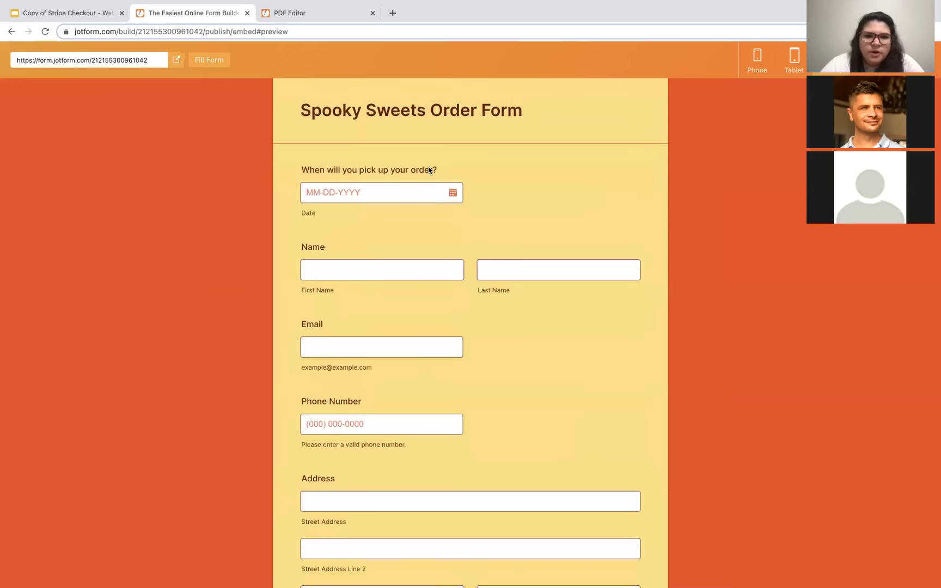
{"action": "left_click", "coordinate": [452, 193]}
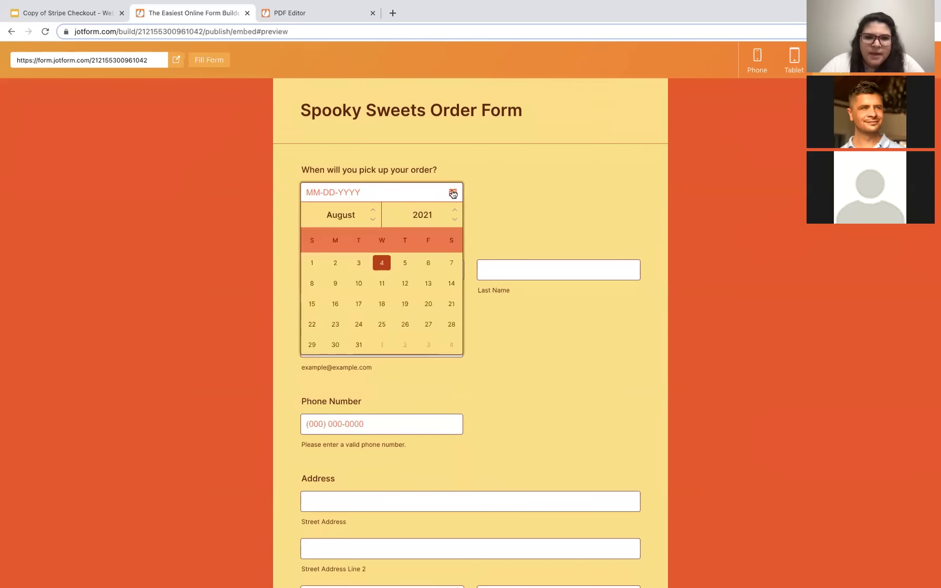
{"action": "left_click", "coordinate": [404, 323]}
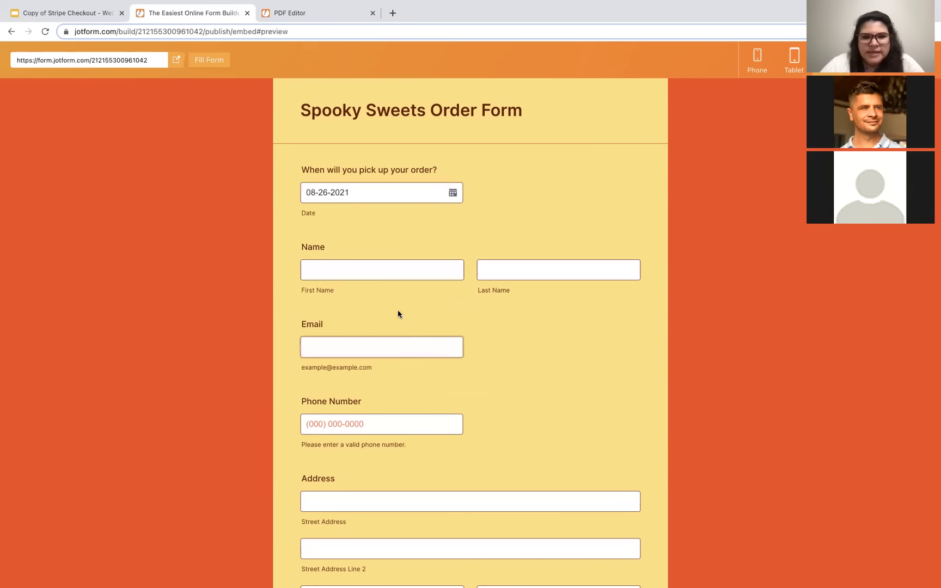
{"action": "left_click", "coordinate": [383, 269]}
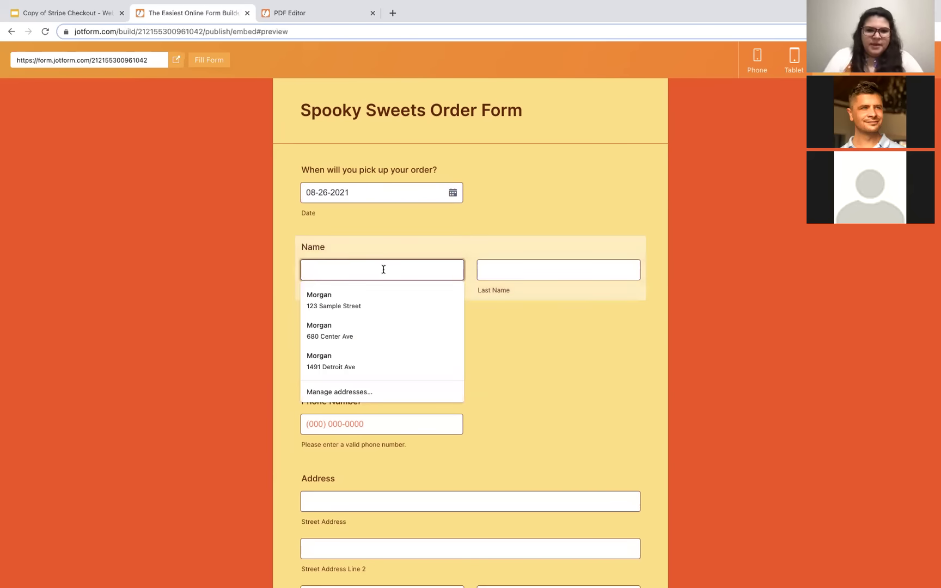
{"action": "left_click", "coordinate": [355, 294]}
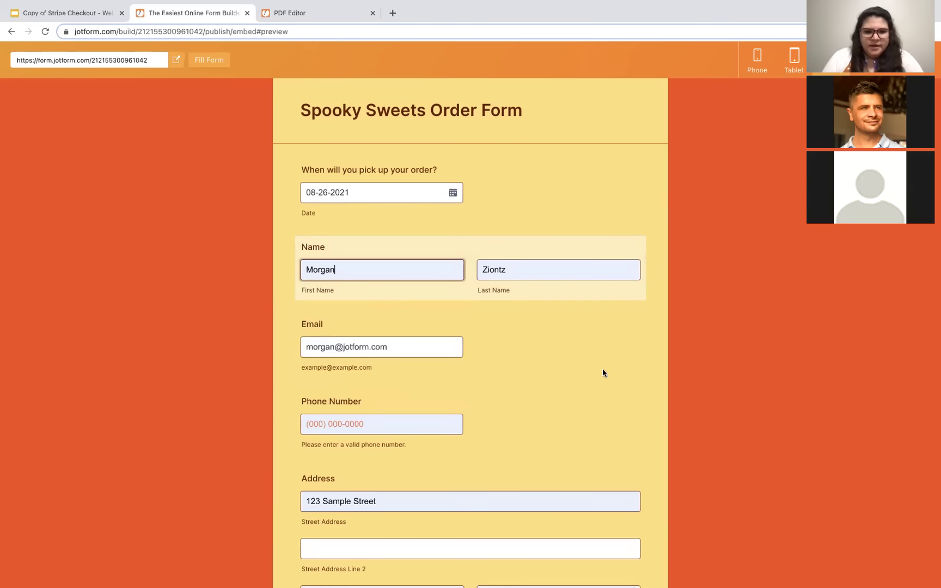
{"action": "scroll", "coordinate": [602, 373], "scroll_direction": "down", "scroll_amount": 3}
{"action": "left_click", "coordinate": [437, 297]}
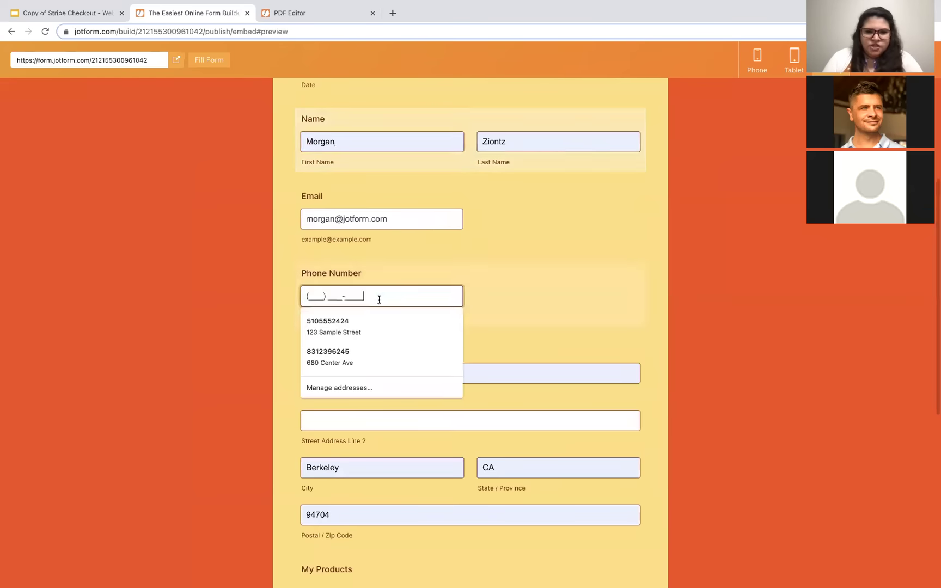
{"action": "left_click", "coordinate": [339, 322]}
{"action": "scroll", "coordinate": [536, 298], "scroll_direction": "down", "scroll_amount": 8}
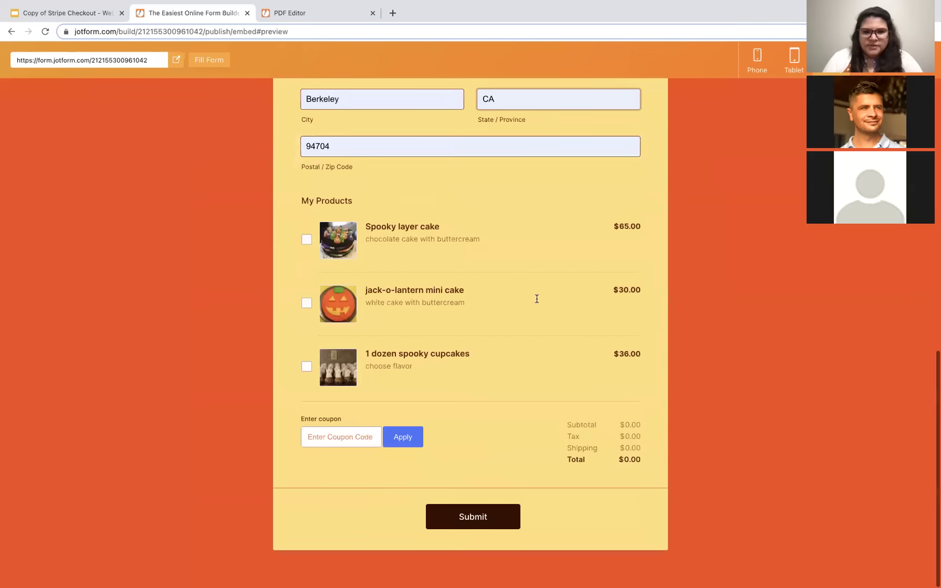
Order the Spooky layer cake and dozen cupcakes, with 1 white buttercream and 1 red velvet
{"action": "left_click", "coordinate": [307, 238]}
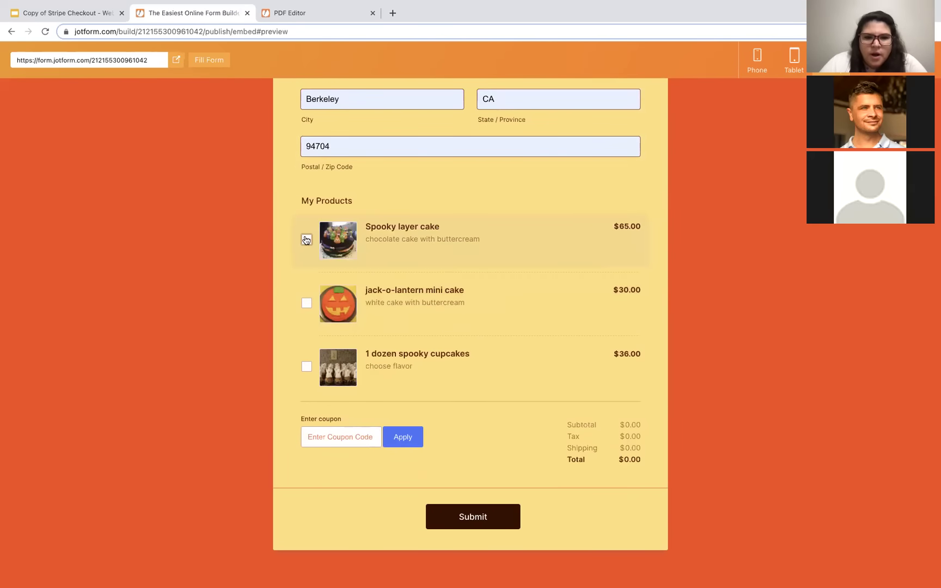
{"action": "left_click", "coordinate": [306, 370]}
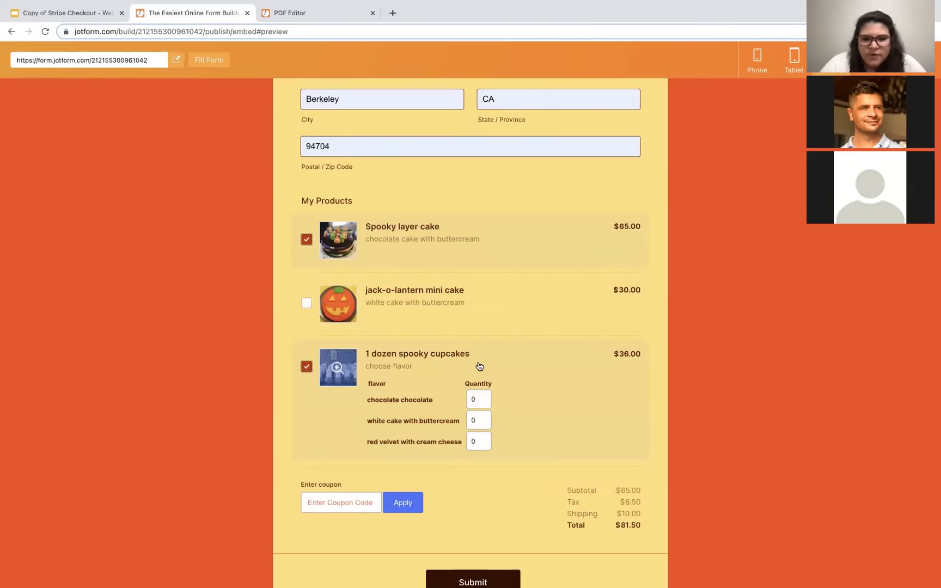
{"action": "left_click", "coordinate": [479, 420]}
{"action": "type", "text": "1"}
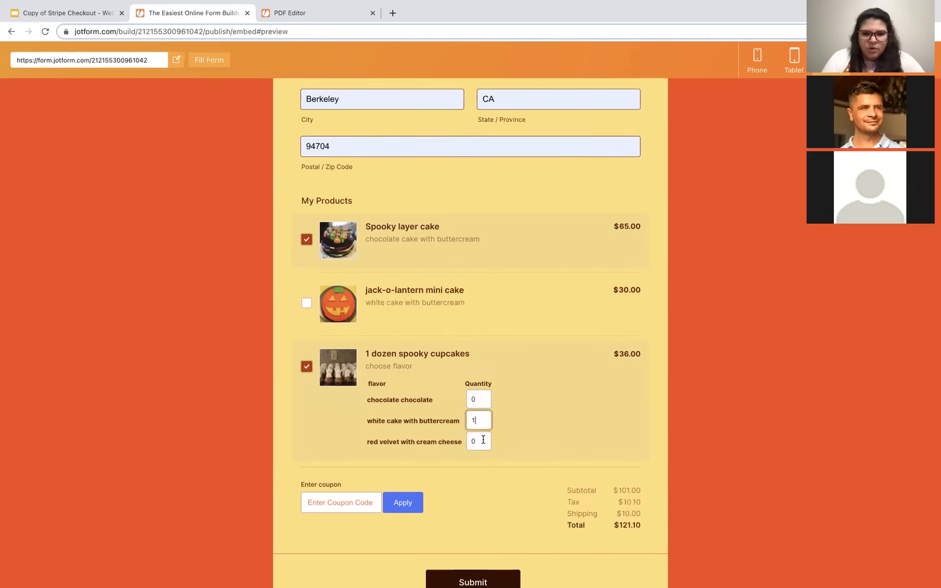
{"action": "left_click", "coordinate": [483, 442]}
{"action": "type", "text": "1"}
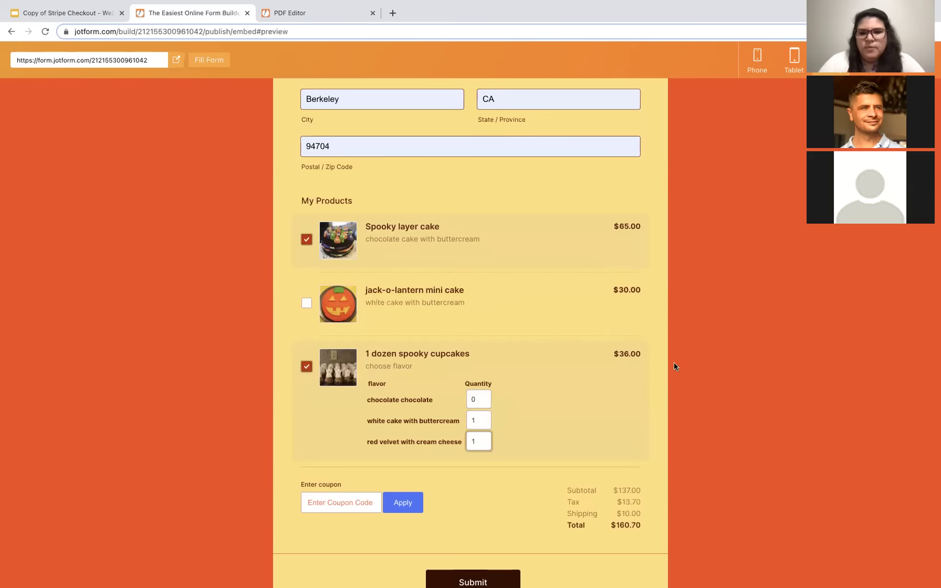
{"action": "left_click", "coordinate": [666, 368]}
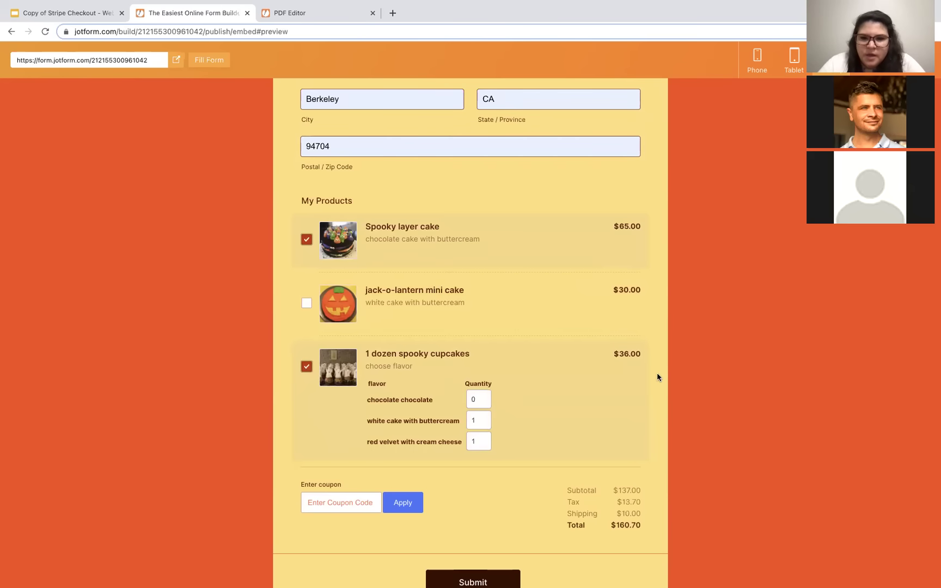
Apply the coupon code 'LayerCoupon' and submit the order
{"action": "scroll", "coordinate": [656, 372], "scroll_direction": "down", "scroll_amount": 2}
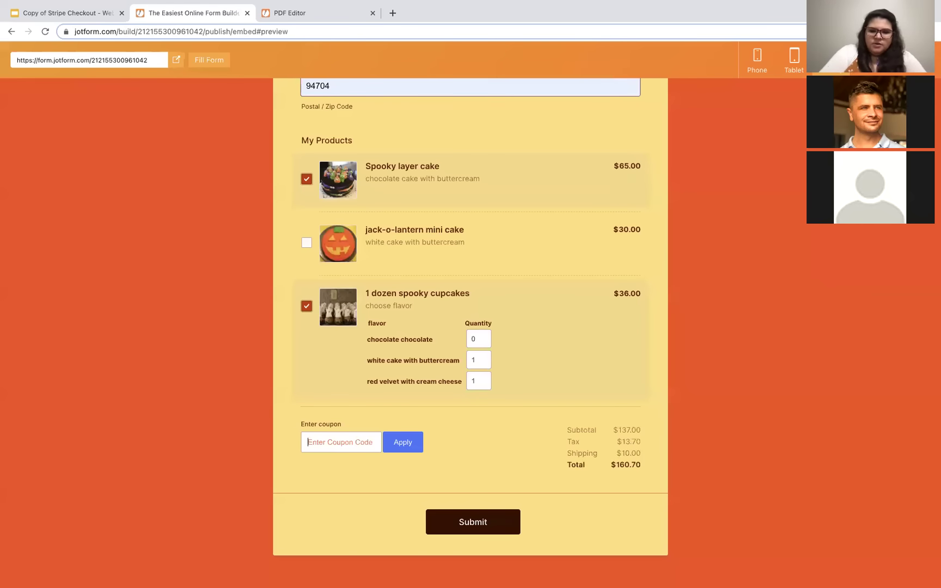
{"action": "type", "text": "LayerCoupon"}
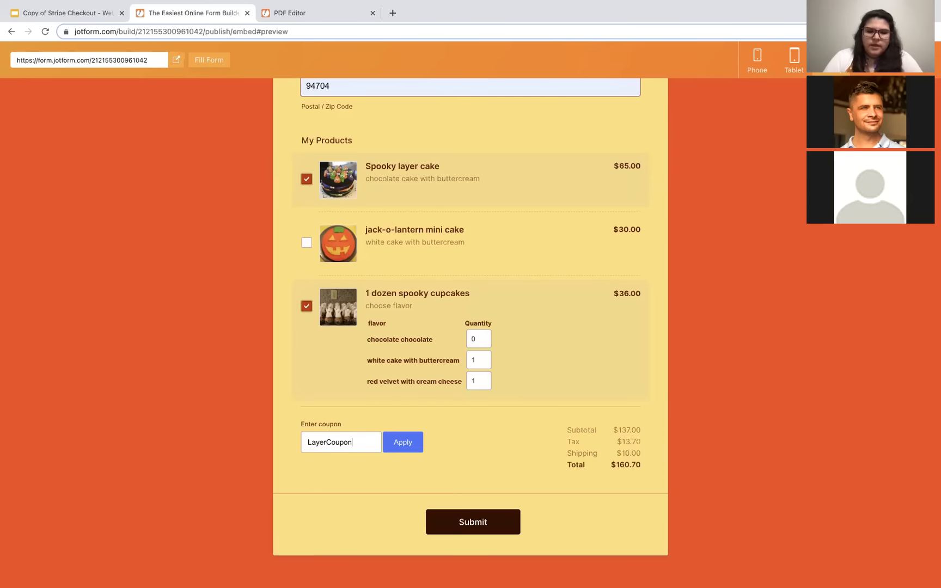
{"action": "left_click", "coordinate": [402, 449]}
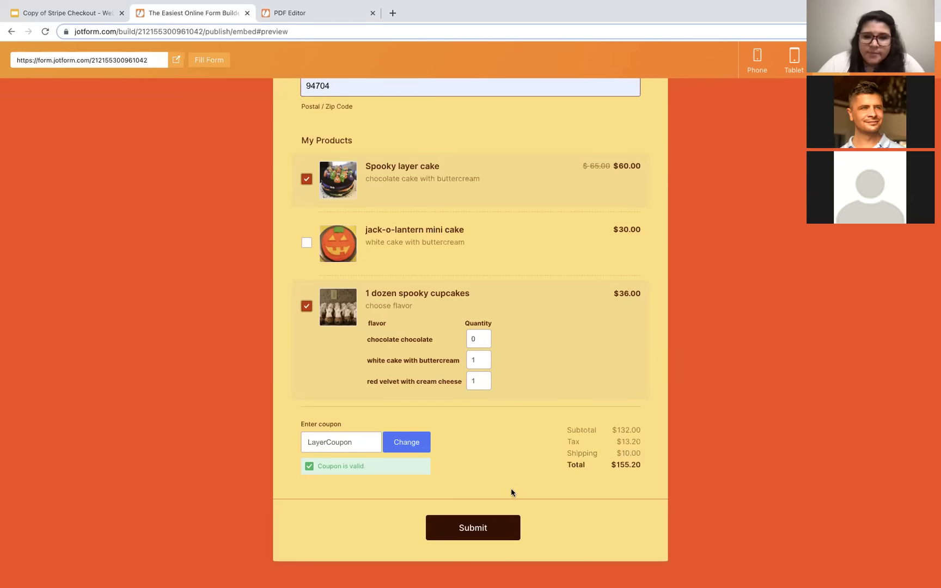
{"action": "left_click", "coordinate": [474, 528]}
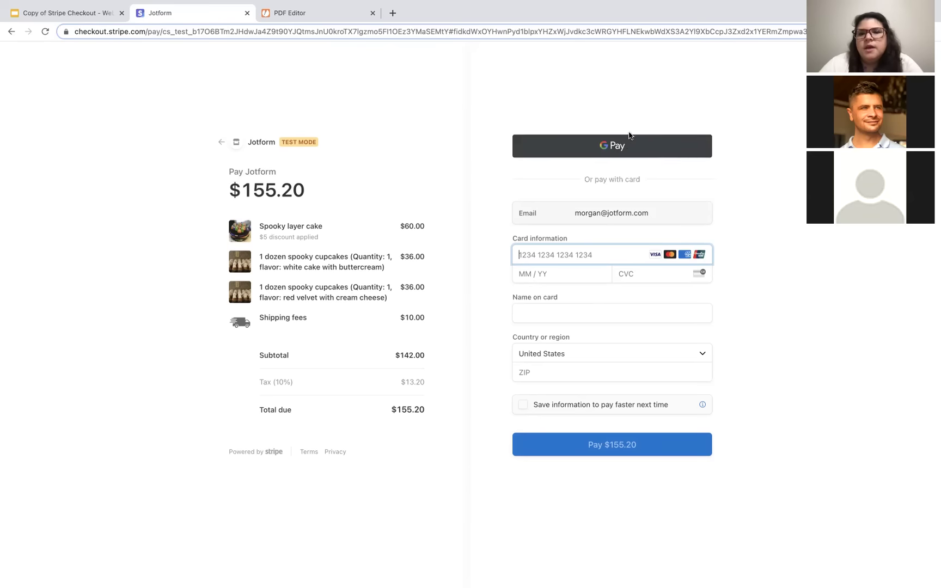
Start a Google Pay payment for the $155.20 order, cancel it, and switch to the webinar slides
{"action": "left_click", "coordinate": [588, 147]}
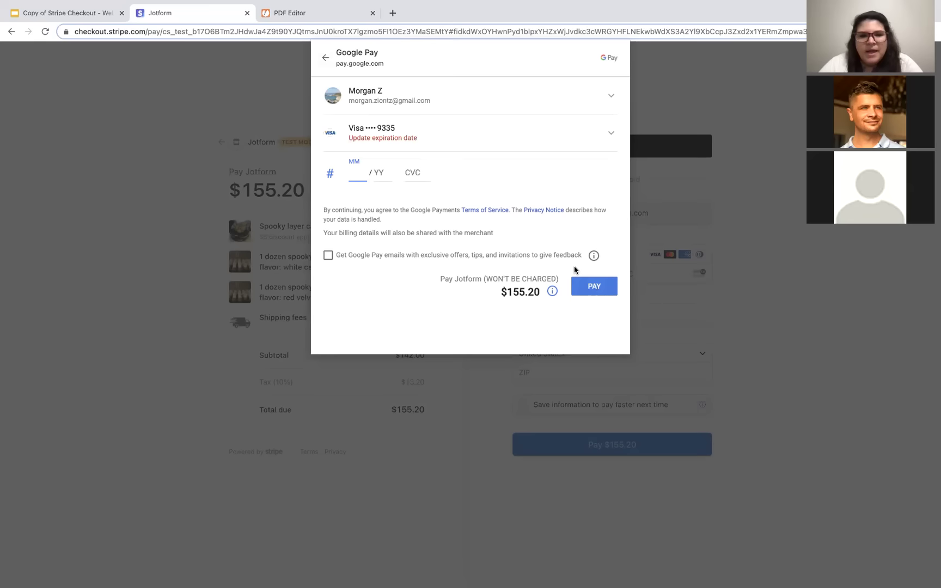
{"action": "left_click", "coordinate": [324, 60]}
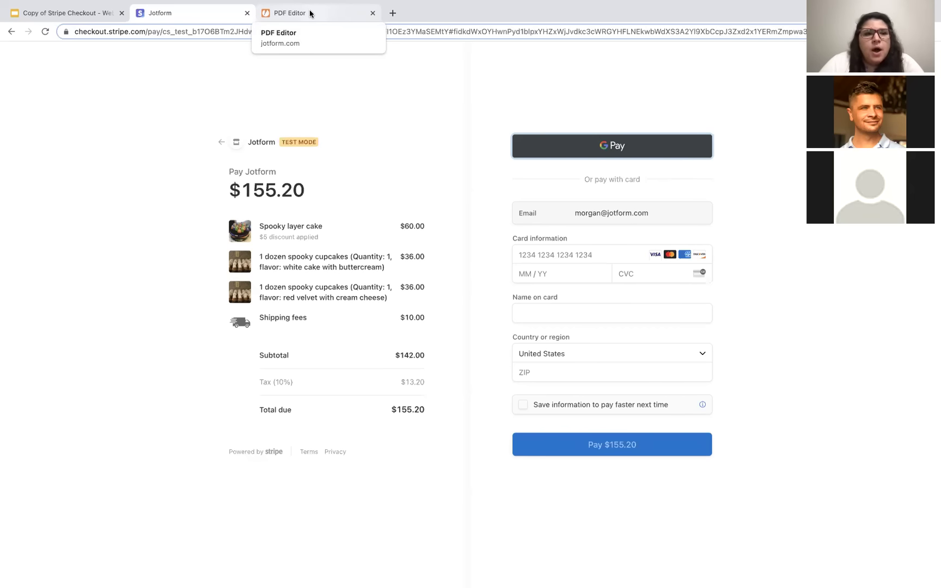
{"action": "left_click", "coordinate": [77, 14]}
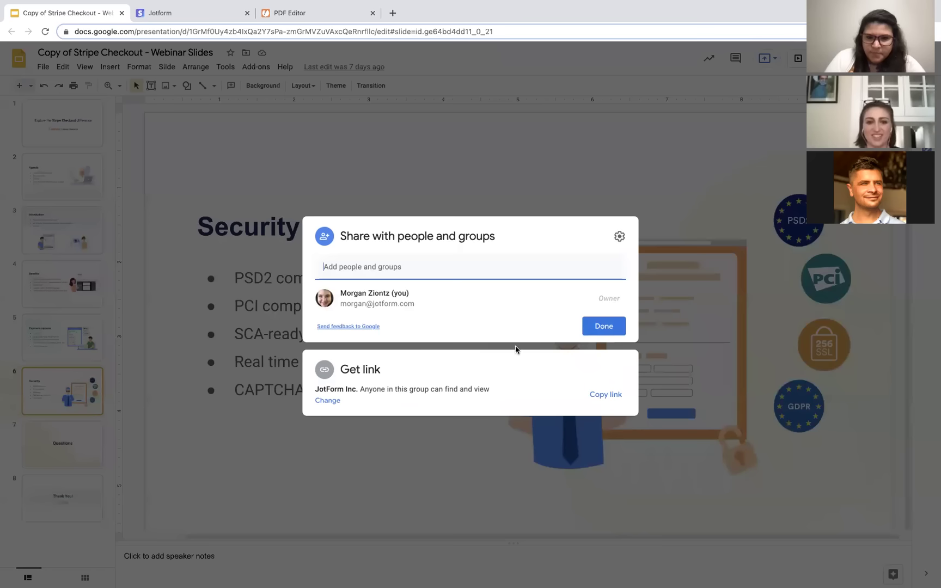
Close the Share dialog, present the deck full screen, and advance to the Questions slide
{"action": "left_click", "coordinate": [575, 182]}
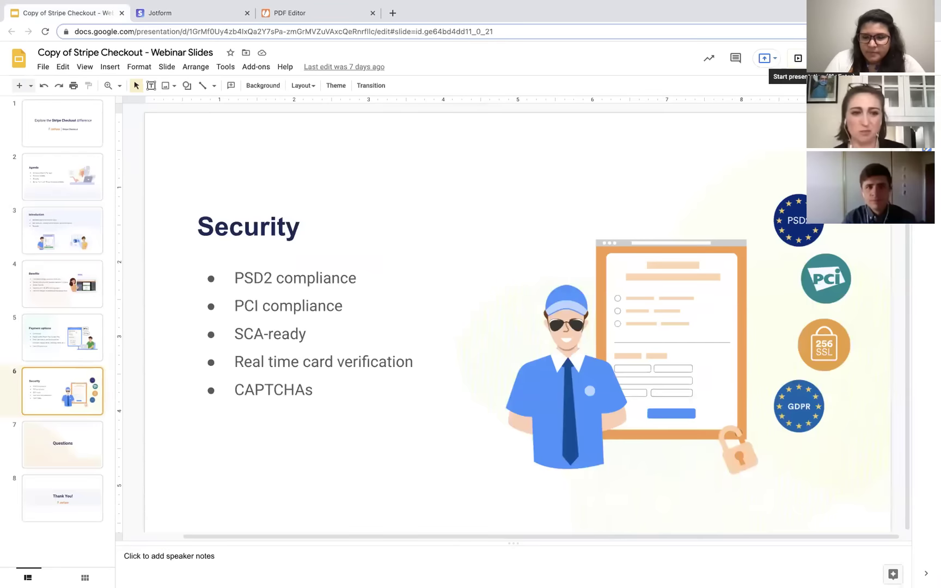
{"action": "left_click", "coordinate": [813, 58]}
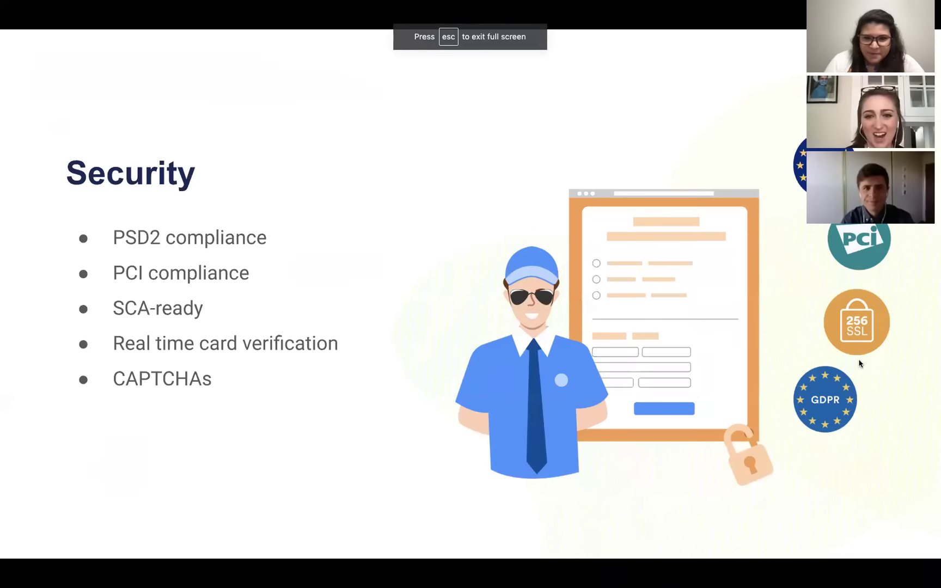
{"action": "left_click", "coordinate": [895, 401]}
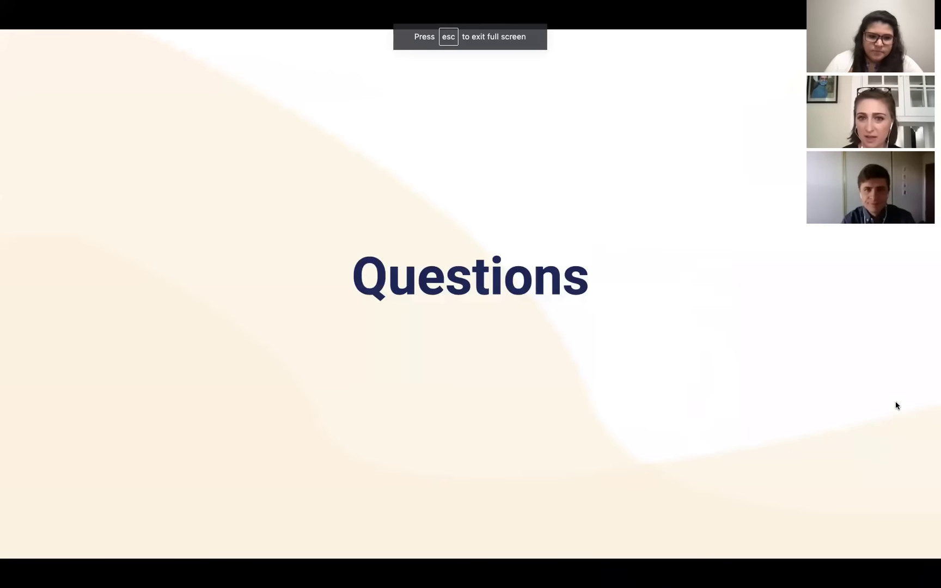